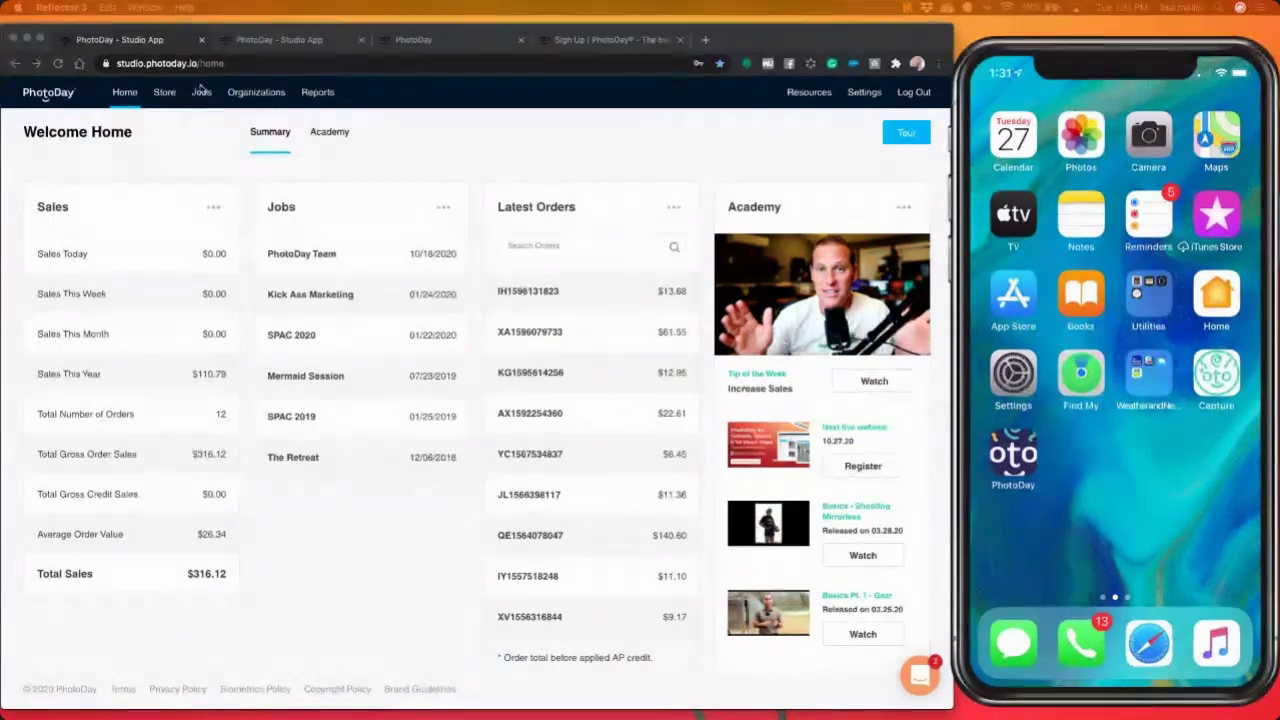
- Start a new job named Country Day School in the Elementary Schools category
click(201, 94)
click(201, 93)
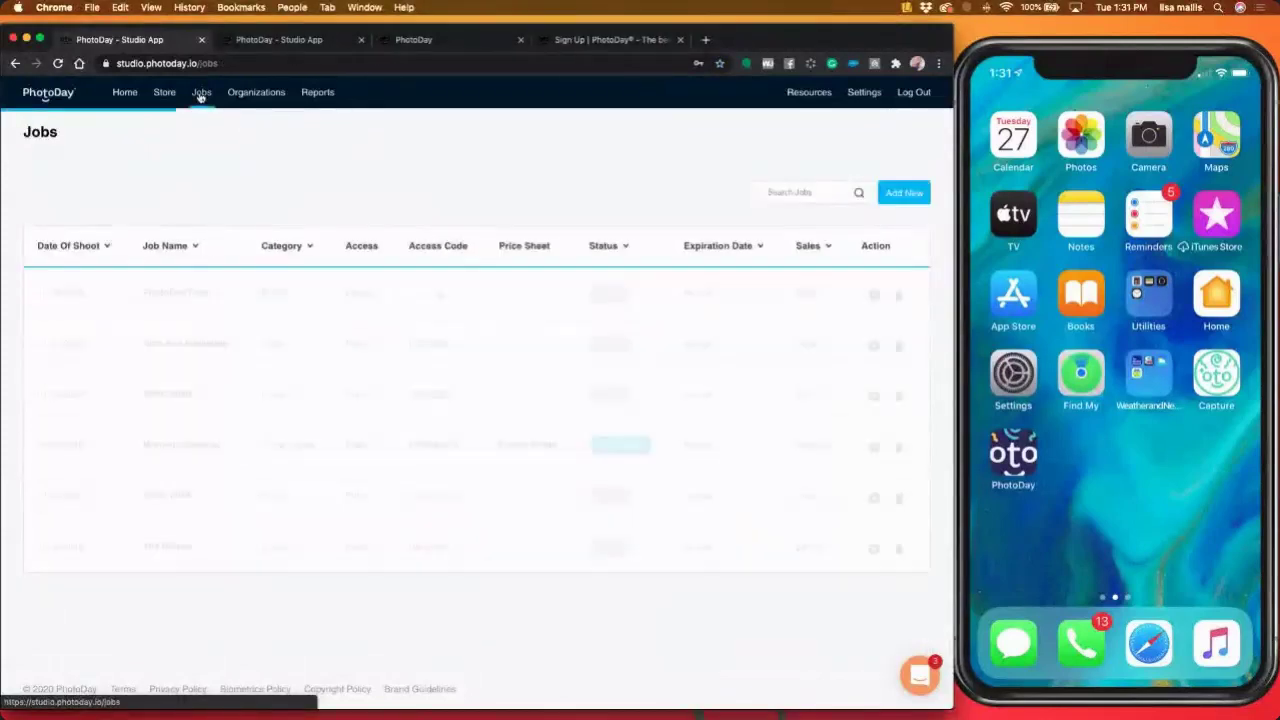
click(917, 203)
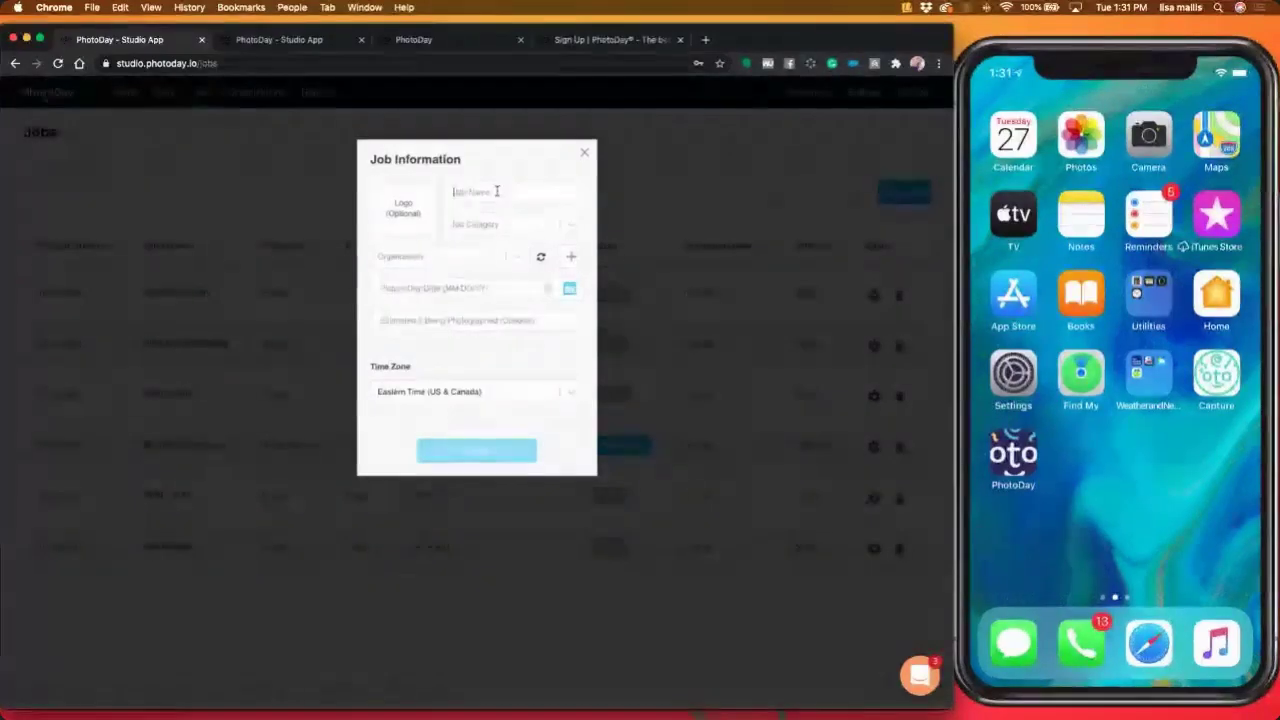
text(Country da)
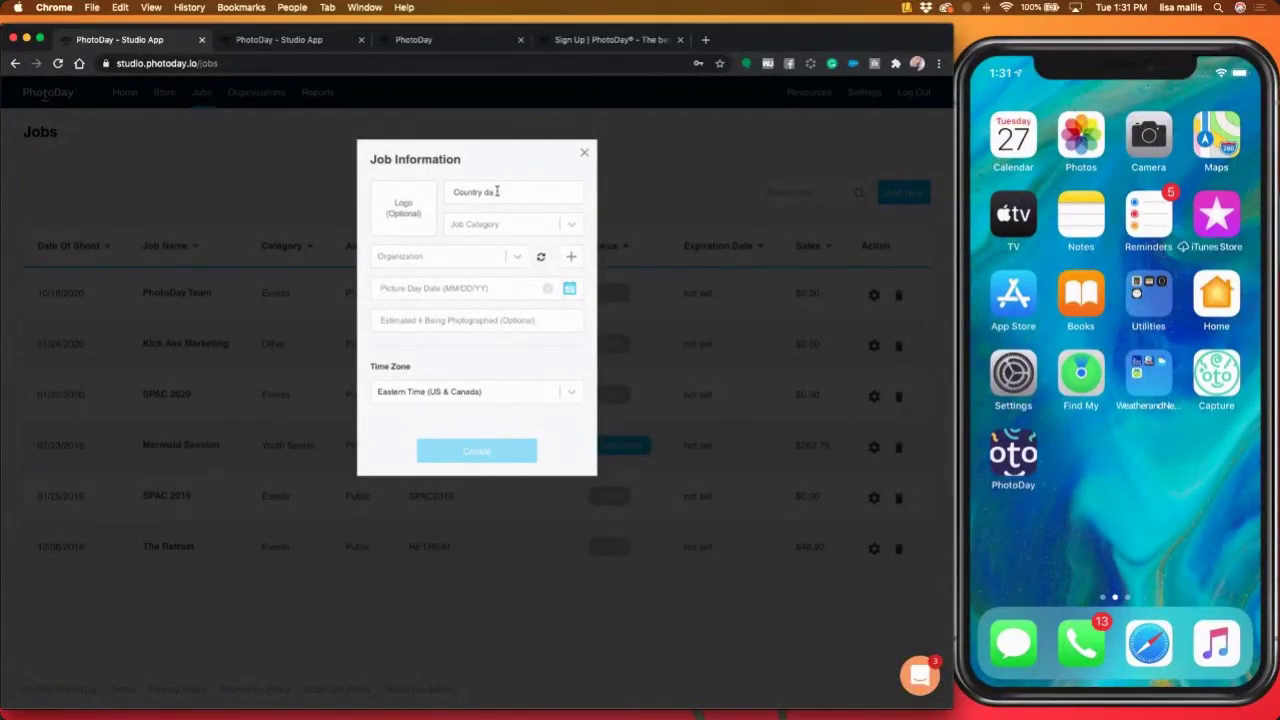
key(BackSpace)
text(Day School)
click(512, 222)
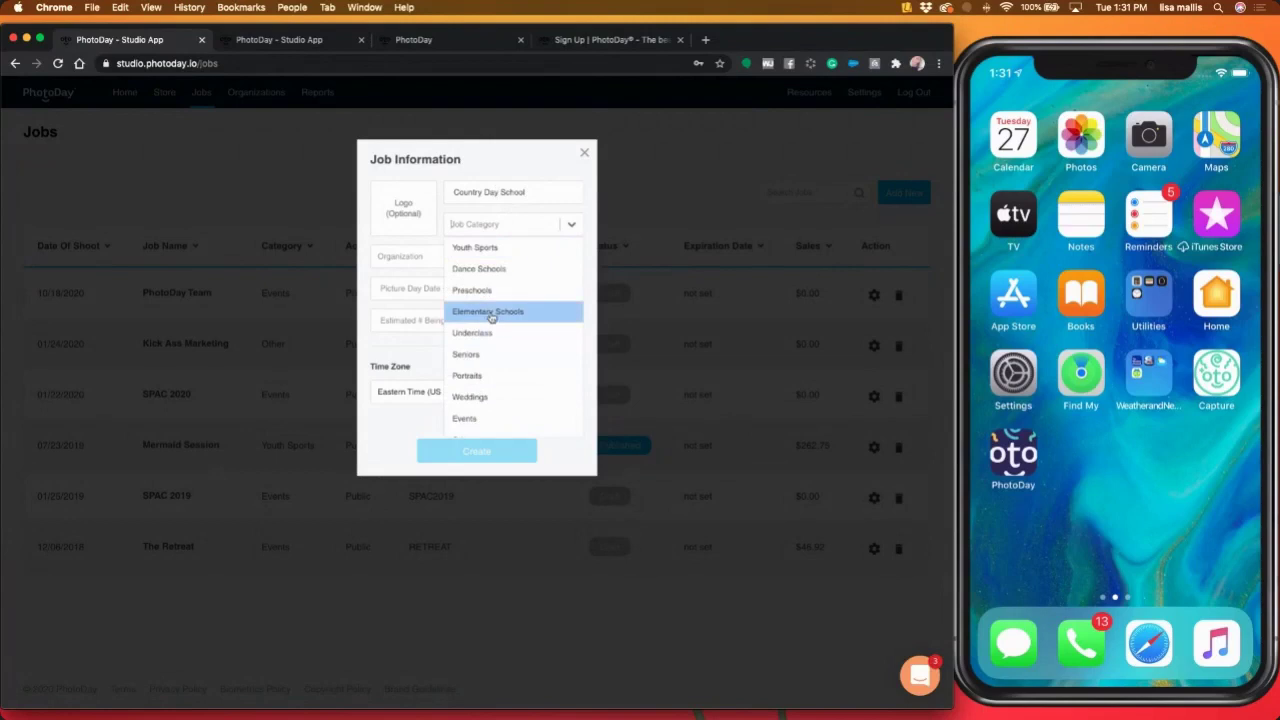
click(528, 315)
- Assign the Country Day School organization, picture day 10/27/20 and an estimated 50 people photographed, and create the job
click(466, 262)
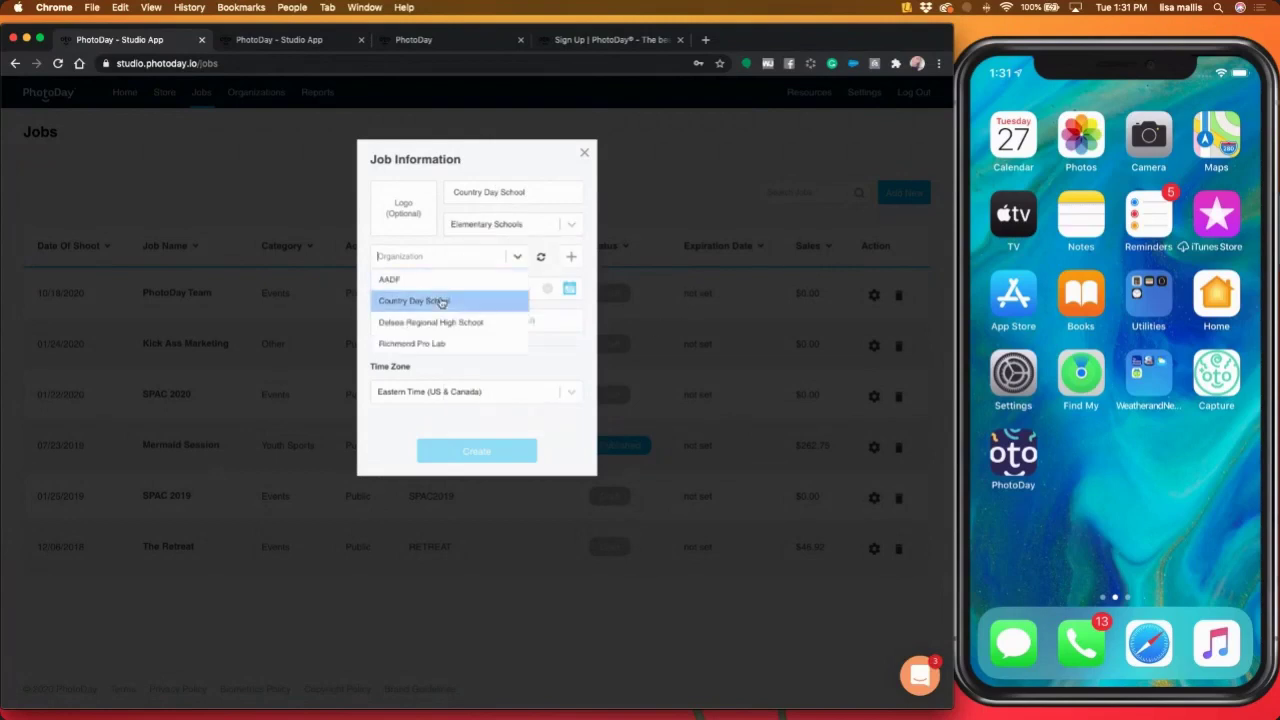
click(444, 299)
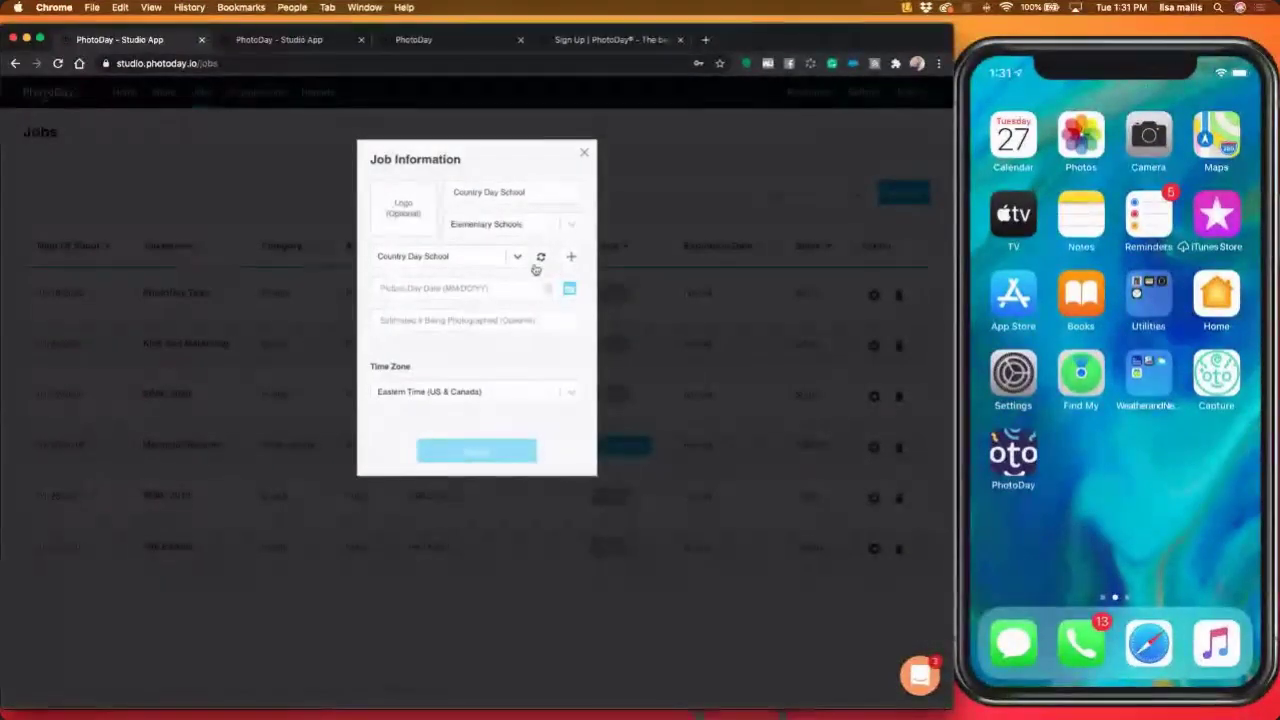
click(465, 290)
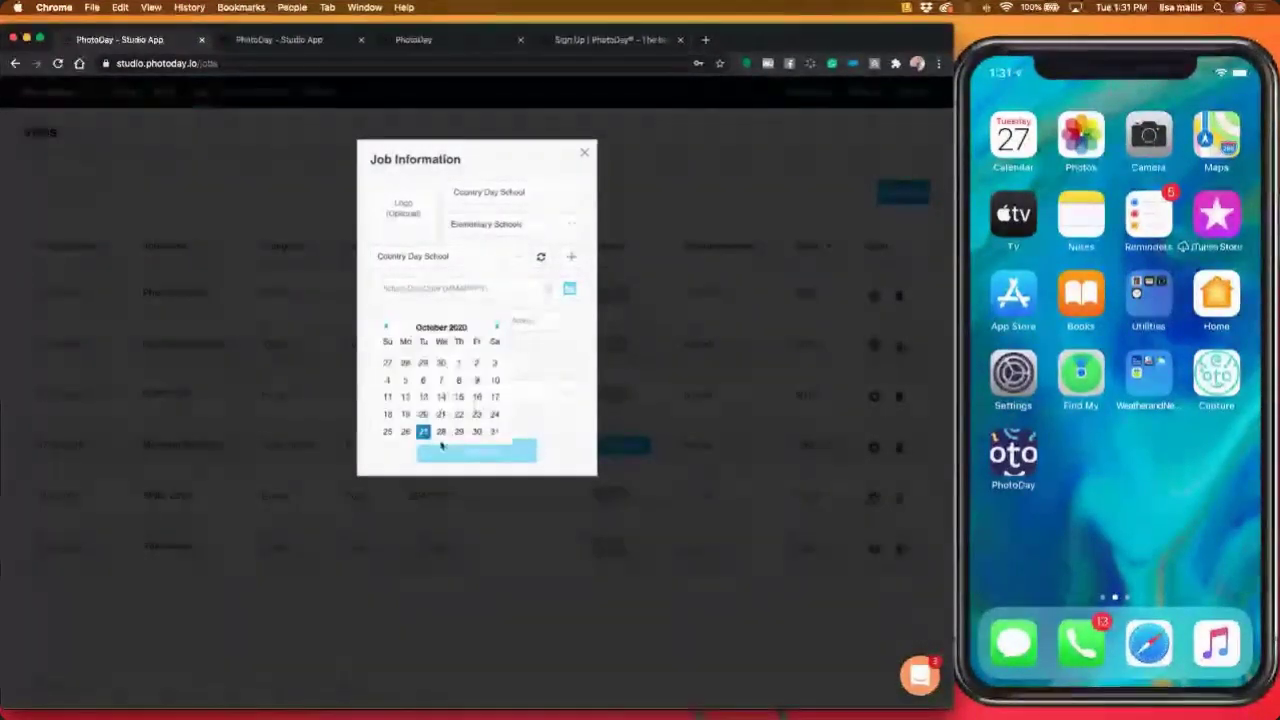
click(427, 432)
click(447, 321)
text(50)
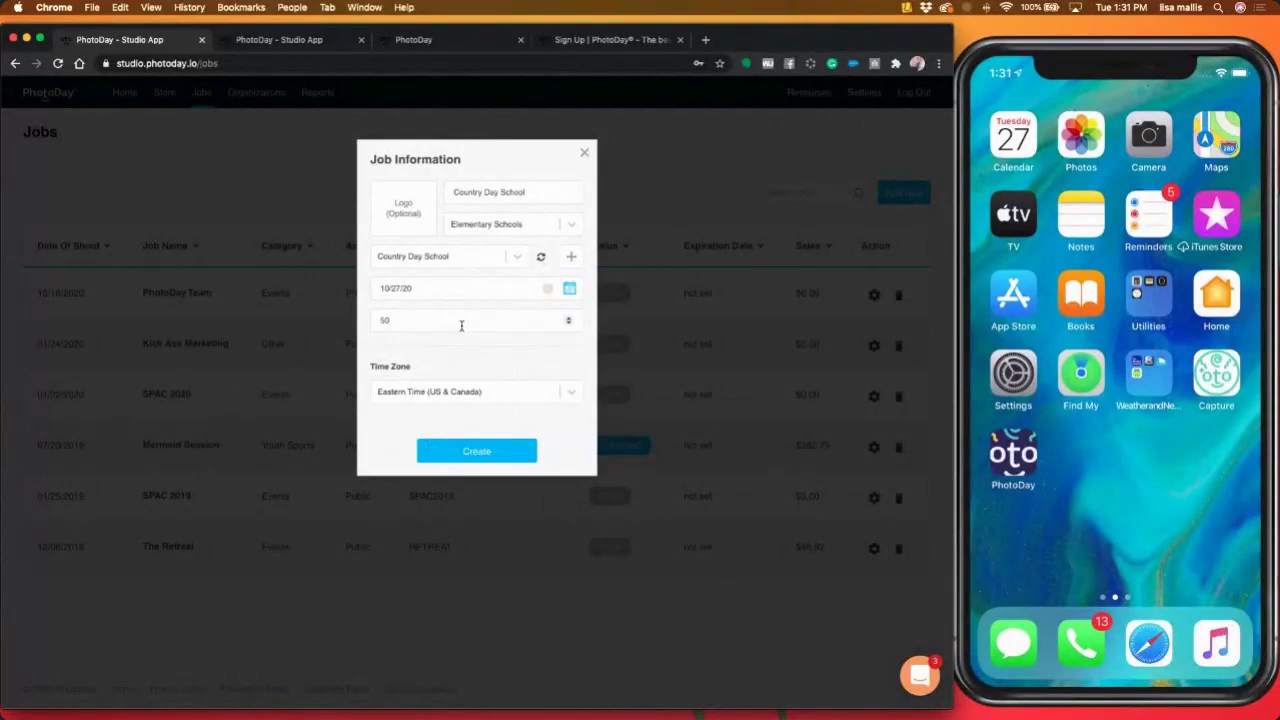
click(424, 397)
click(424, 397)
click(477, 451)
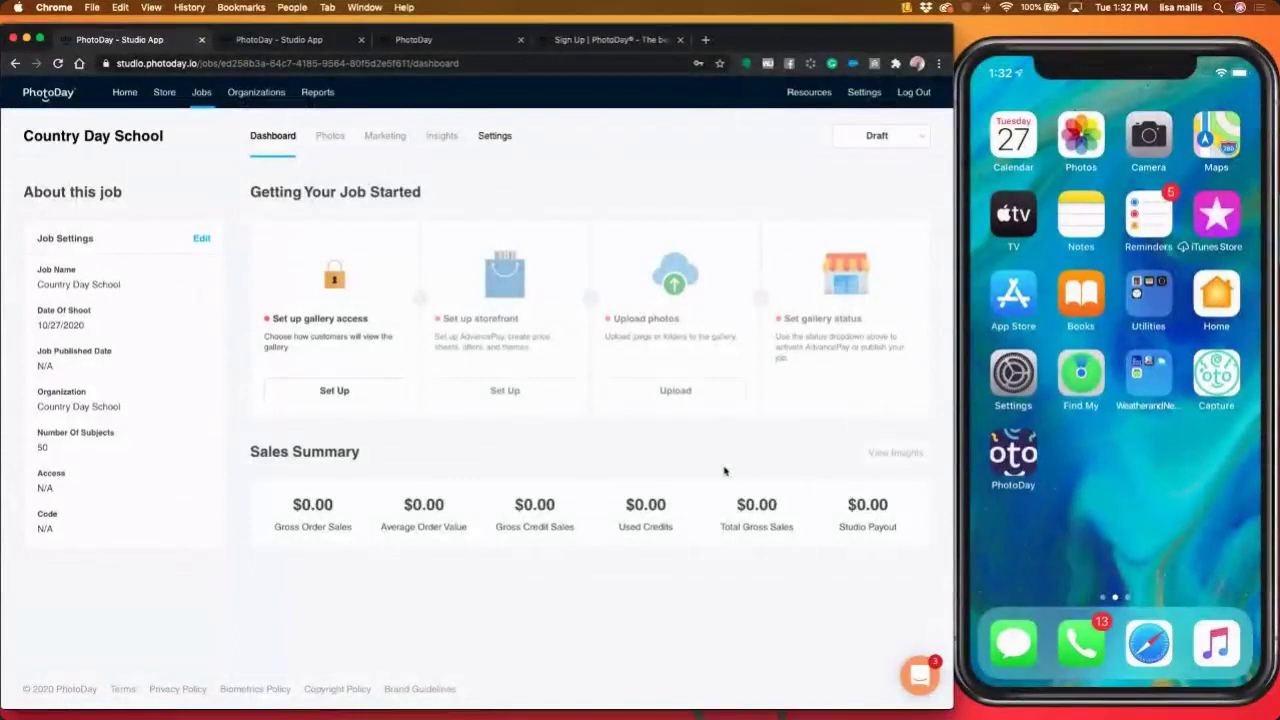
- Set the job's gallery access to Private Gallery, keep the suggested gallery link, and save
click(336, 391)
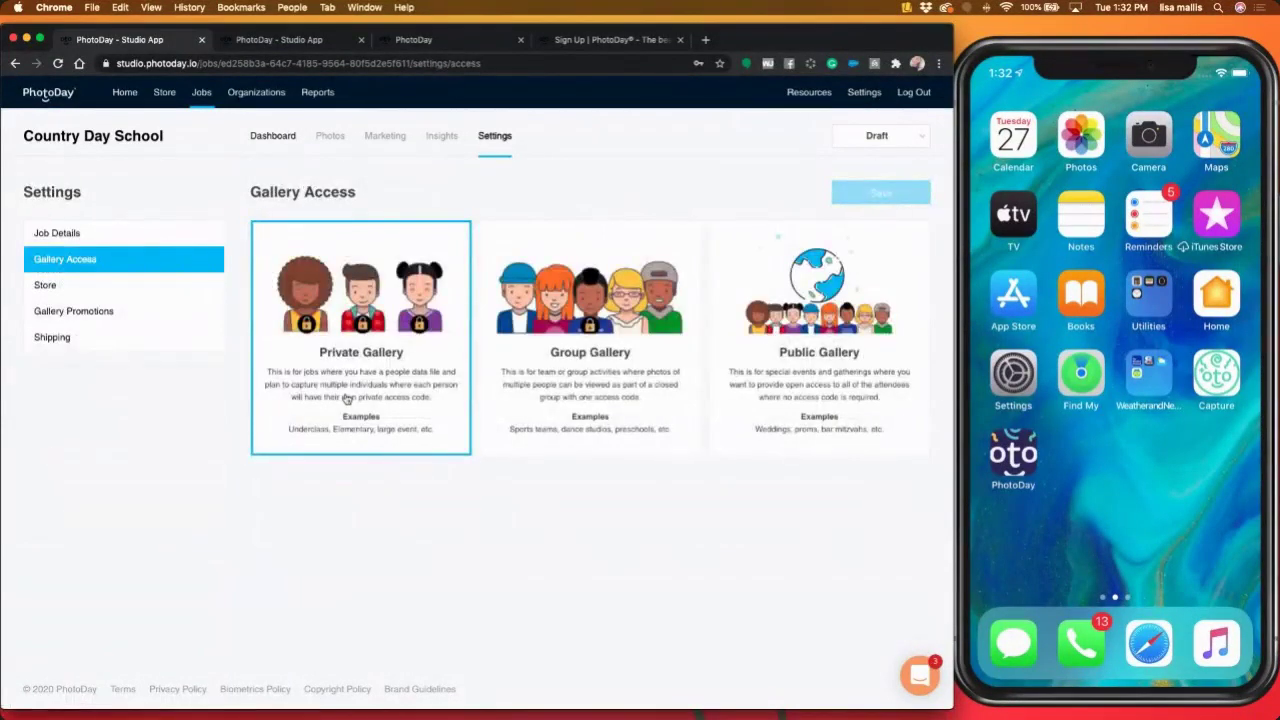
click(347, 398)
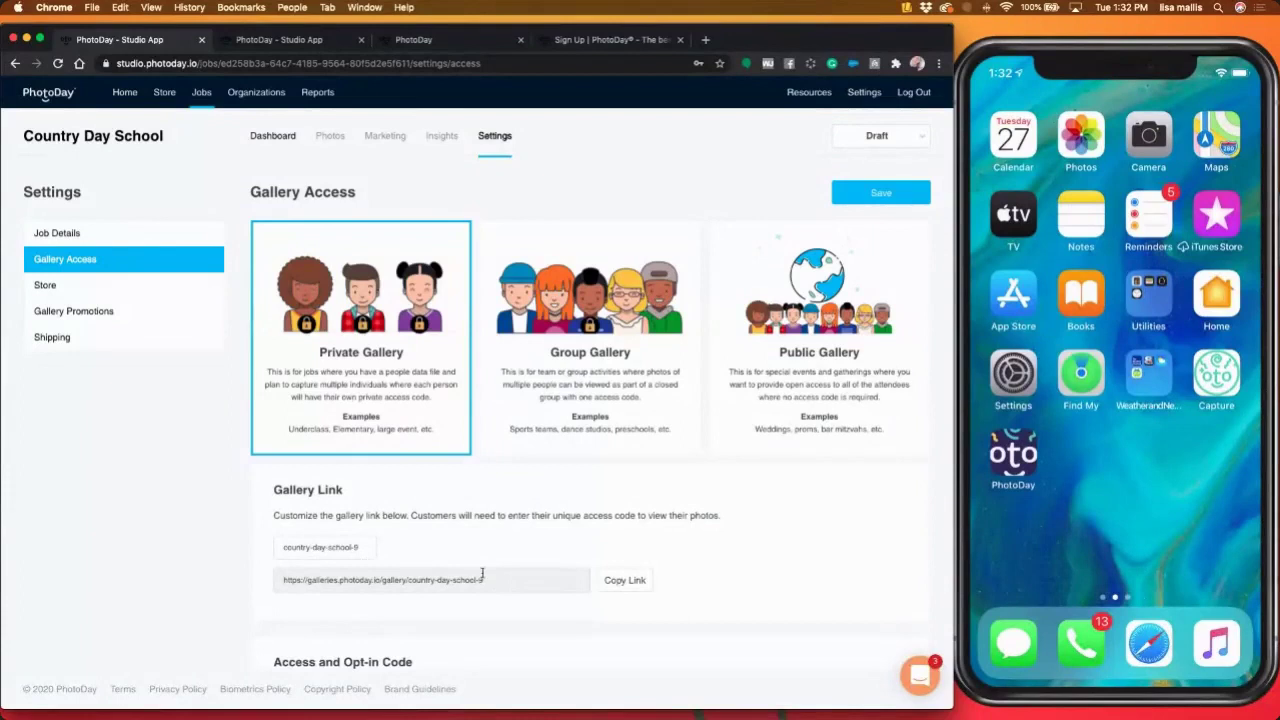
scroll(486, 574, down, 2)
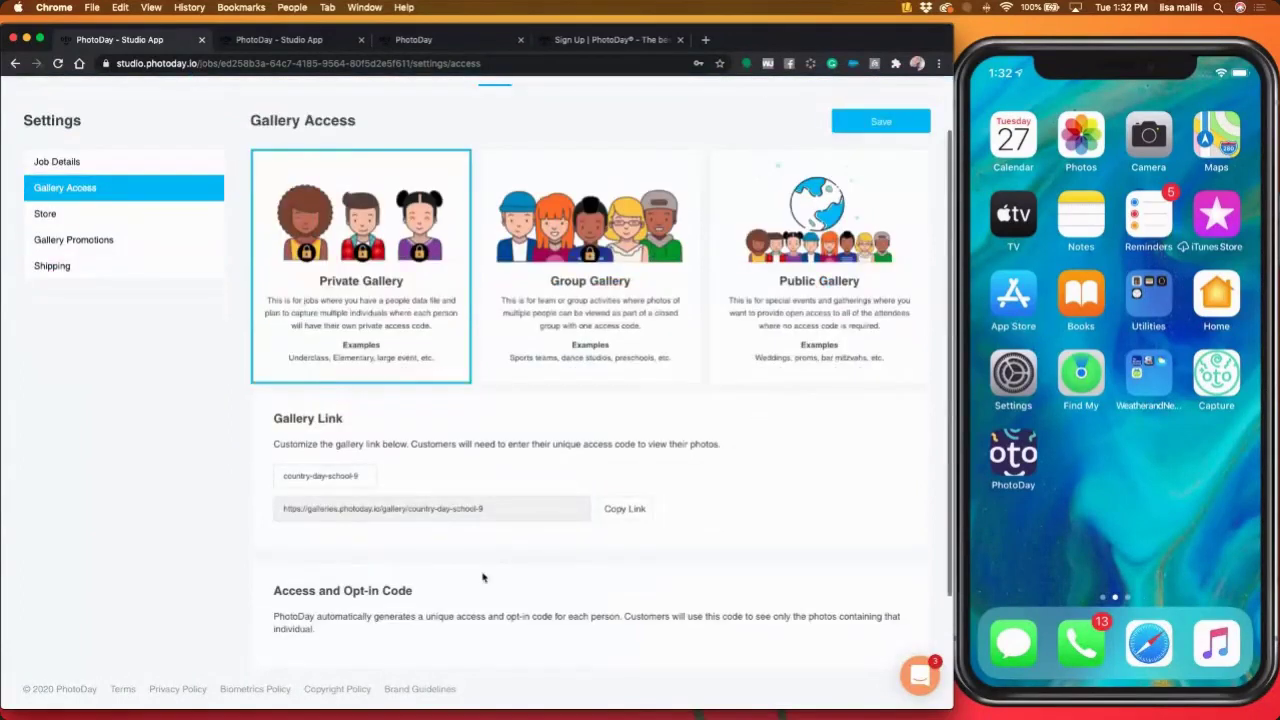
click(349, 475)
click(375, 508)
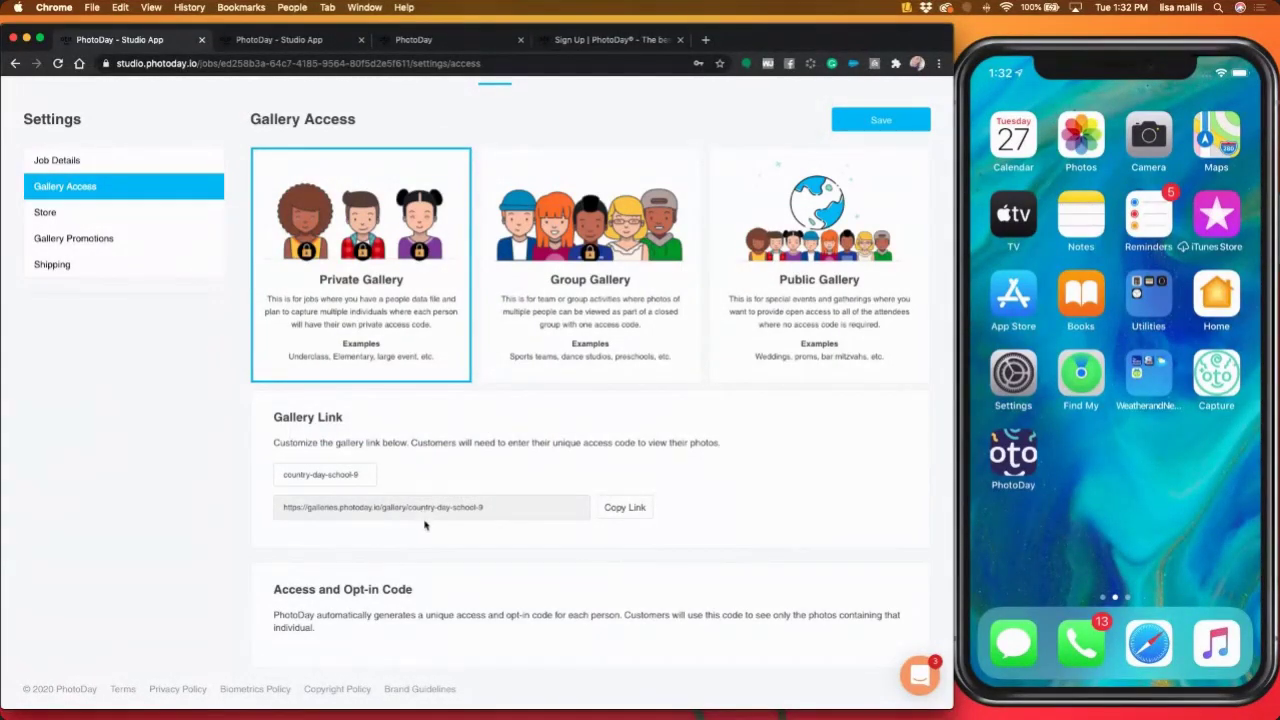
scroll(424, 522, down, 3)
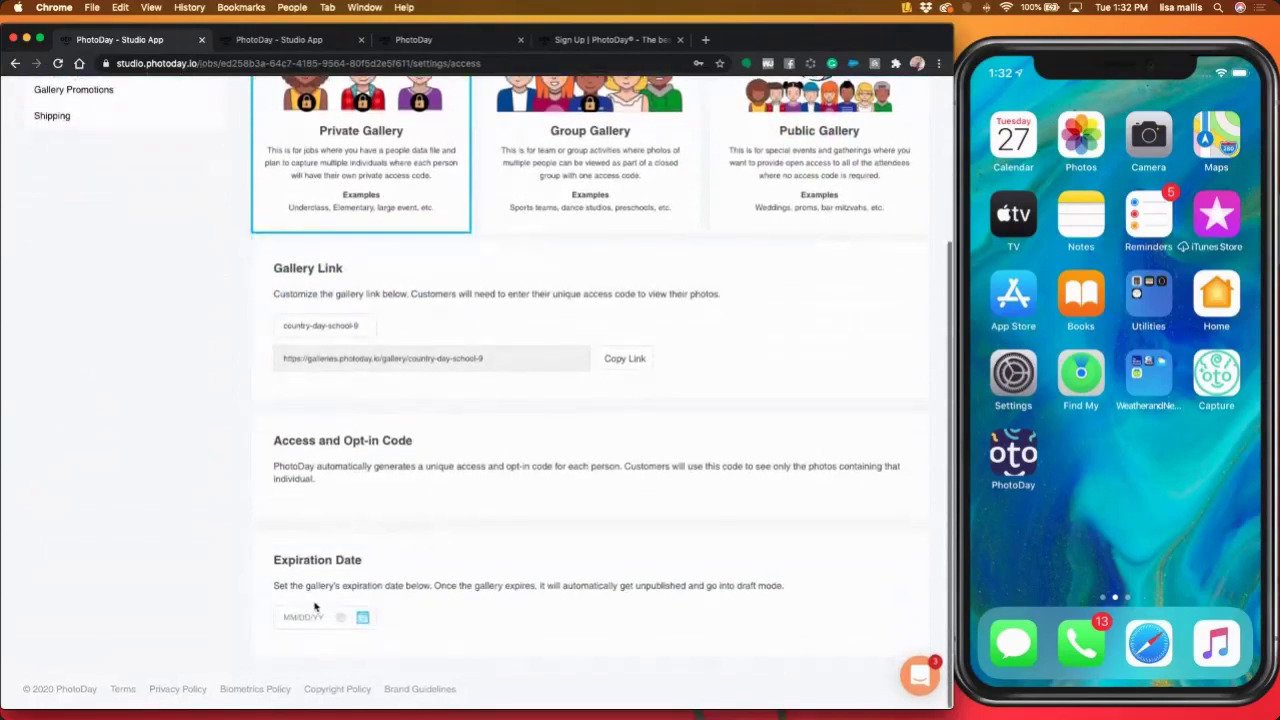
scroll(380, 566, up, 5)
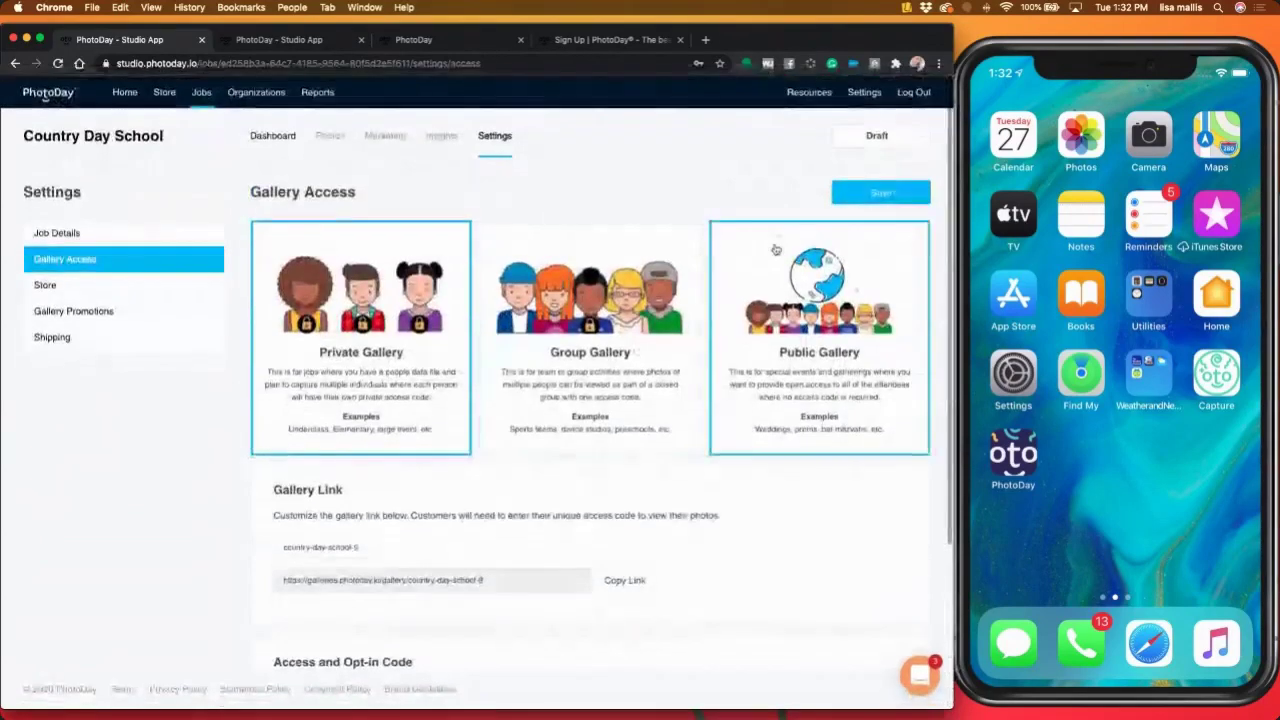
click(846, 200)
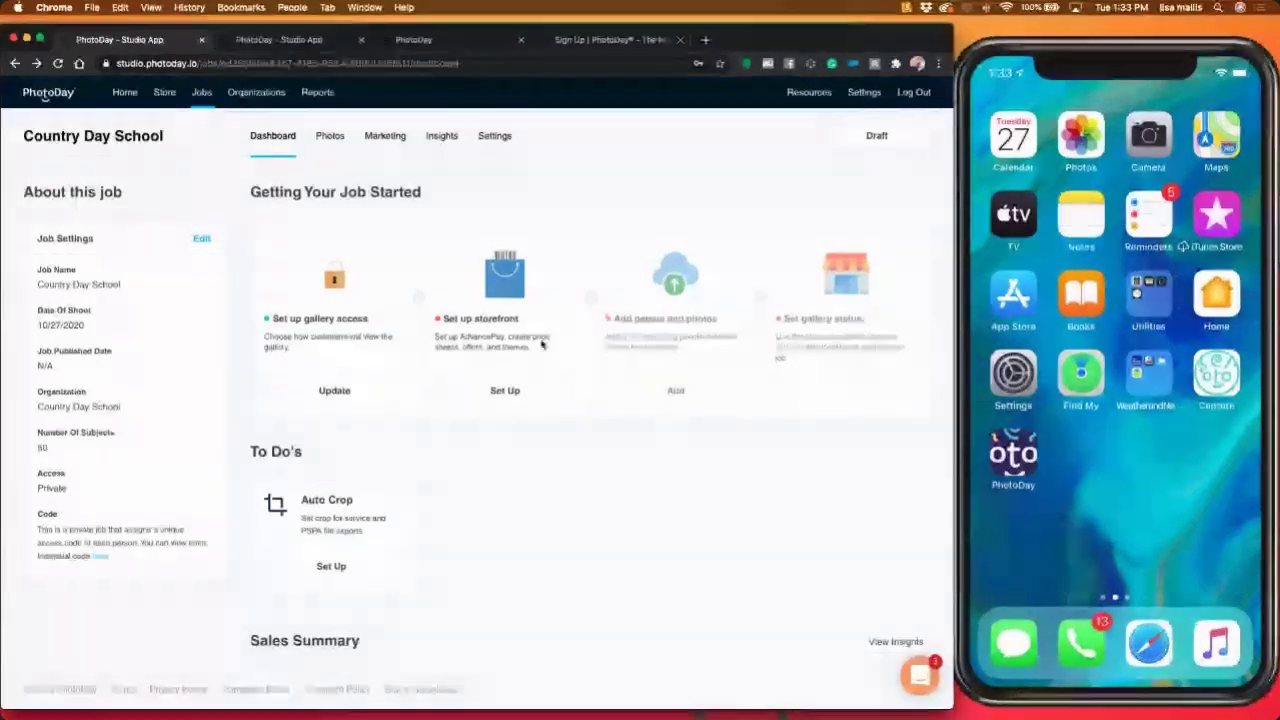
- Review the job's saved gallery access and job details, and return to its dashboard
click(335, 391)
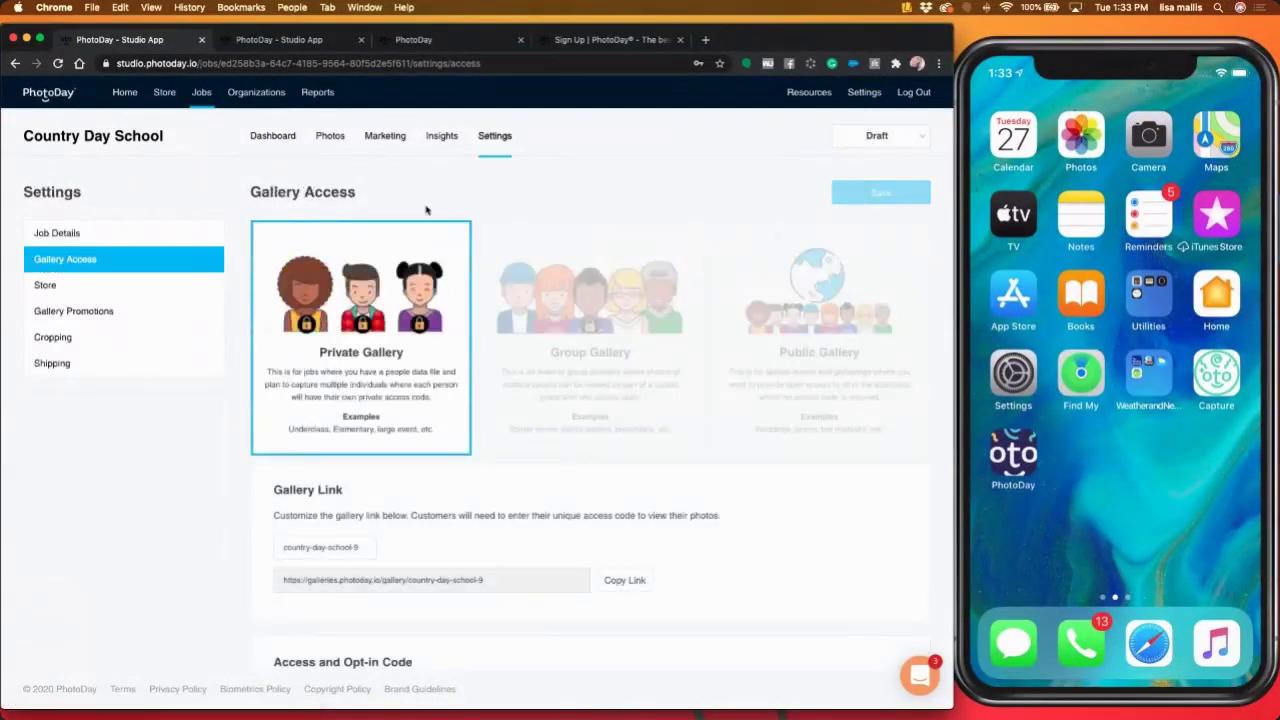
click(100, 232)
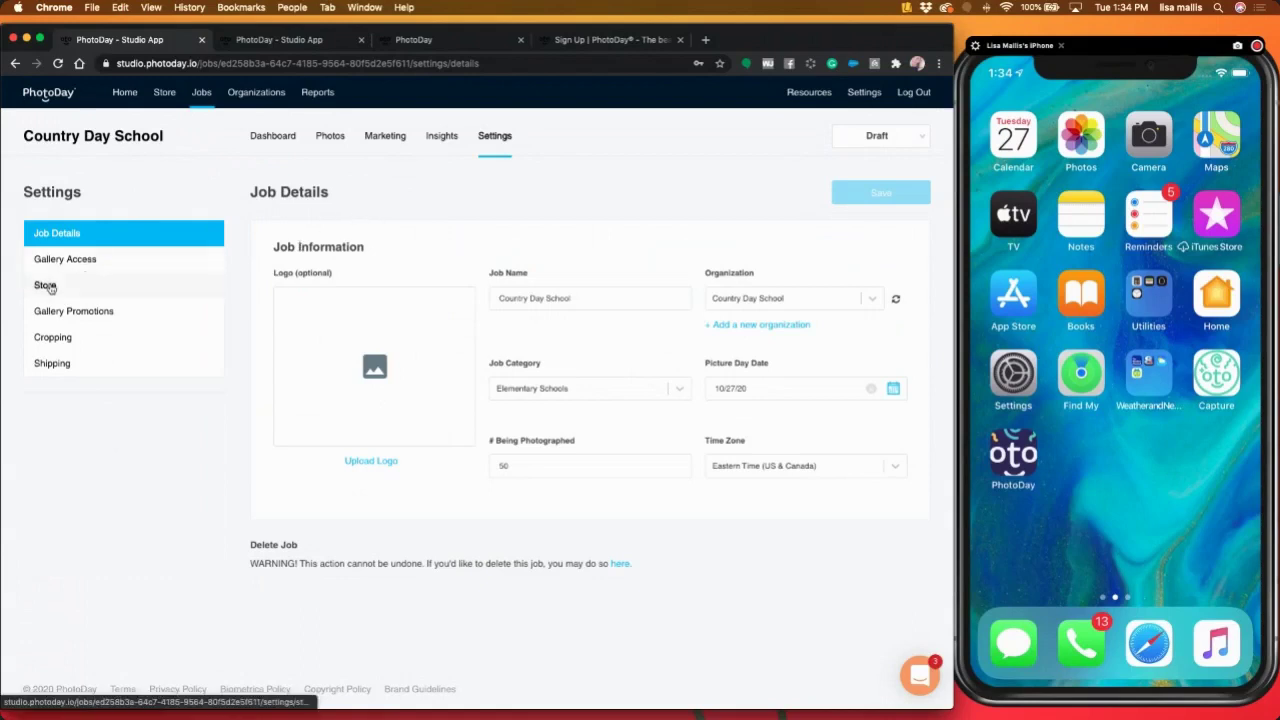
click(273, 136)
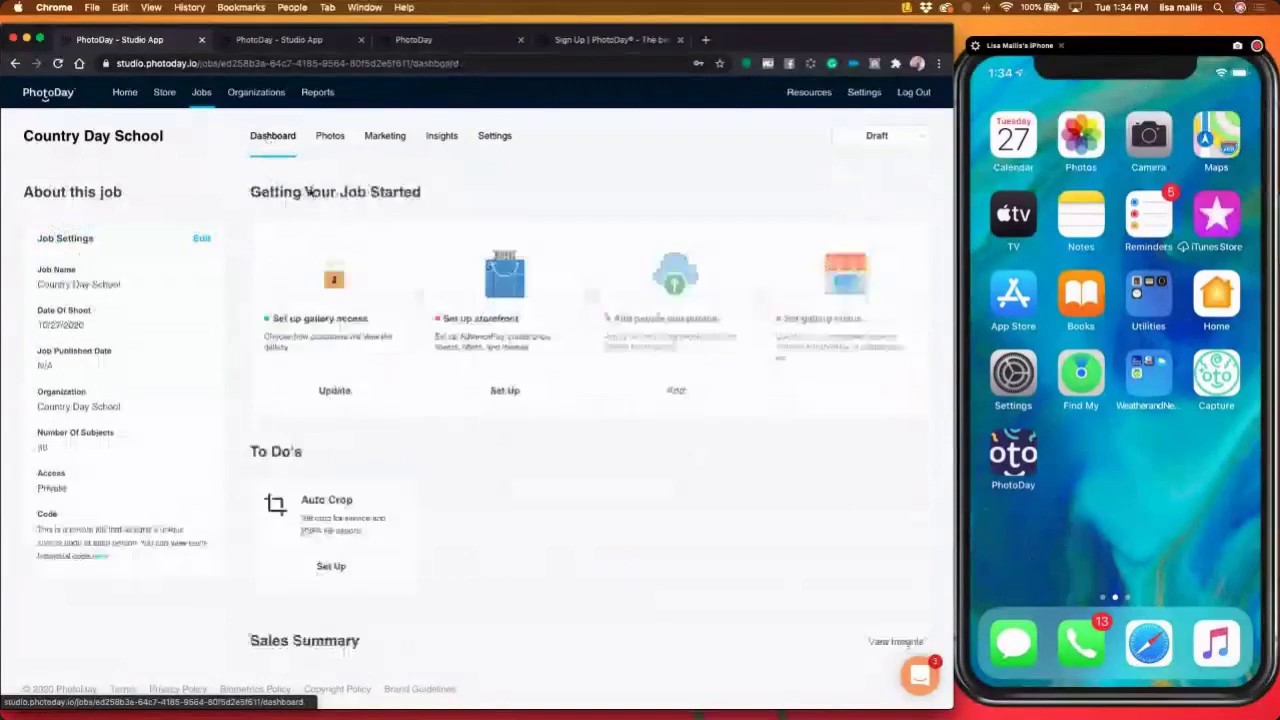
- Set up AdvancePay with the Schools credit sheet and AP Offer, require the photographed person's name, and save
click(495, 391)
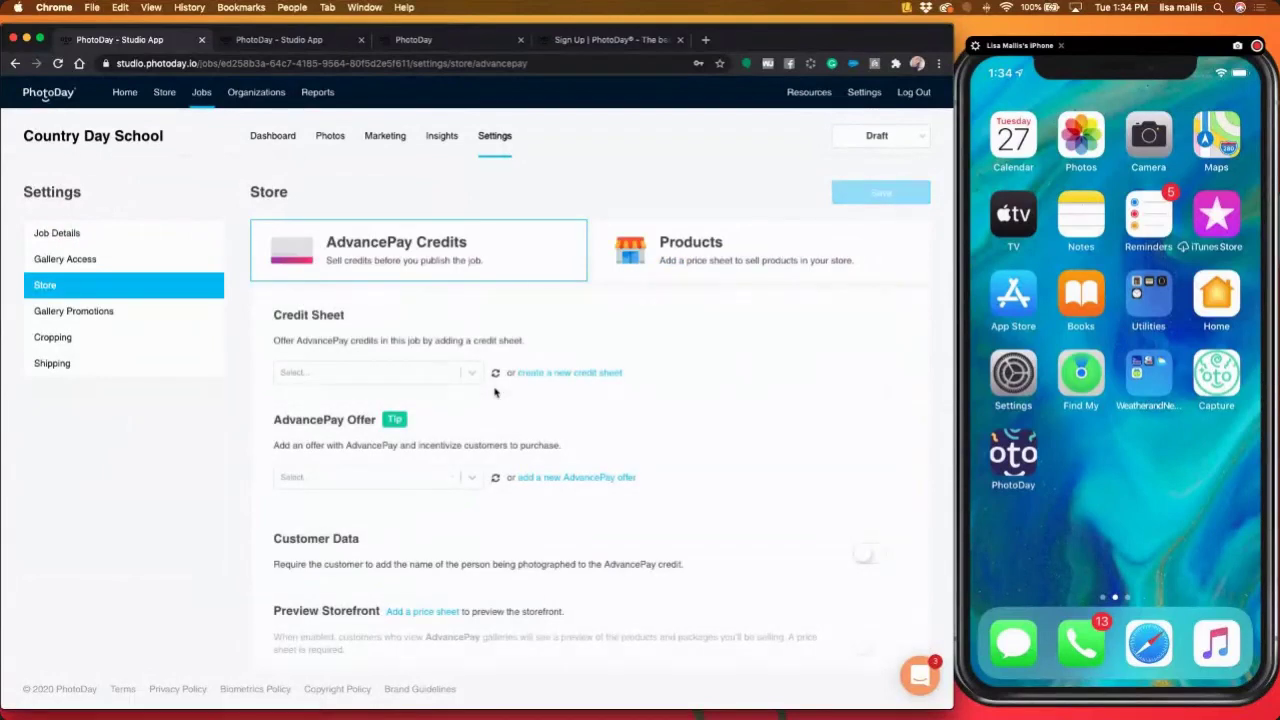
click(442, 372)
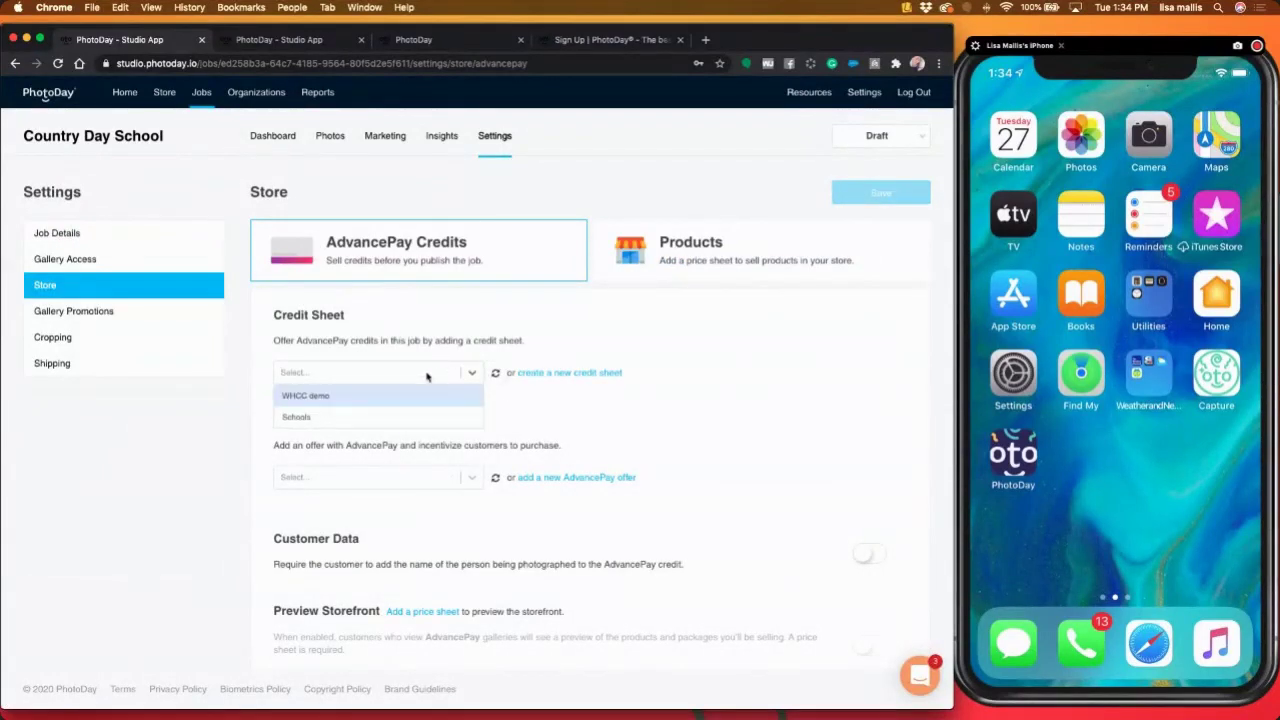
click(375, 418)
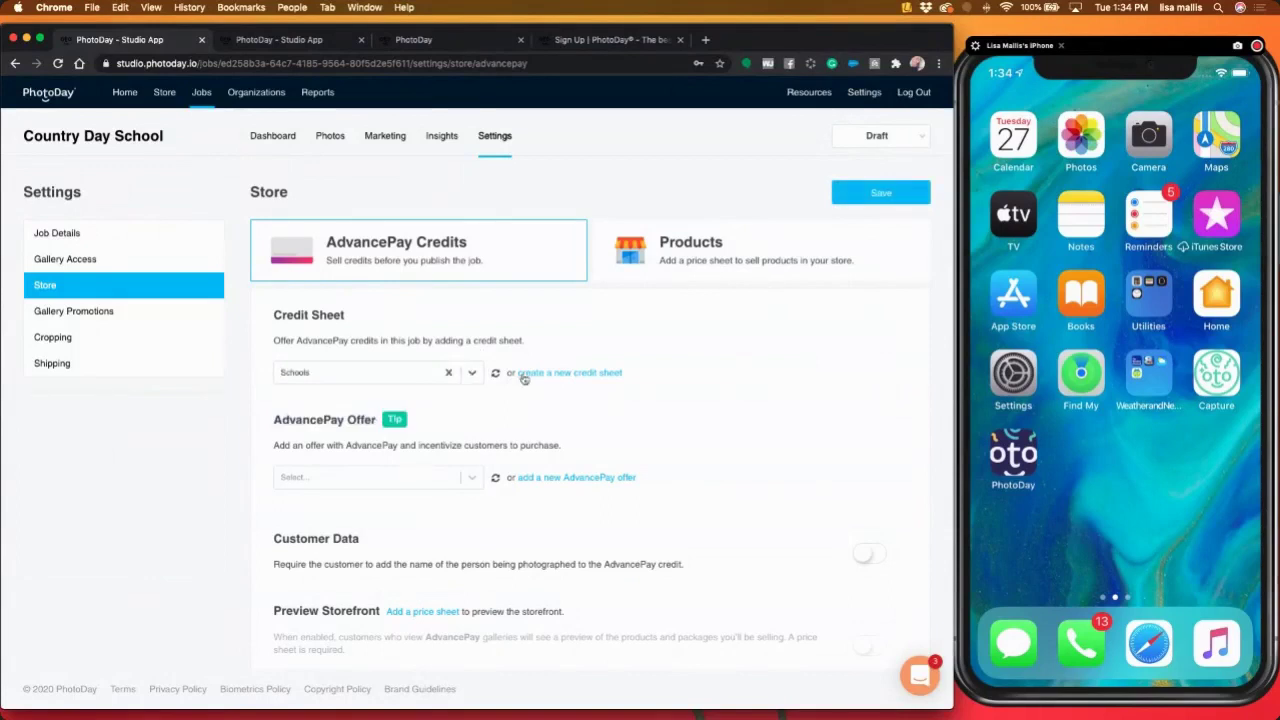
click(355, 481)
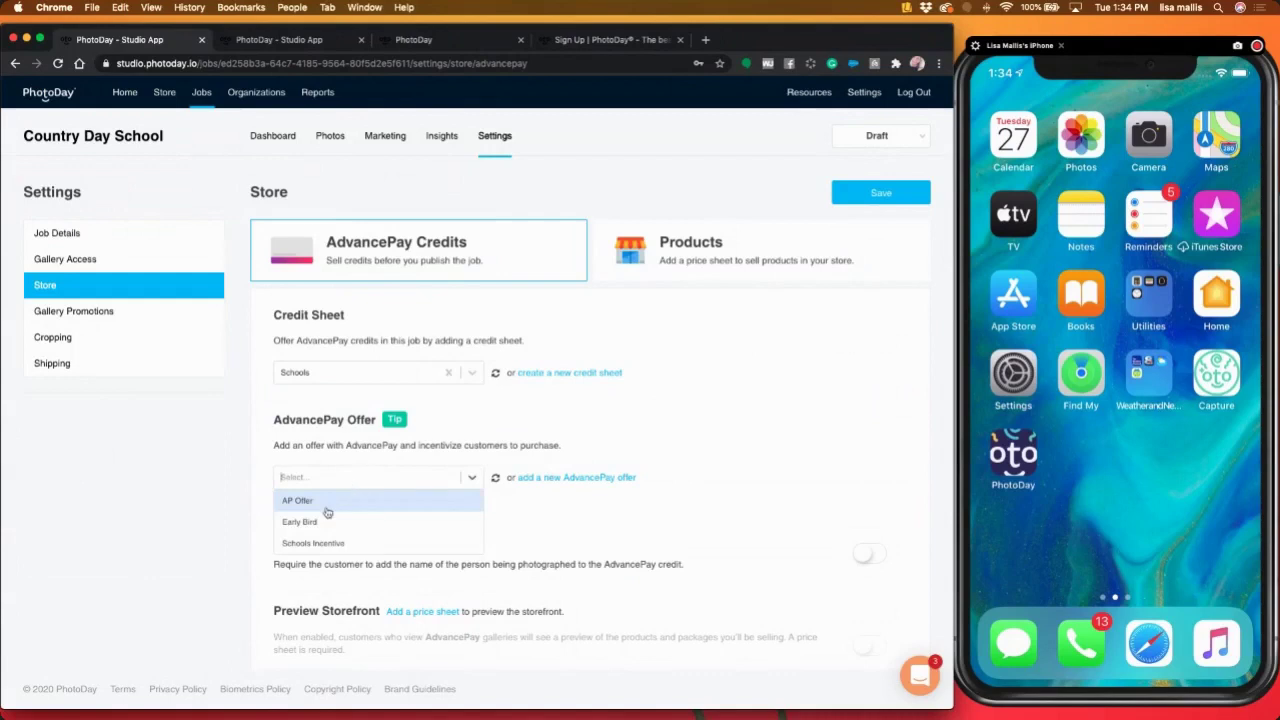
click(334, 504)
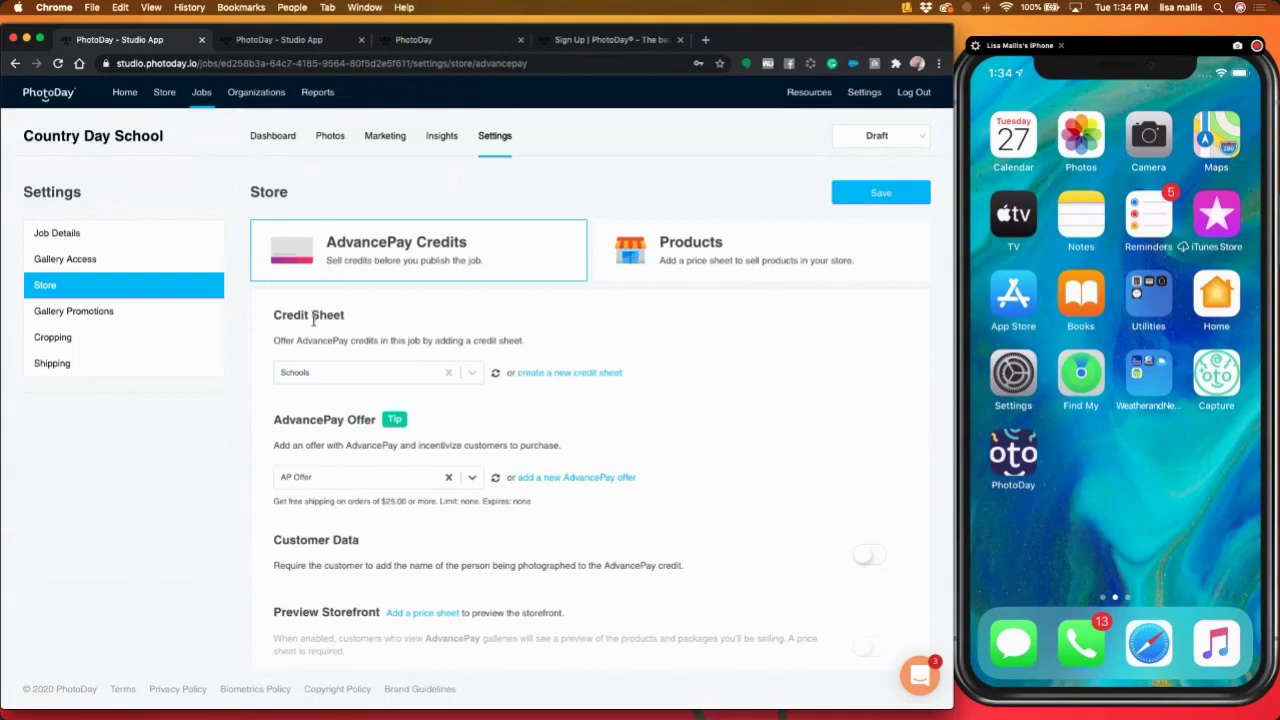
click(858, 195)
click(872, 557)
click(889, 197)
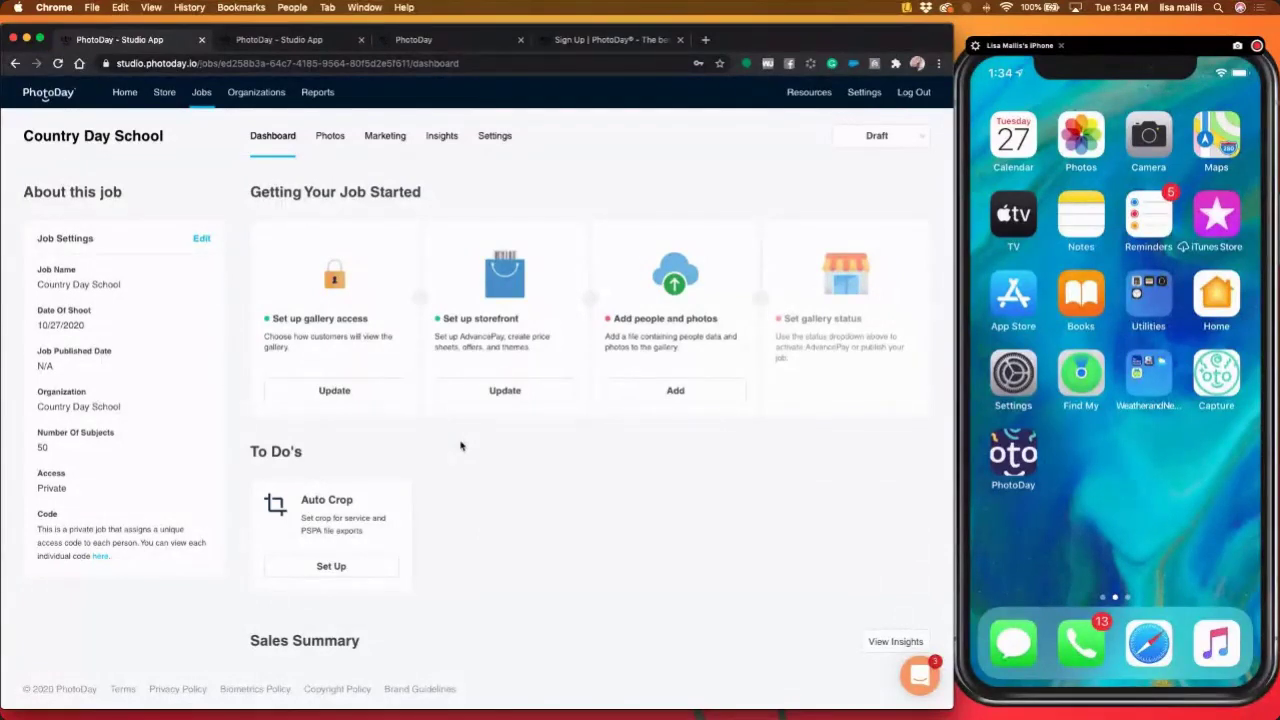
- Assign School Price Sheet 2020 to the products in the job's store
click(489, 392)
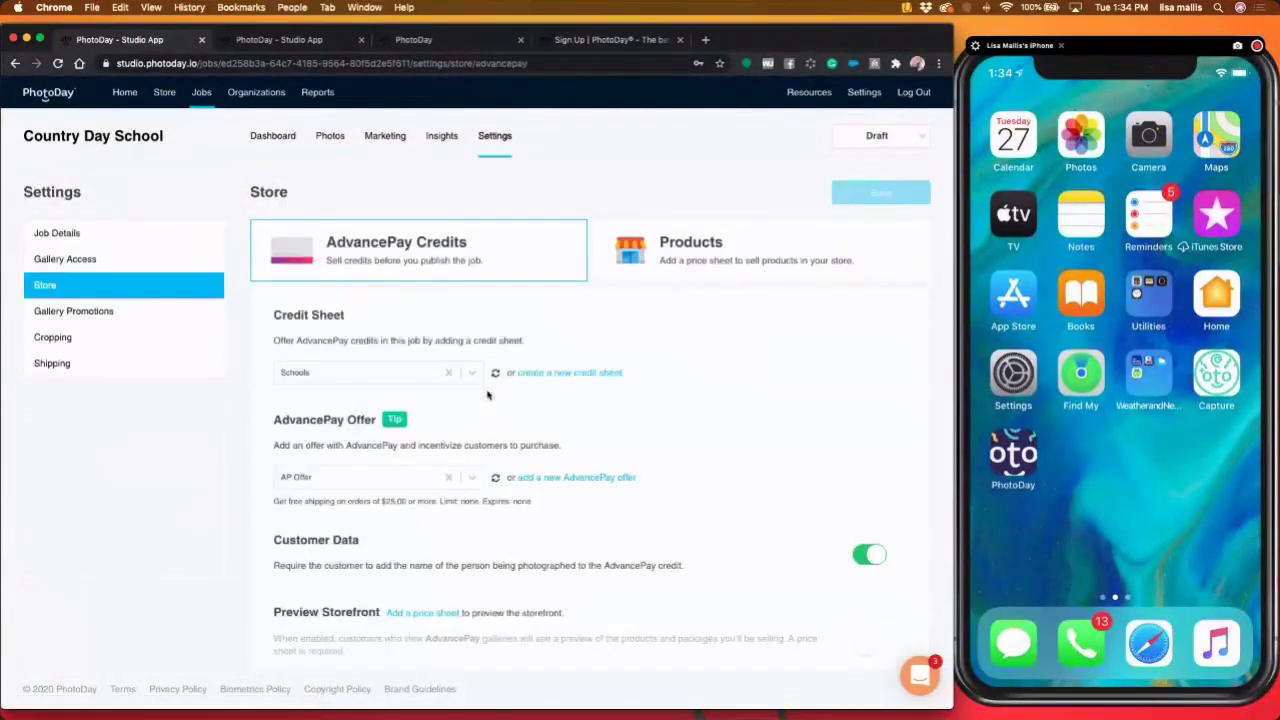
click(676, 224)
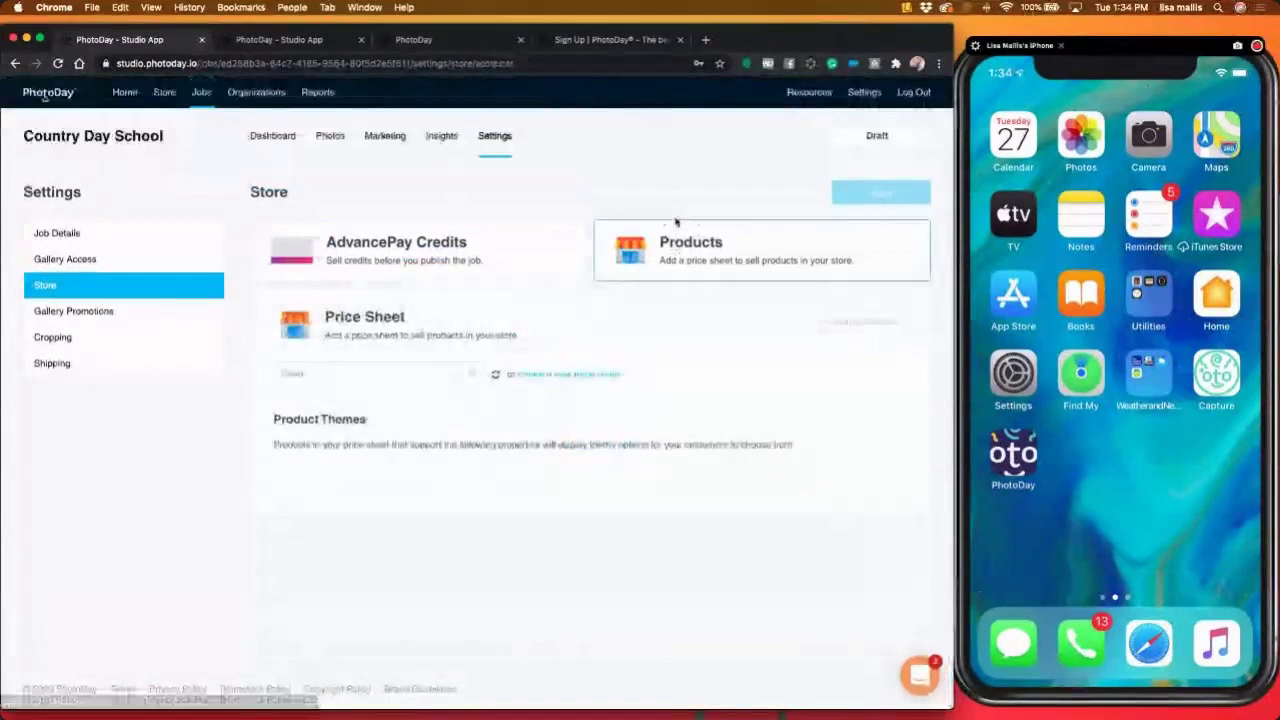
click(367, 380)
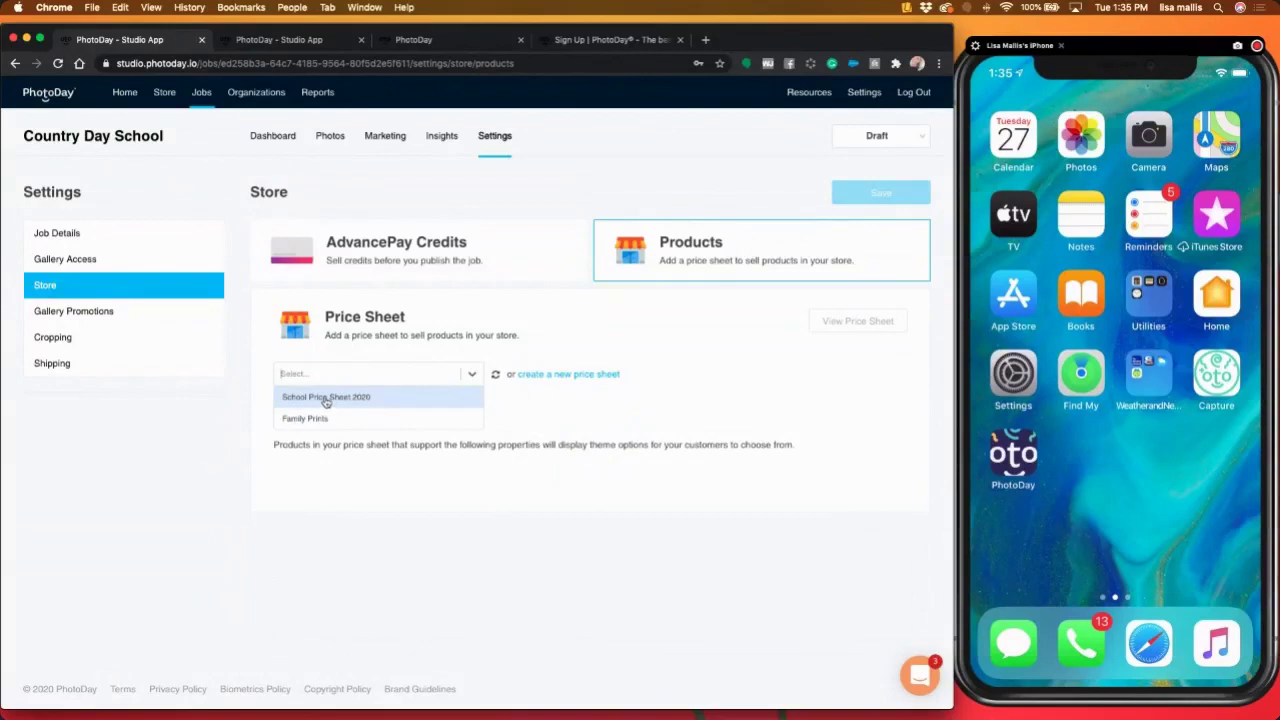
click(325, 398)
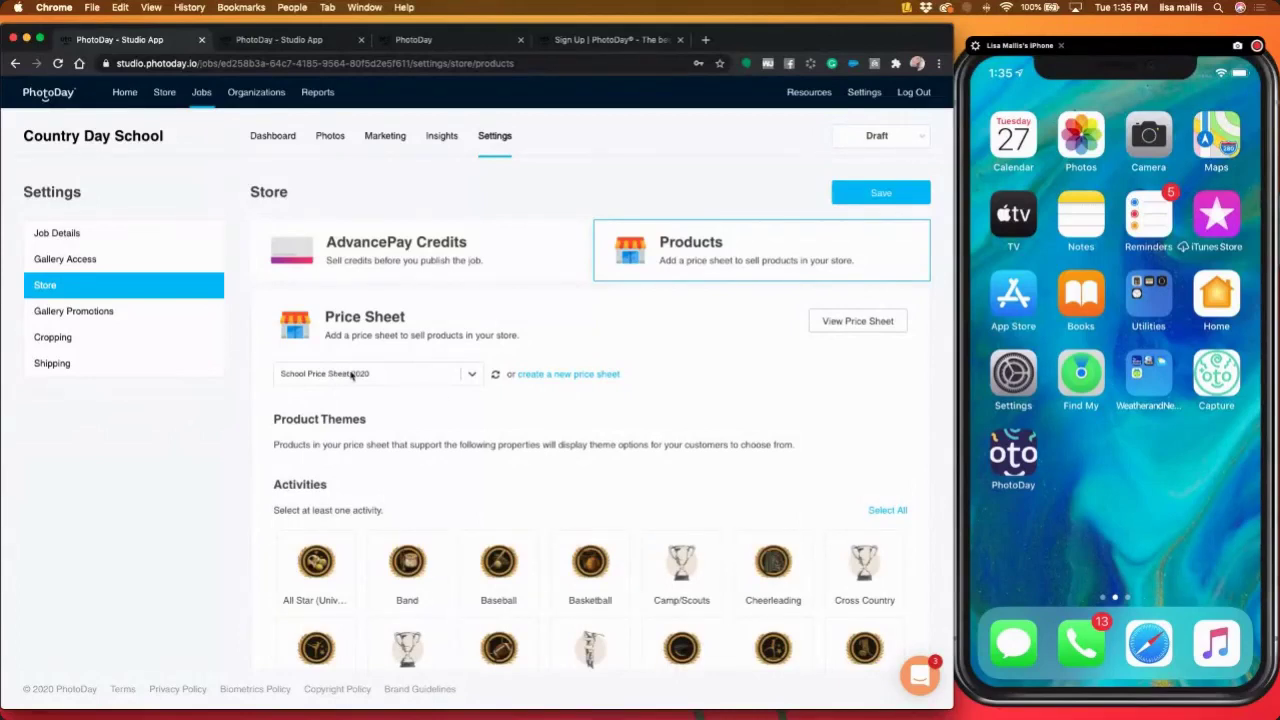
- Select the All Star activity as the product theme and save the store settings
scroll(560, 440, down, 3)
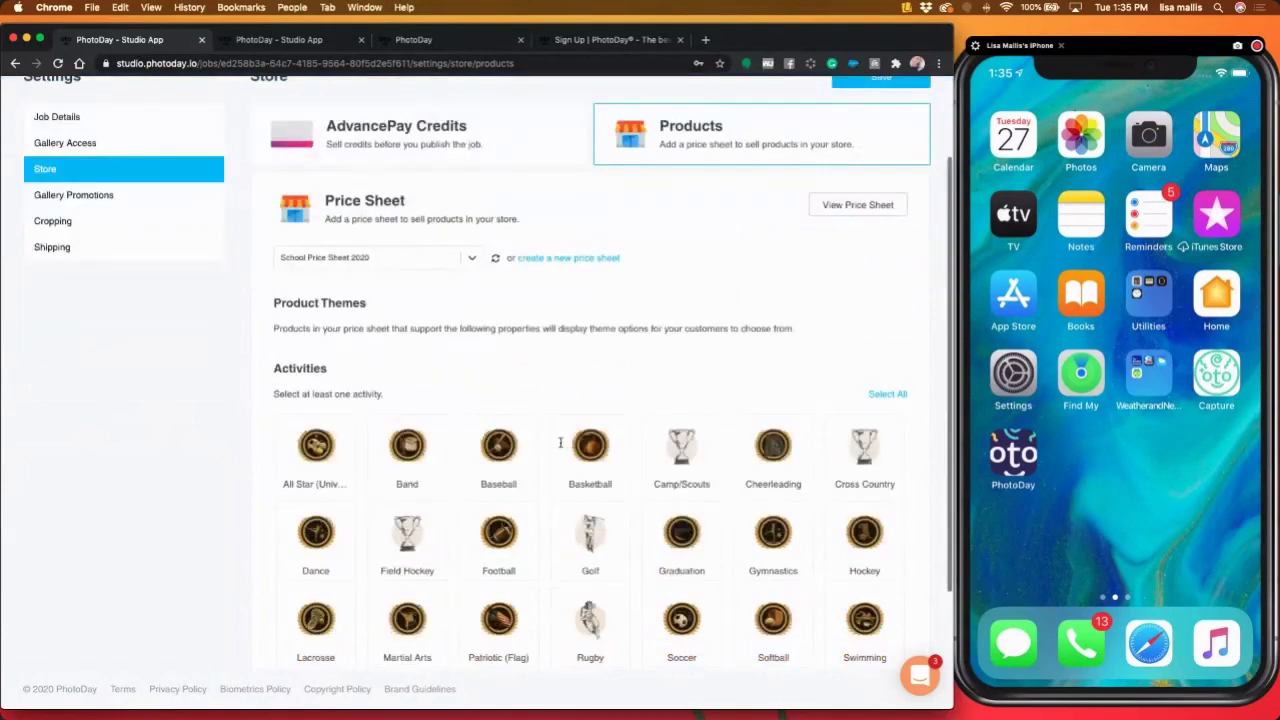
scroll(718, 471, down, 2)
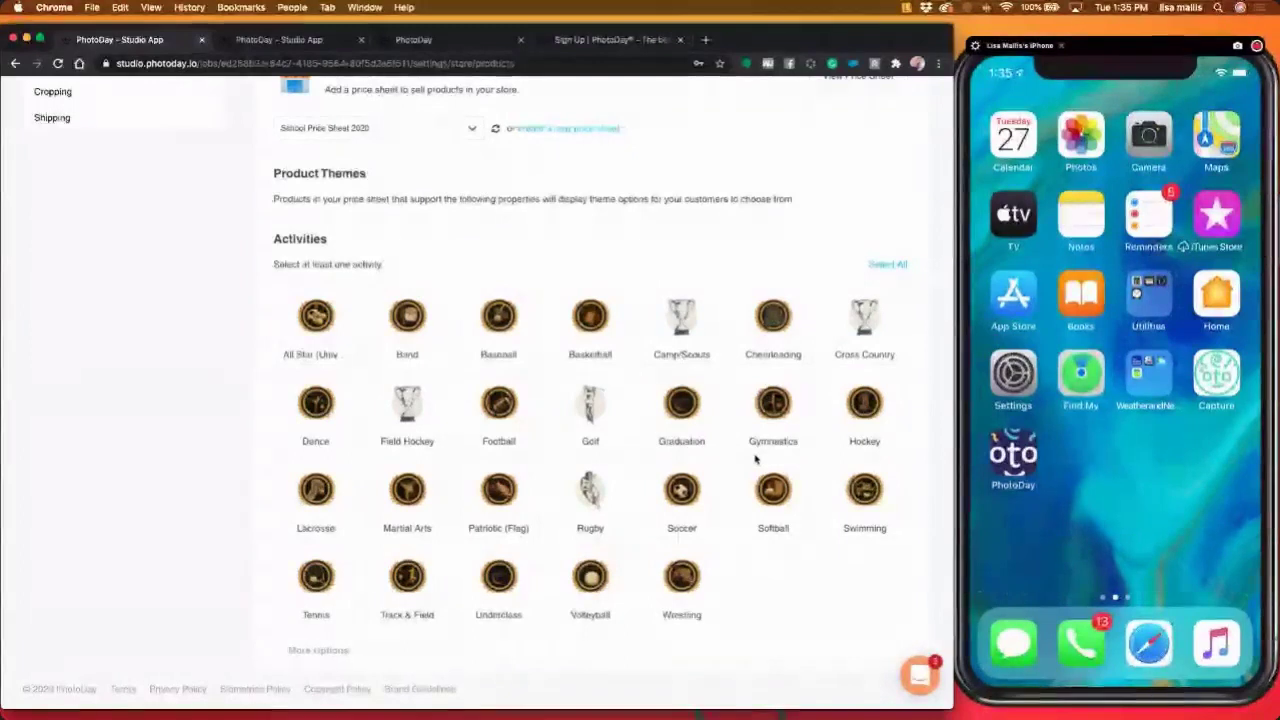
click(314, 336)
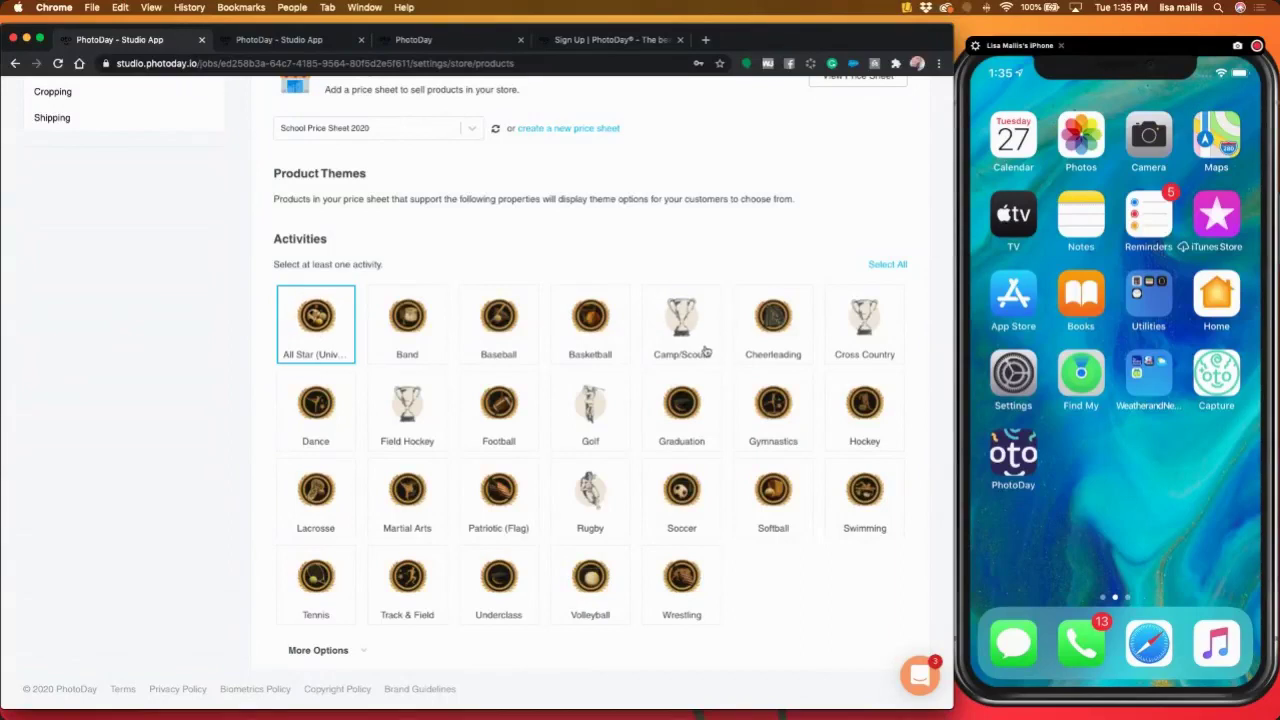
scroll(703, 357, down, 1)
scroll(703, 358, up, 3)
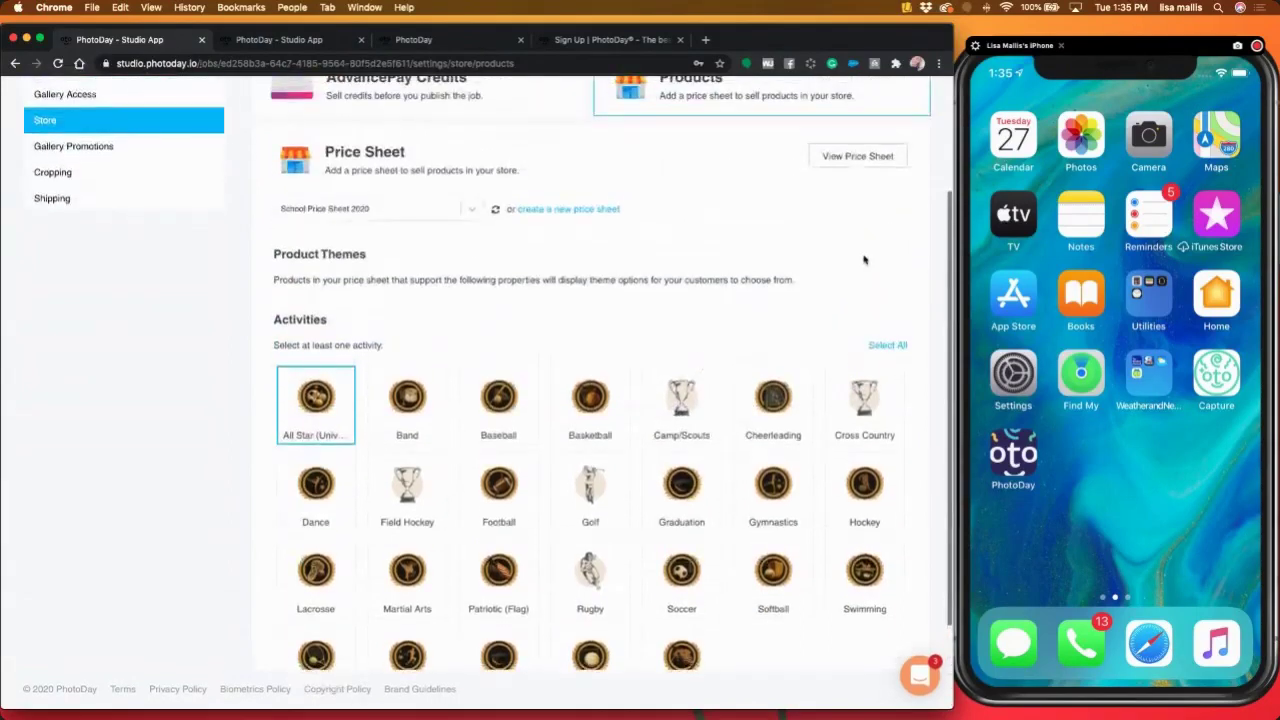
scroll(863, 257, up, 4)
click(858, 200)
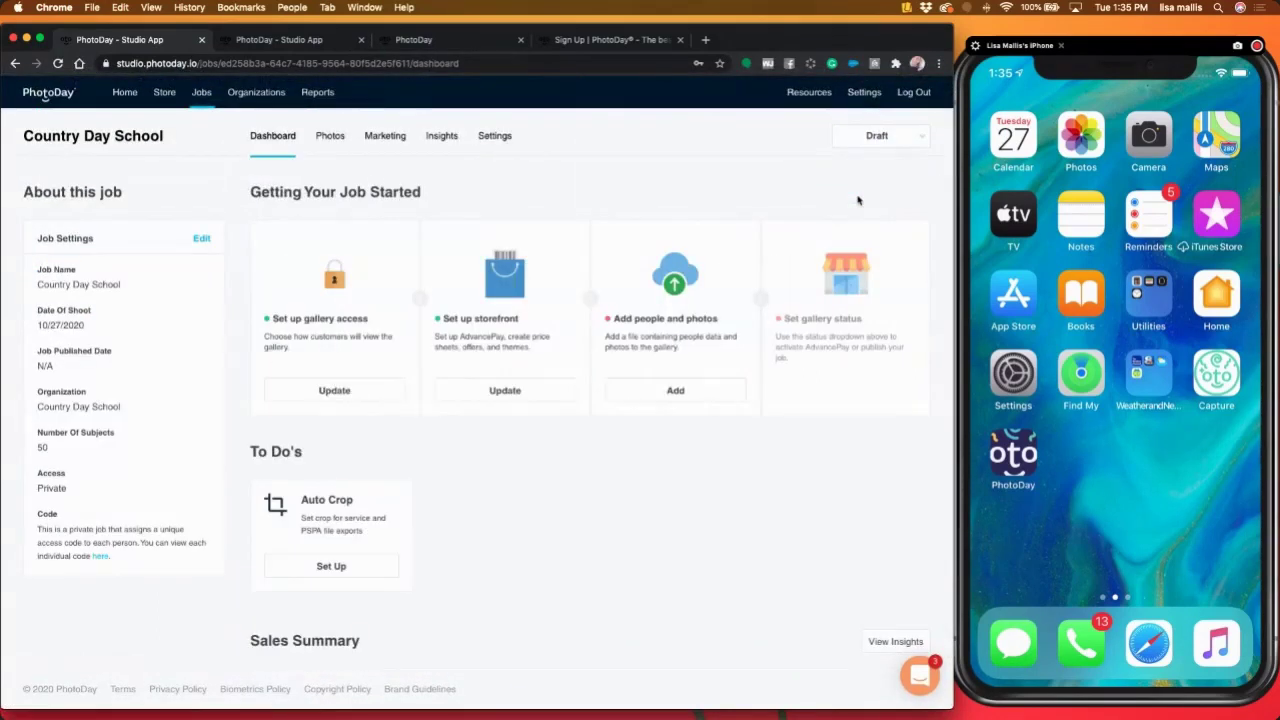
- Upload the Country Day 2020 capture CSV file from the Country Day School folder as the job's people data
click(852, 140)
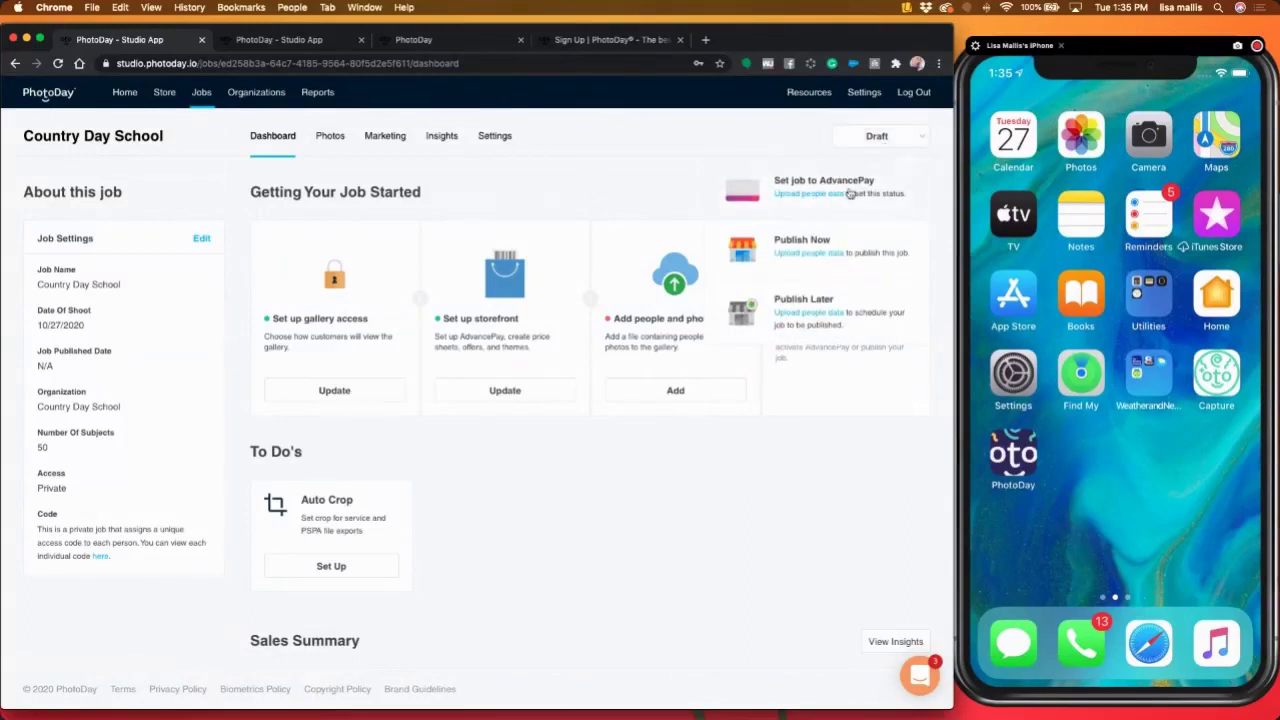
click(803, 195)
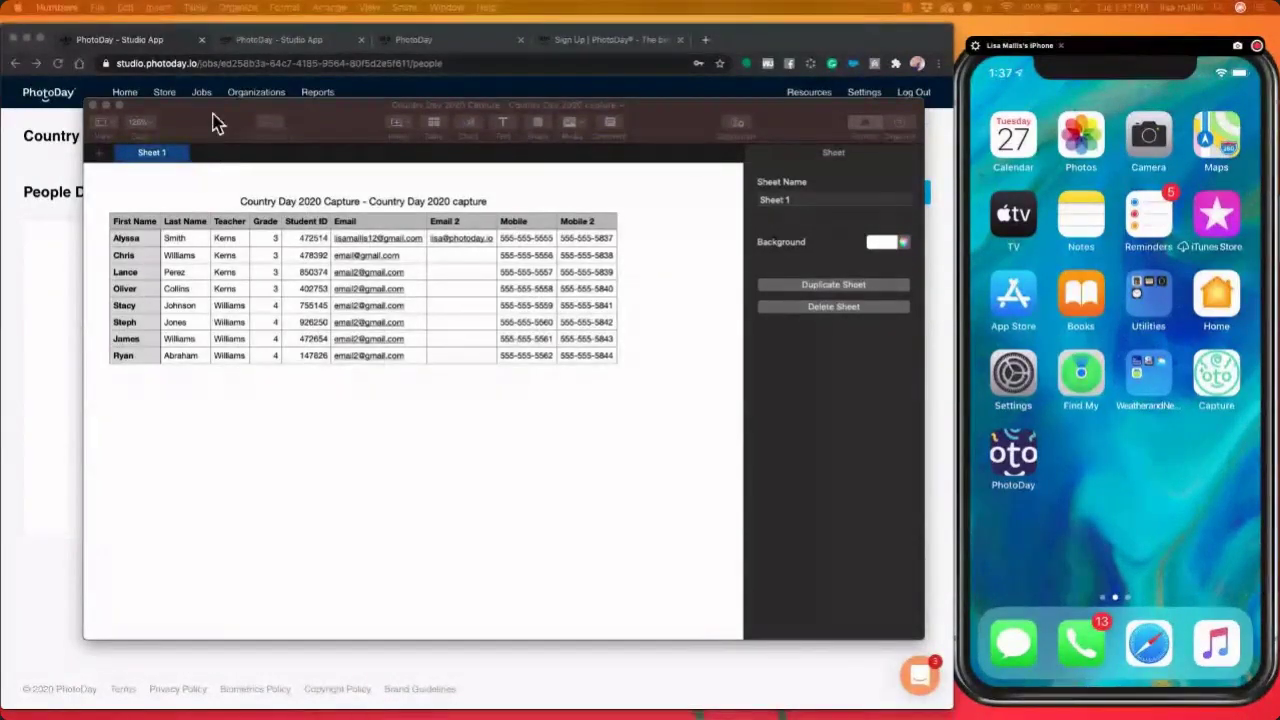
click(92, 105)
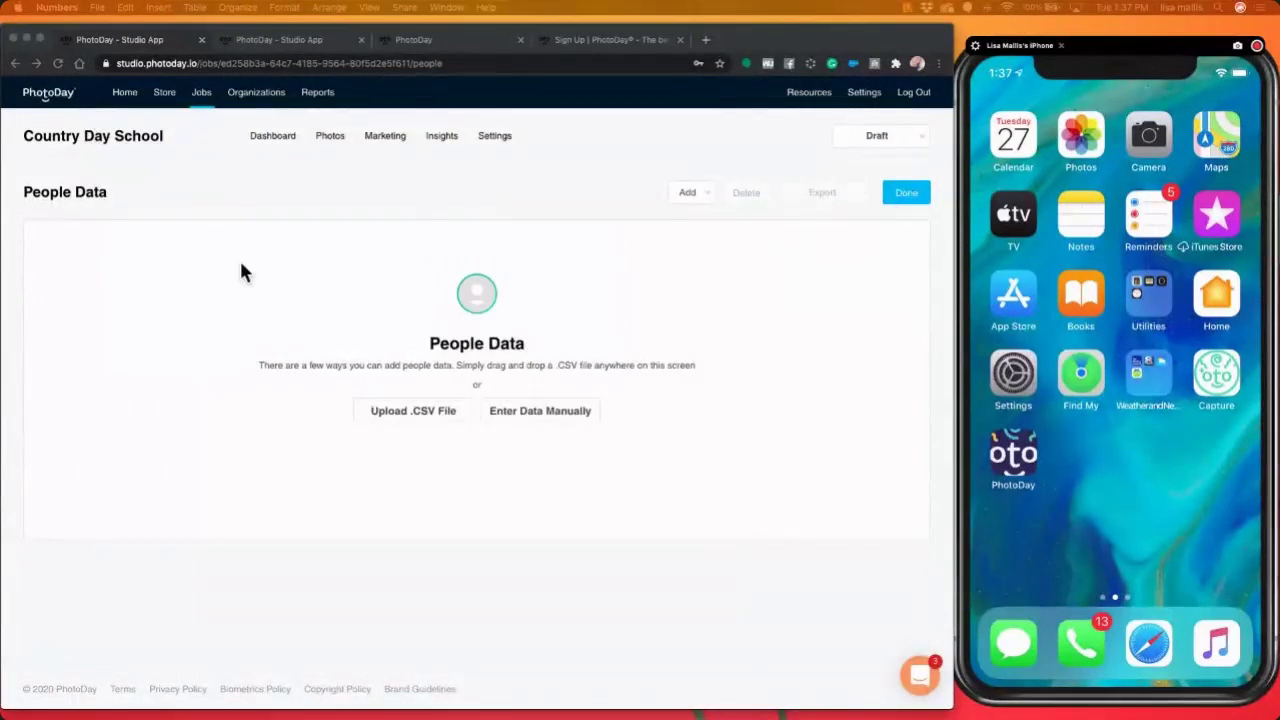
click(413, 412)
click(413, 413)
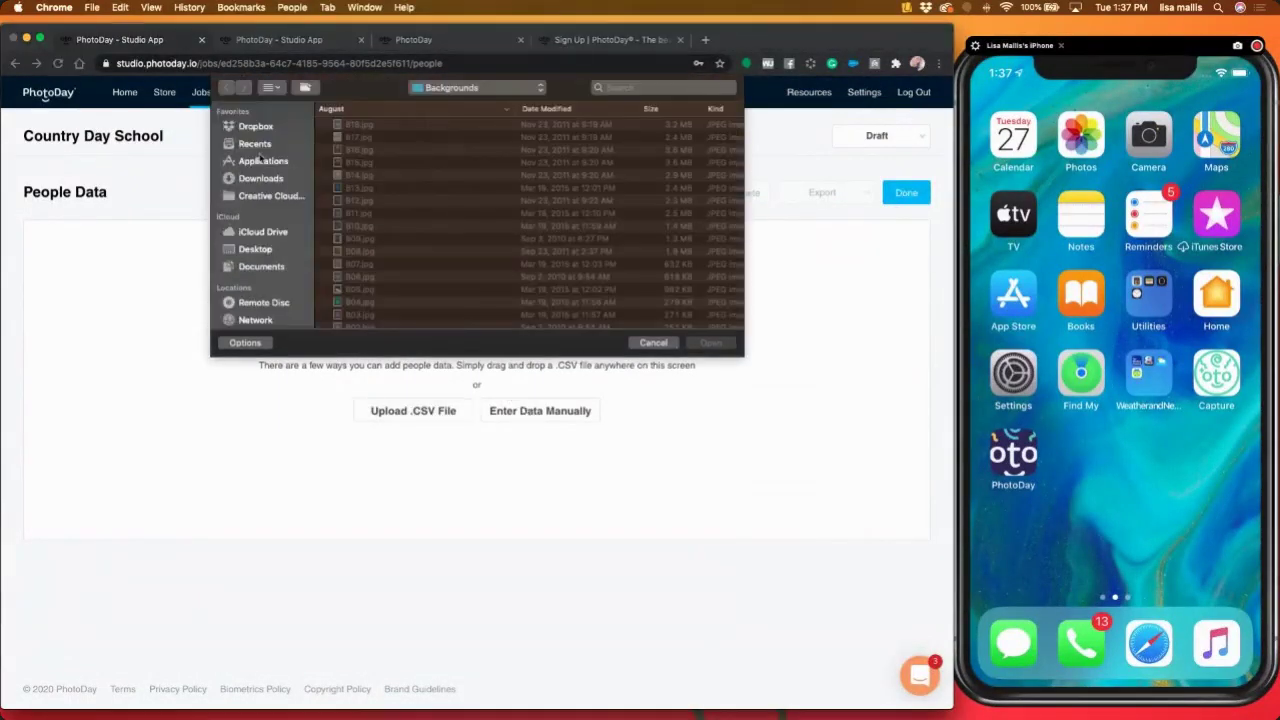
click(462, 88)
click(478, 103)
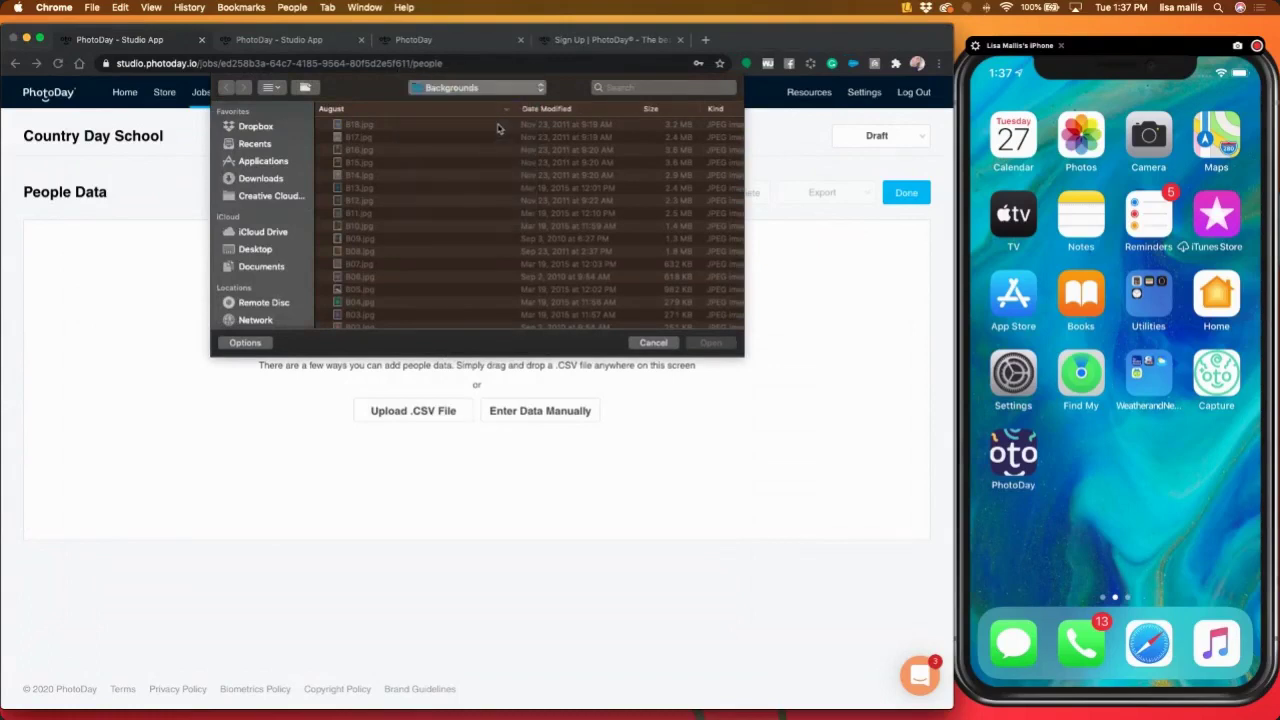
click(396, 126)
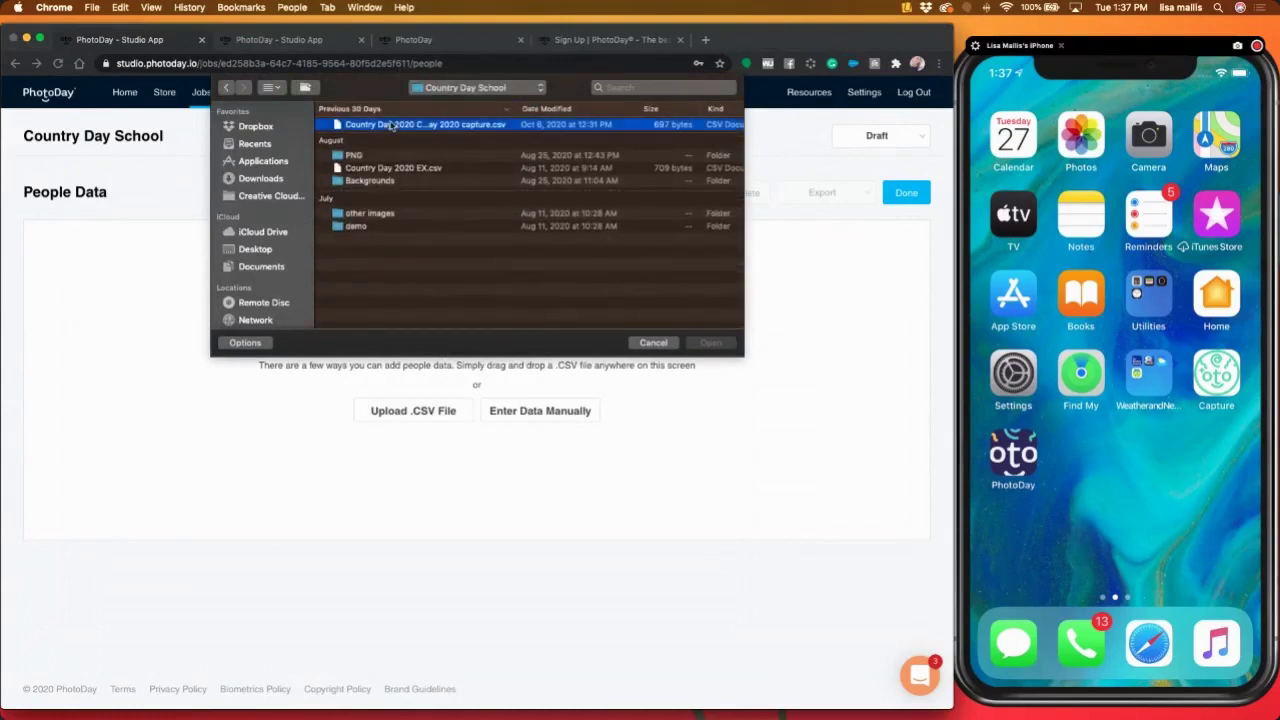
click(711, 342)
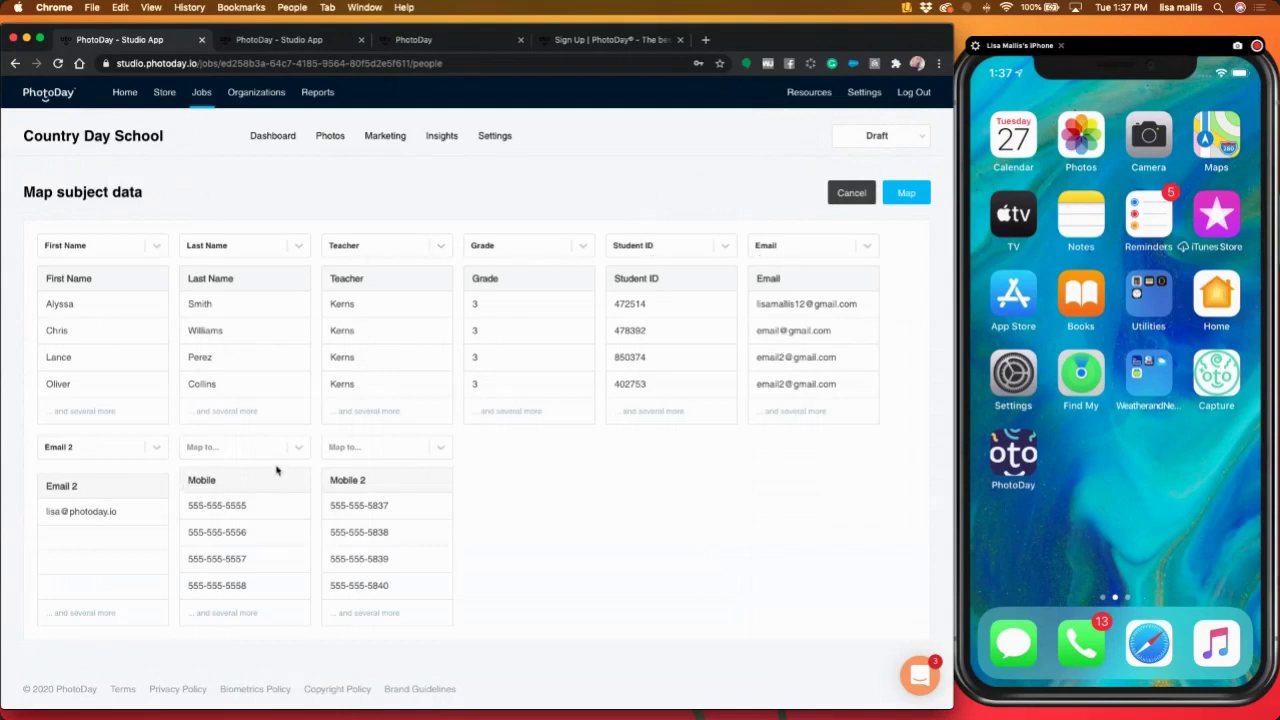
- Map the Mobile column to Mobile Phone and Mobile 2 to Other, and complete the subject data mapping
click(245, 451)
click(234, 512)
click(380, 452)
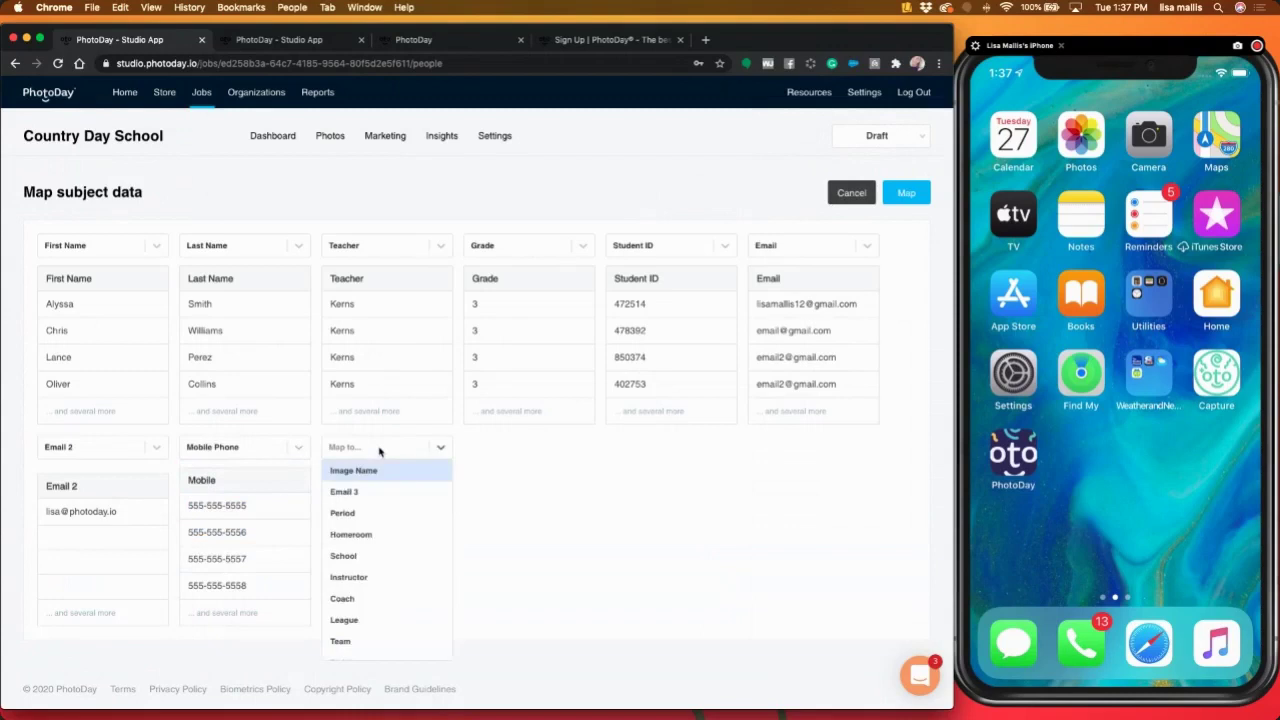
scroll(363, 605, down, 5)
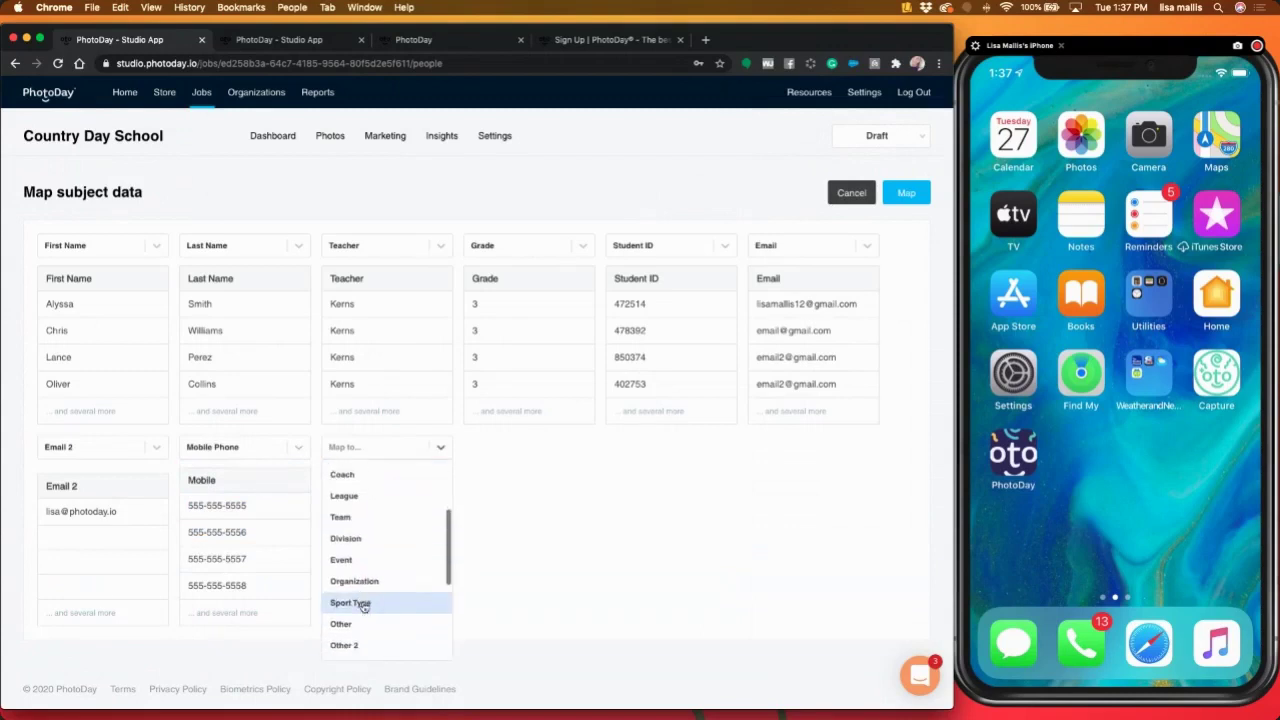
click(341, 578)
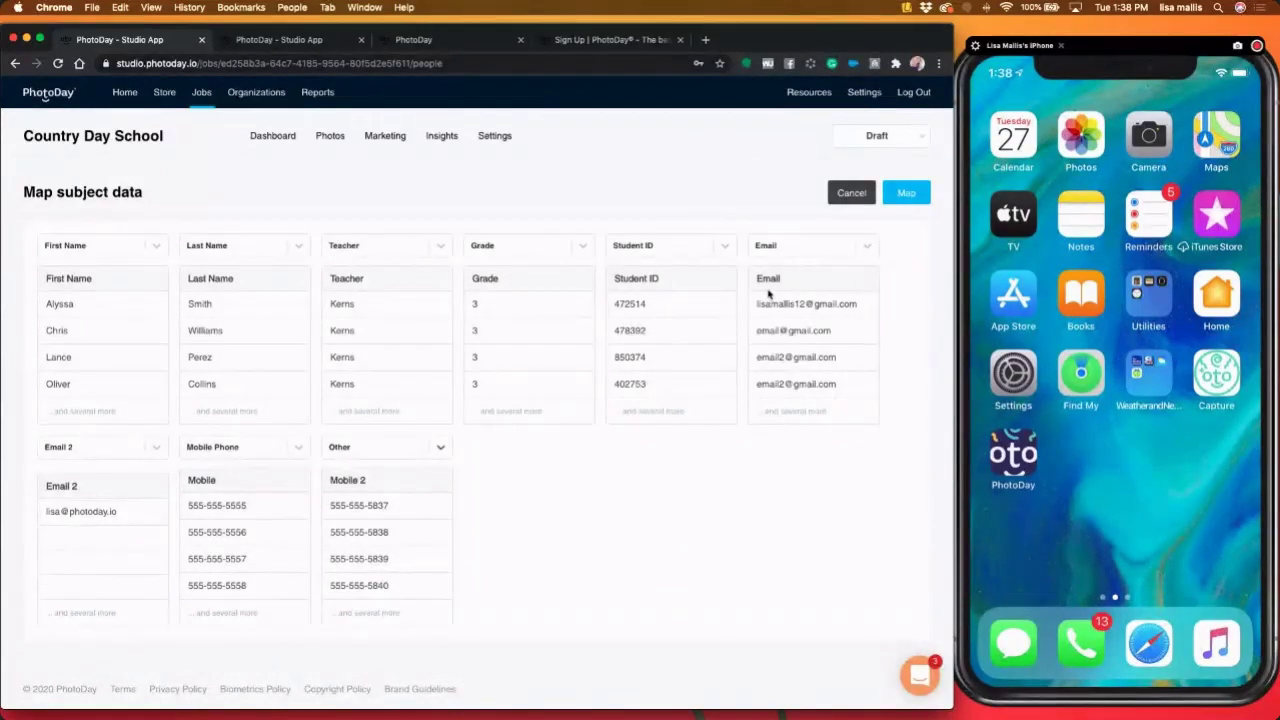
click(903, 201)
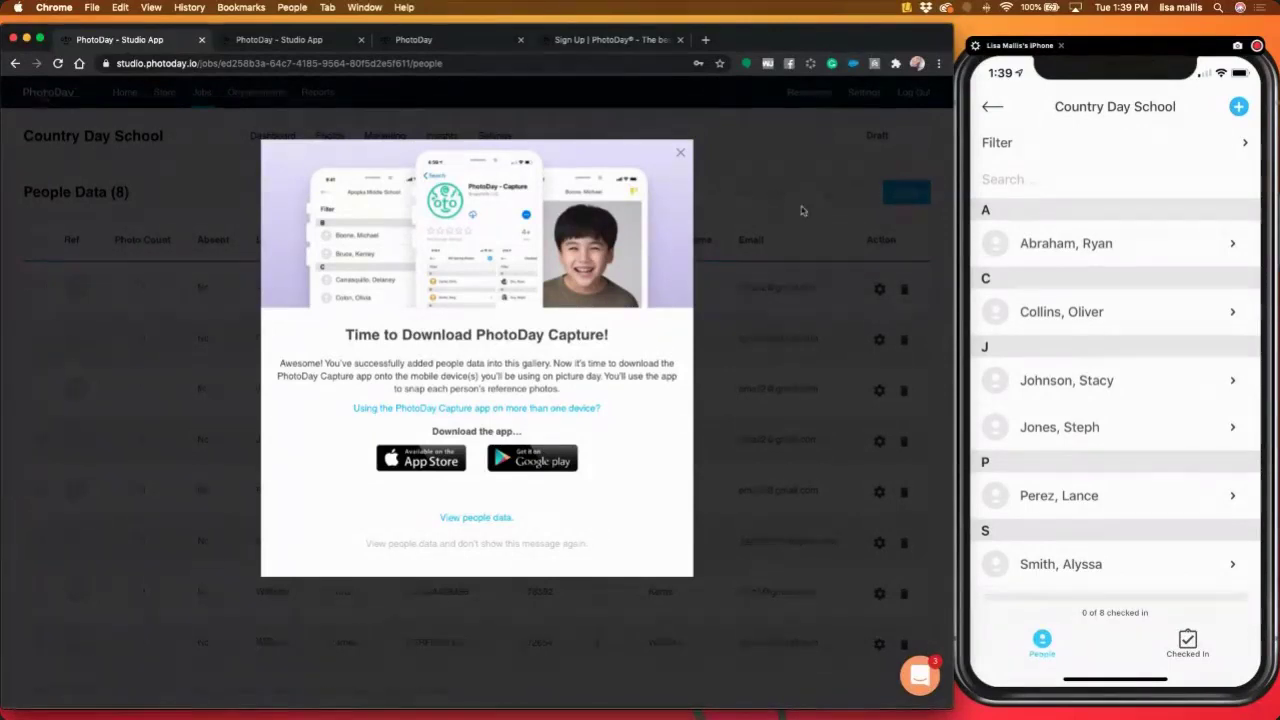
- Dismiss the Capture app download message and set the job's status to AdvancePay
click(680, 155)
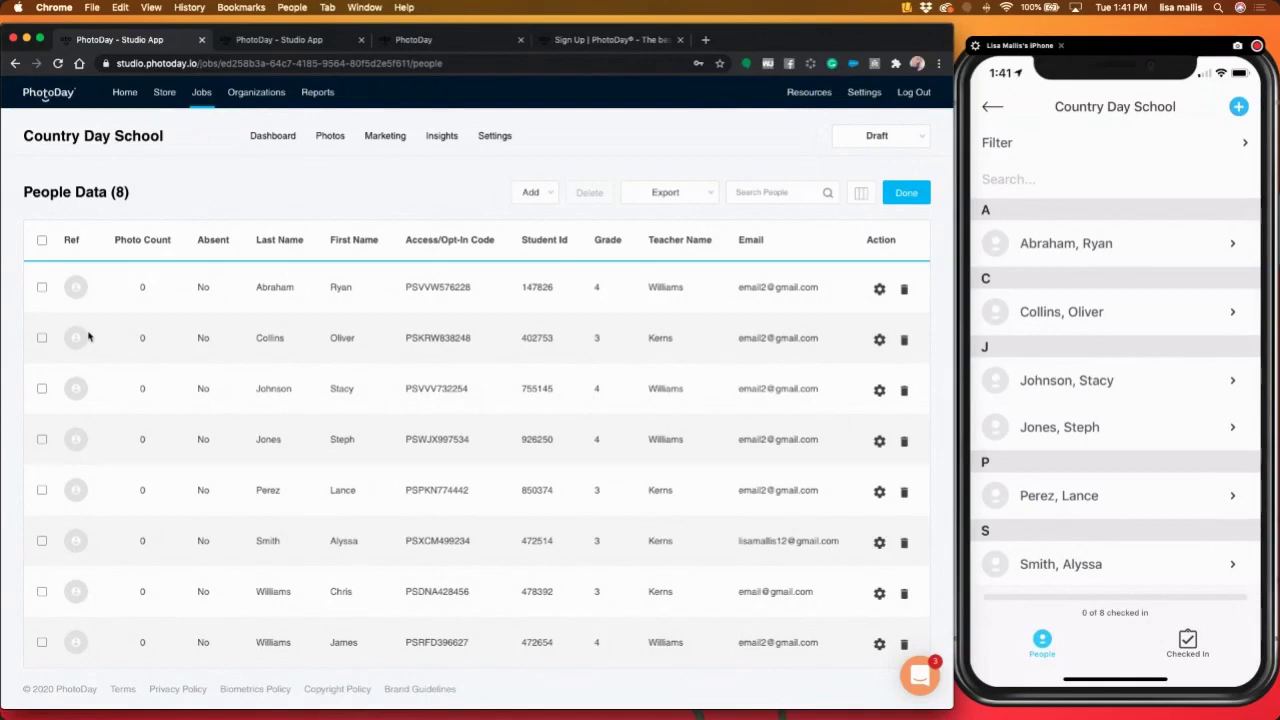
click(877, 142)
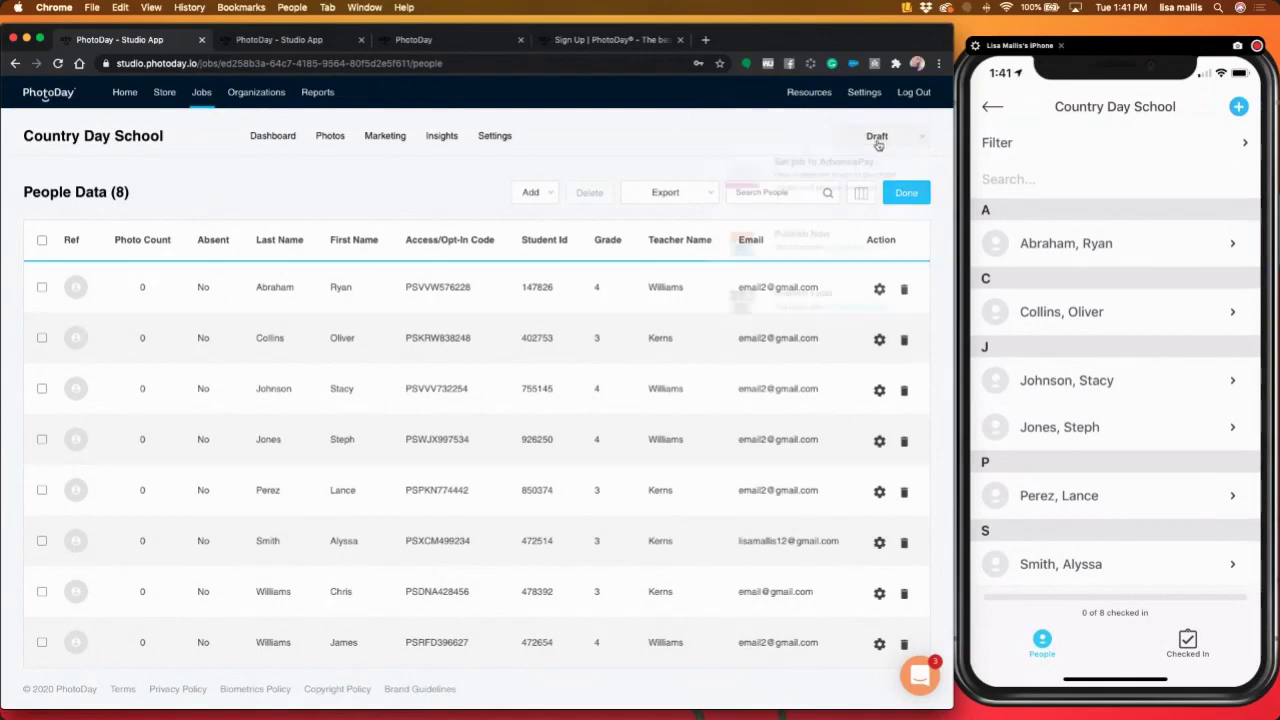
click(831, 190)
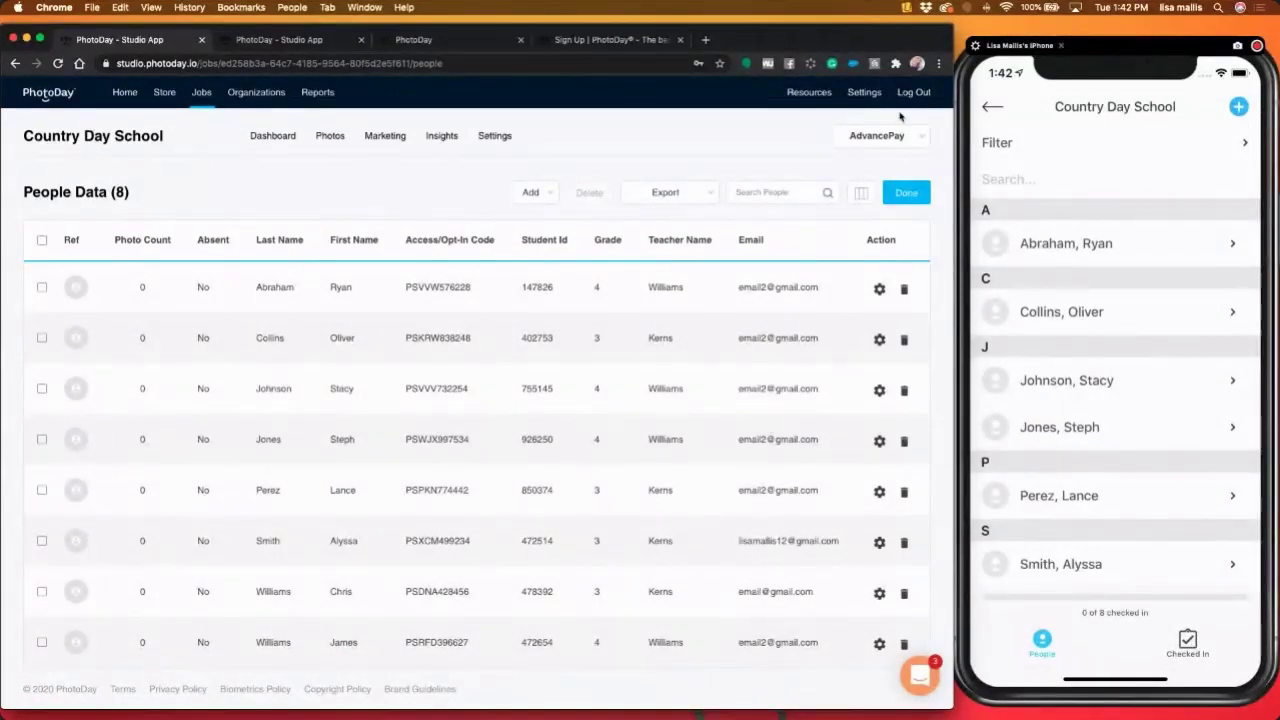
- Create an AdvancePay marketing flyer for the job named Country Day School 1 AP
click(397, 139)
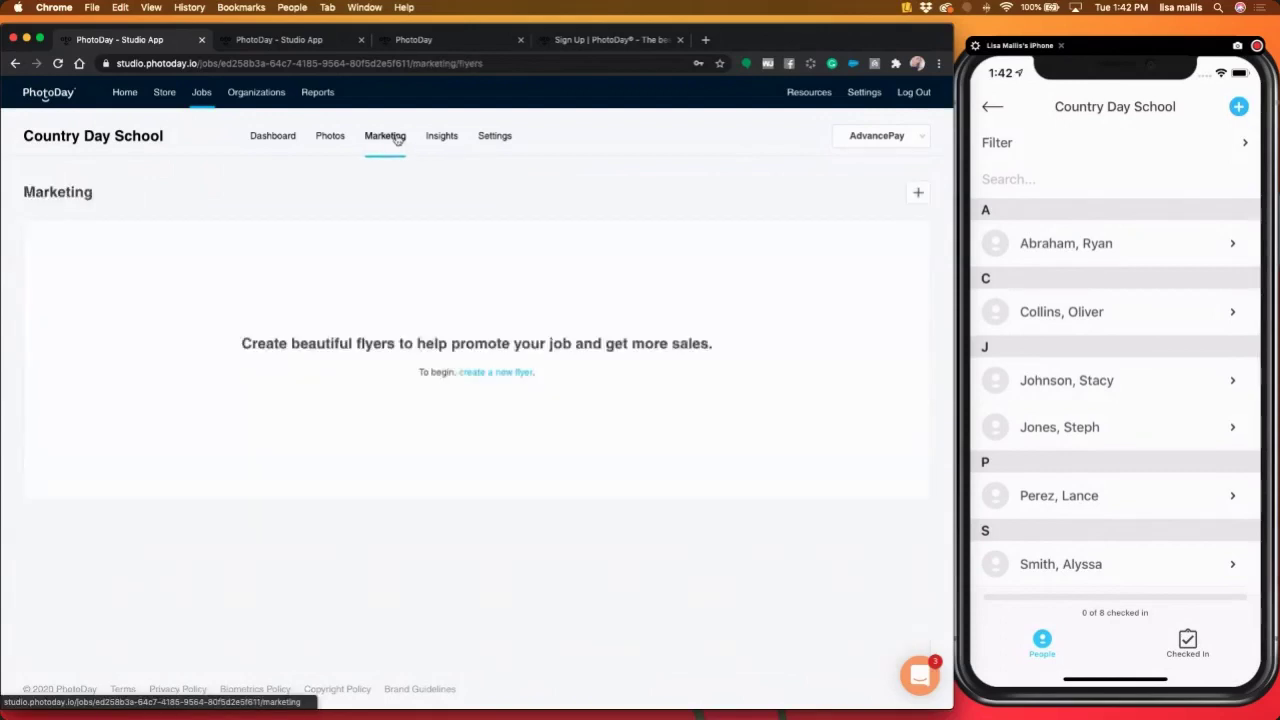
click(496, 372)
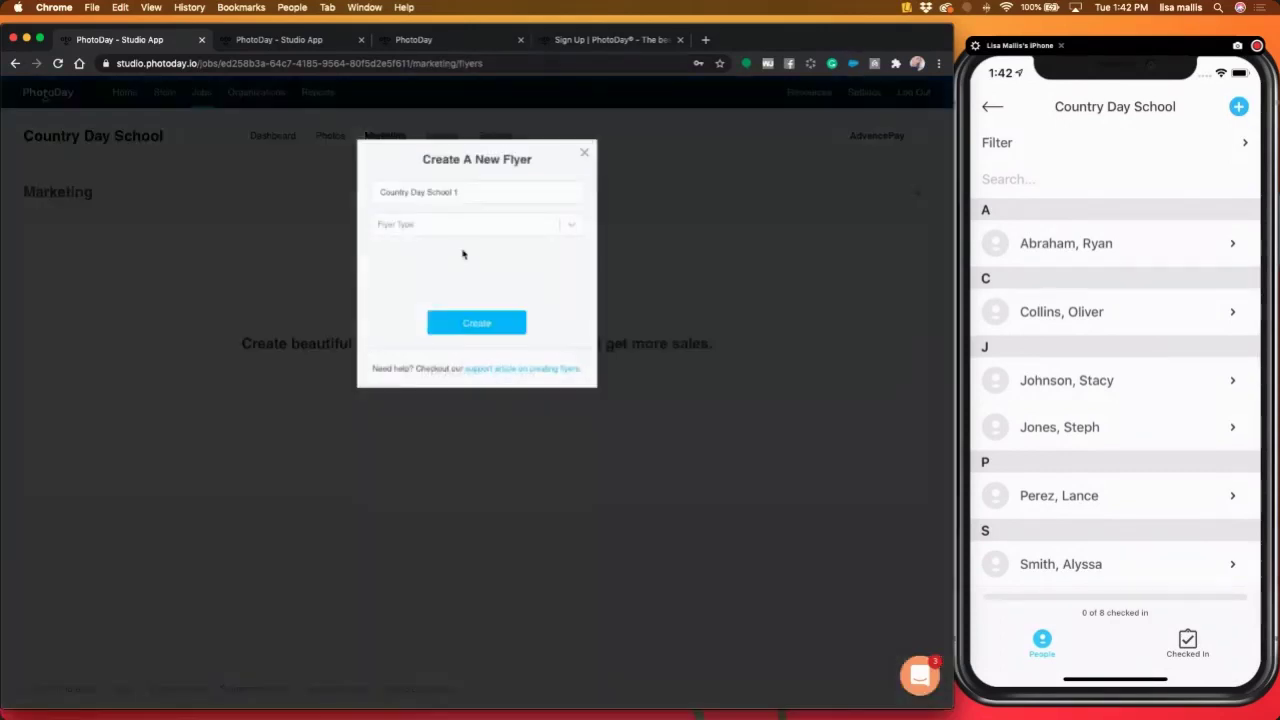
click(430, 234)
click(414, 248)
text(P)
click(508, 323)
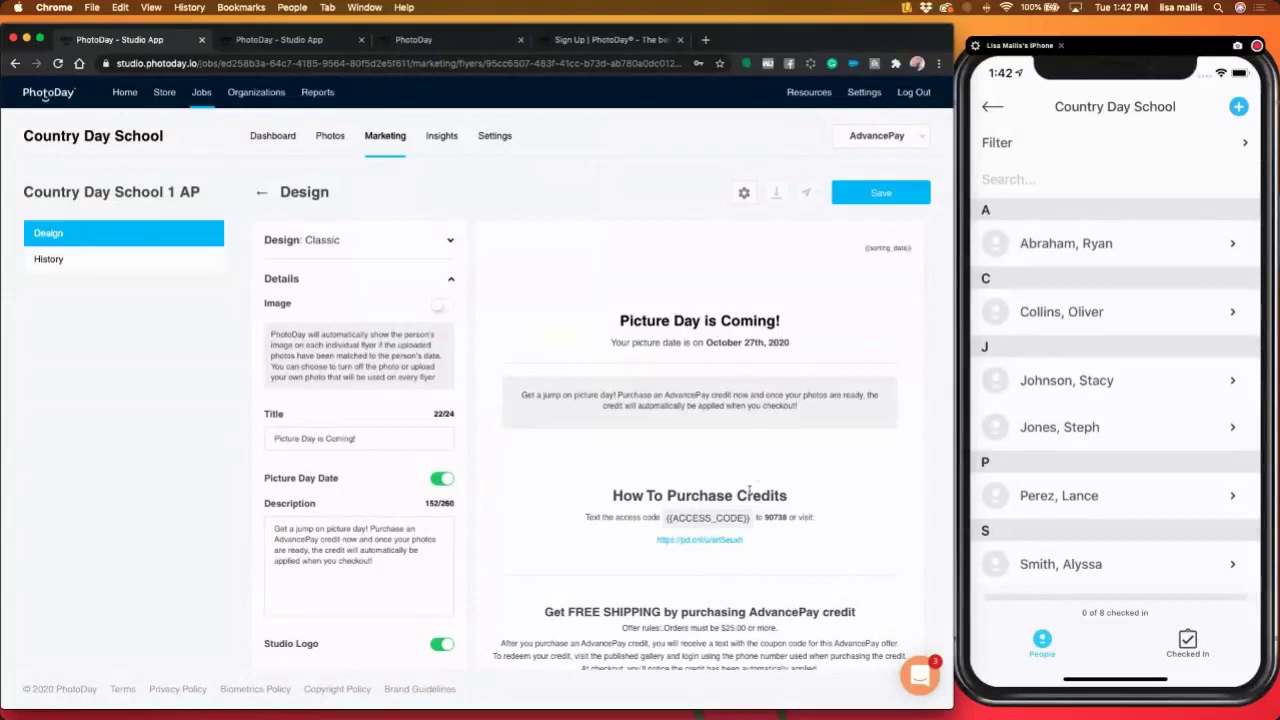
- Look over the flyer preview and turn on the subject's image
scroll(748, 512, down, 2)
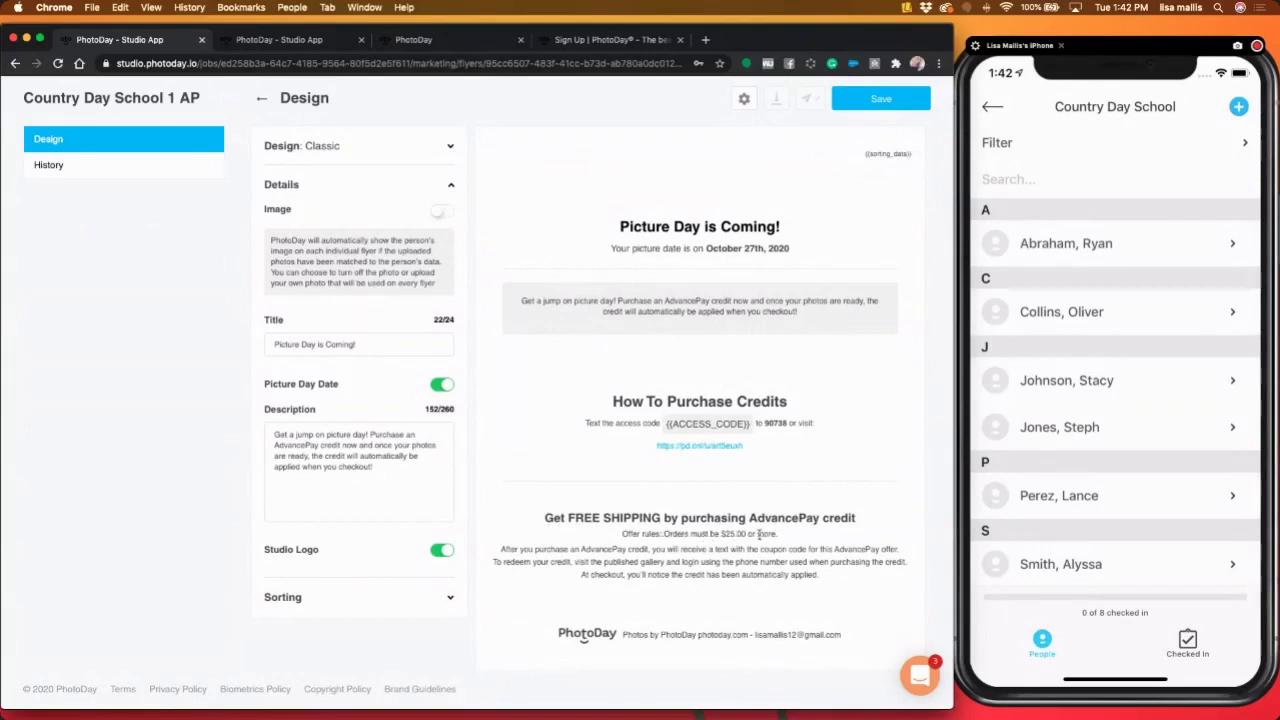
scroll(700, 400, up, 2)
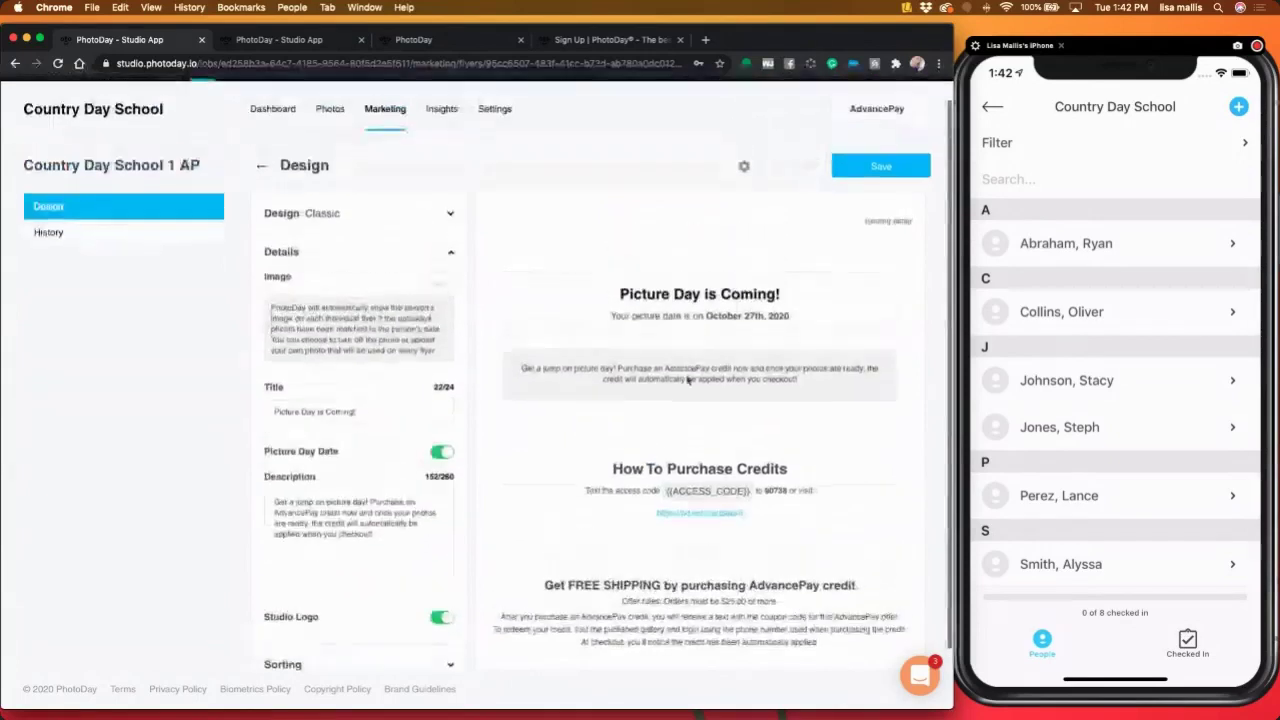
click(440, 281)
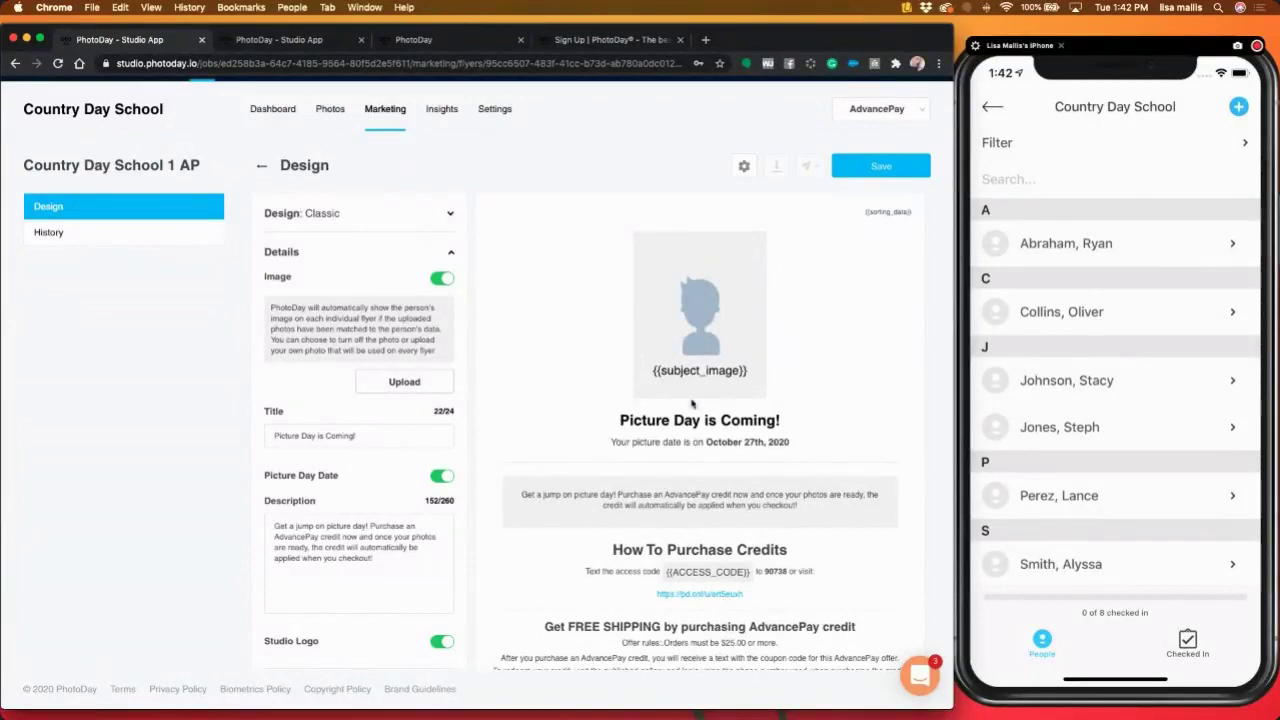
- Try the flyer without the studio logo, and restore the logo
scroll(668, 450, down, 2)
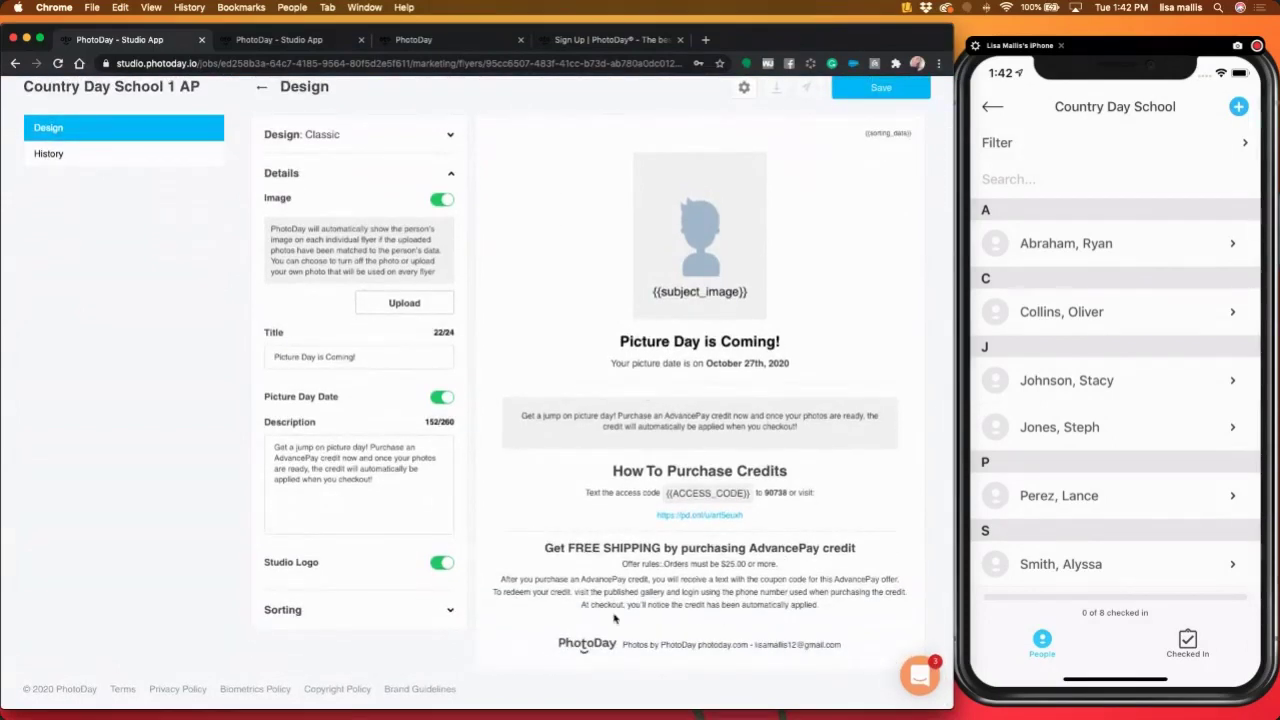
click(442, 565)
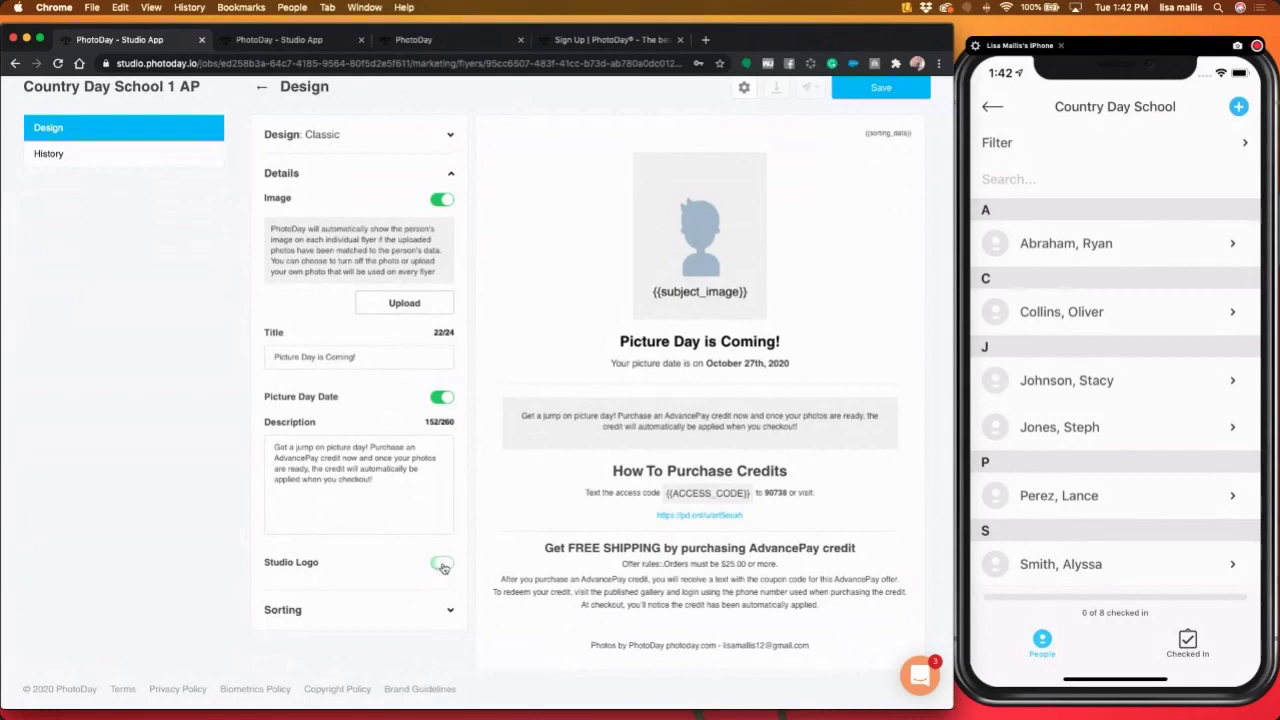
click(442, 565)
click(443, 566)
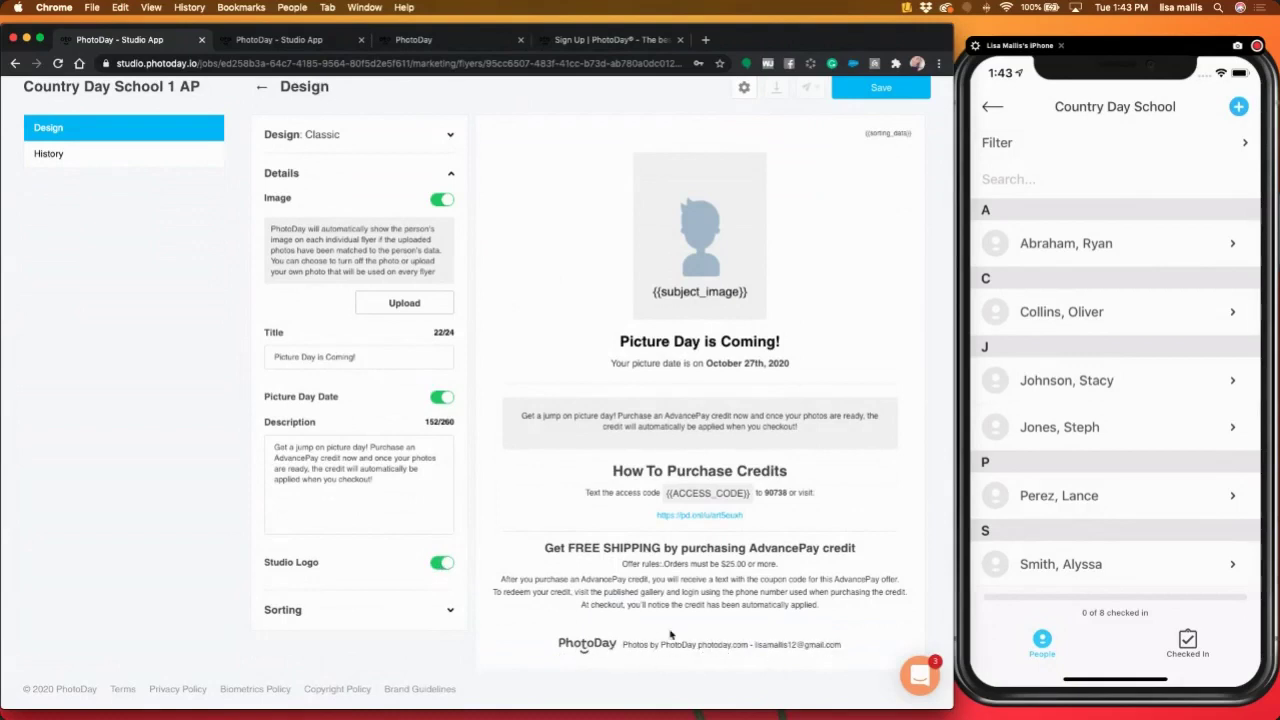
click(441, 567)
click(441, 567)
- Change the flyer's design to Basic and check the preview
scroll(505, 352, up, 2)
click(449, 223)
click(358, 277)
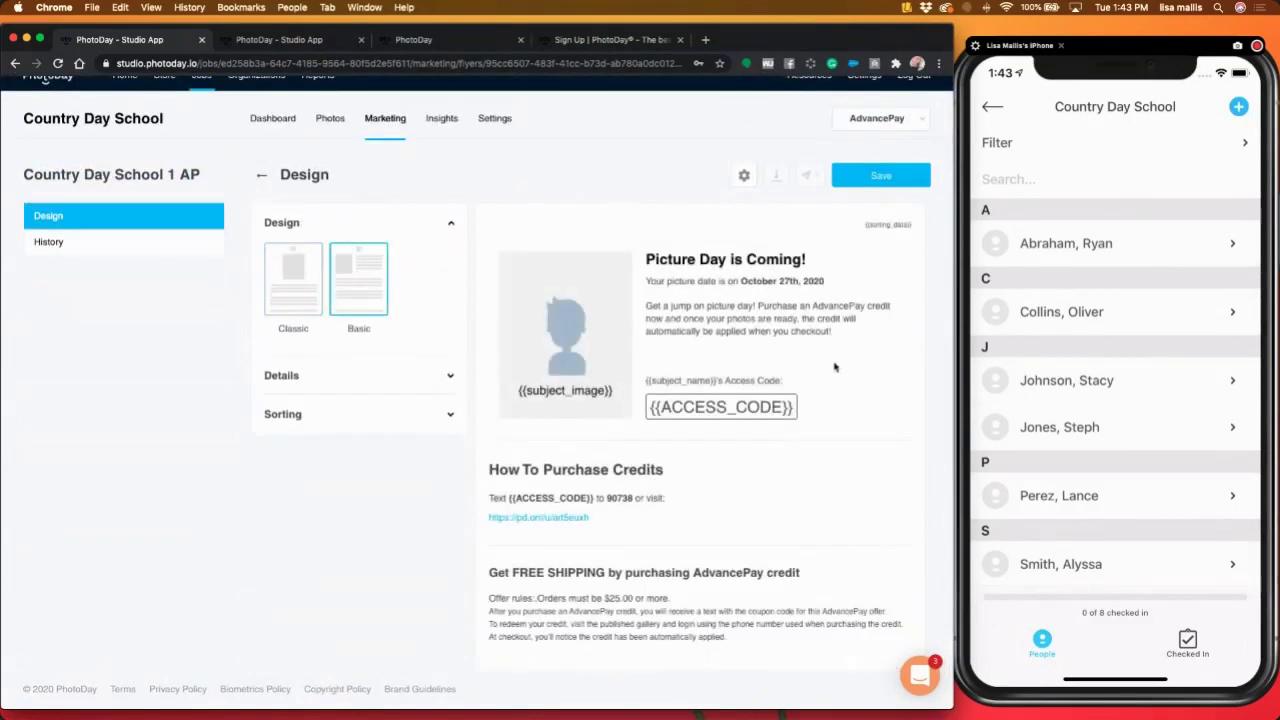
scroll(848, 383, down, 2)
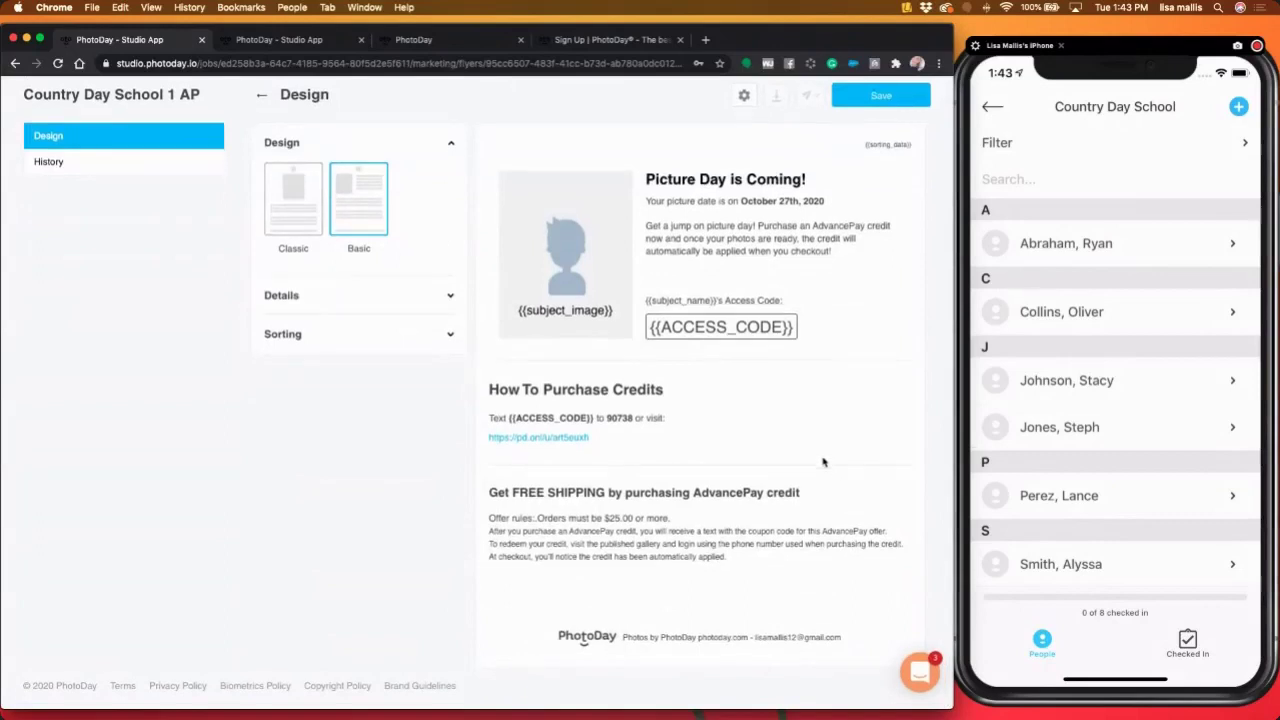
- Review the description wording in the flyer's details, and save the flyer
click(450, 299)
drag(372, 491, 272, 458)
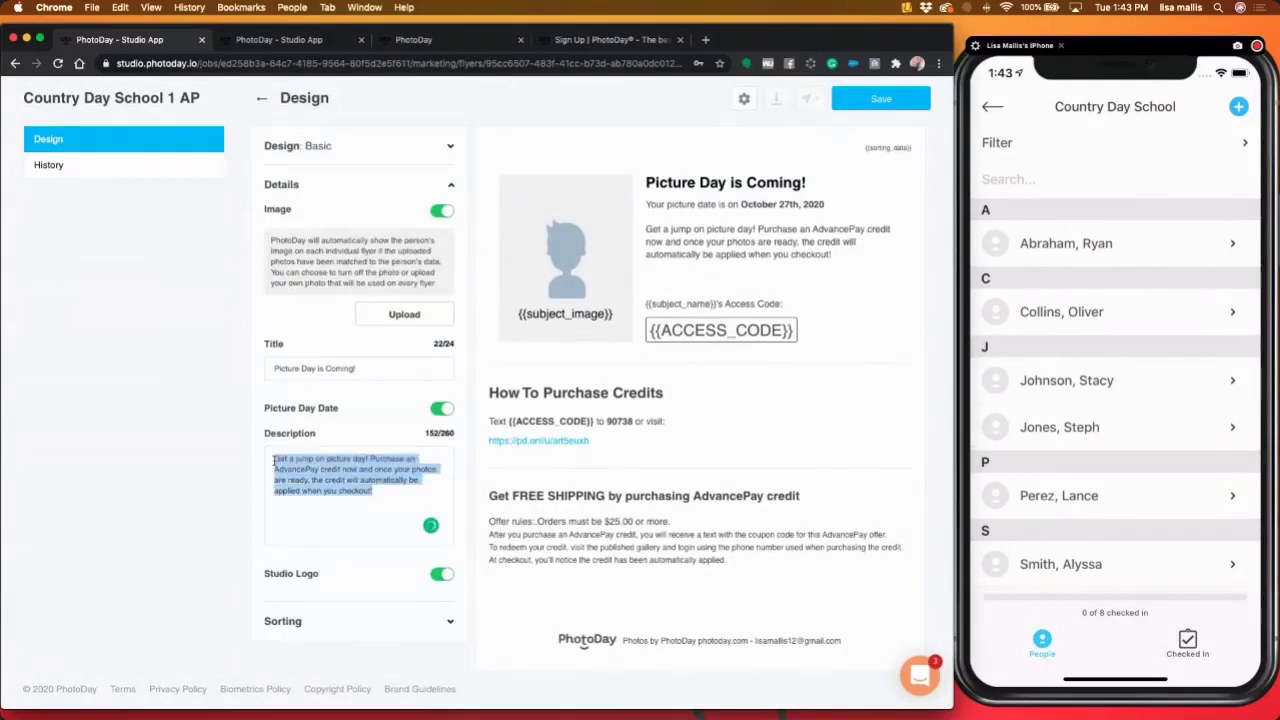
click(396, 490)
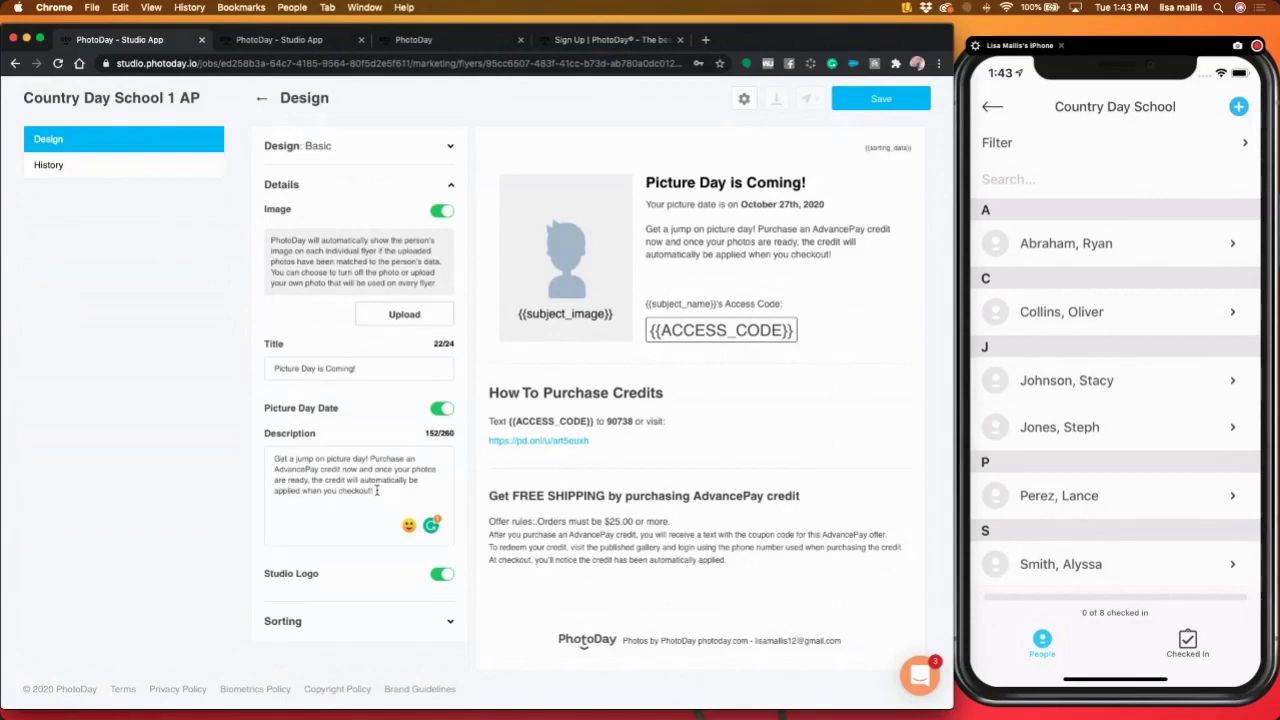
scroll(376, 490, up, 2)
click(881, 167)
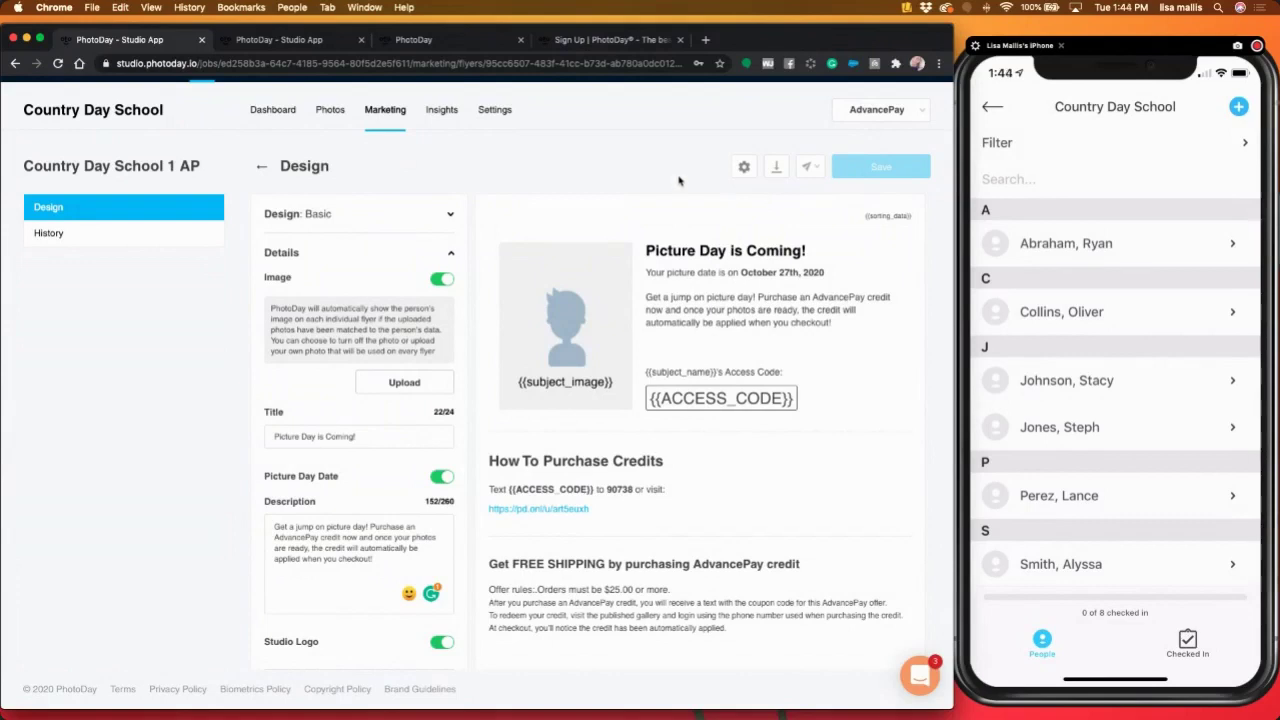
- Choose to send the flyer to each person, with Everyone as the recipient group, and proceed to the email
click(812, 168)
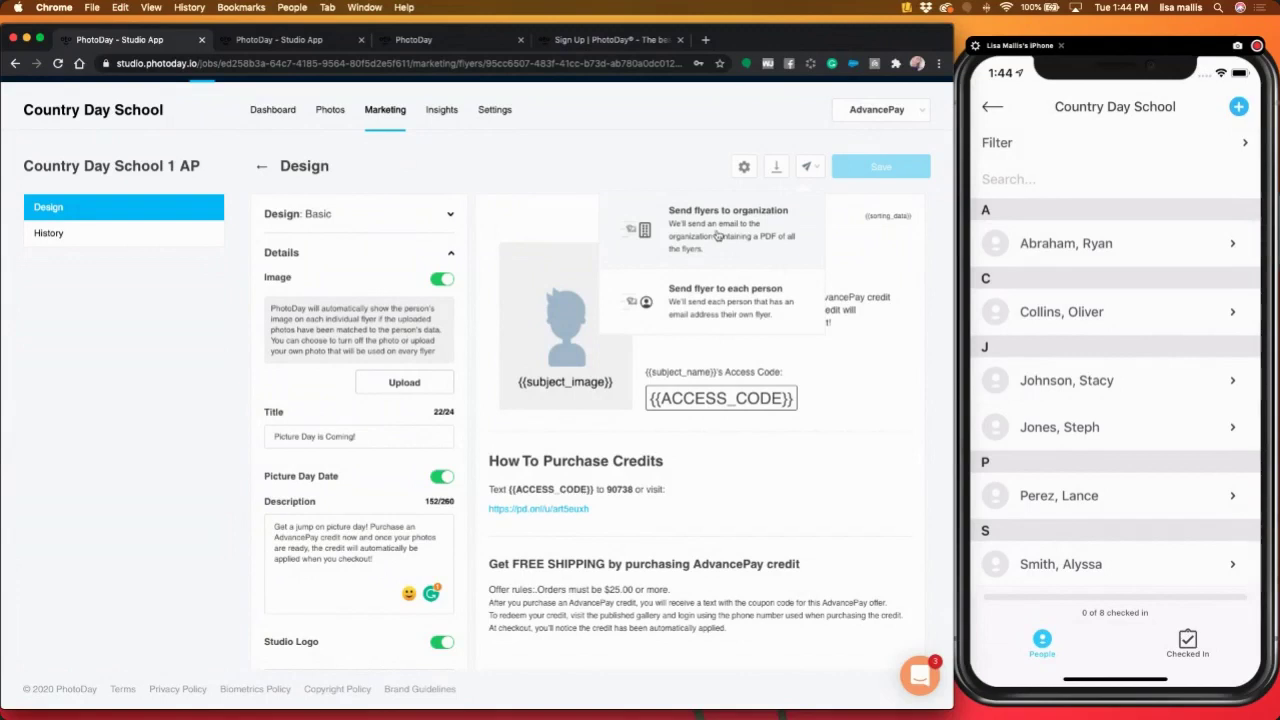
click(710, 301)
click(312, 212)
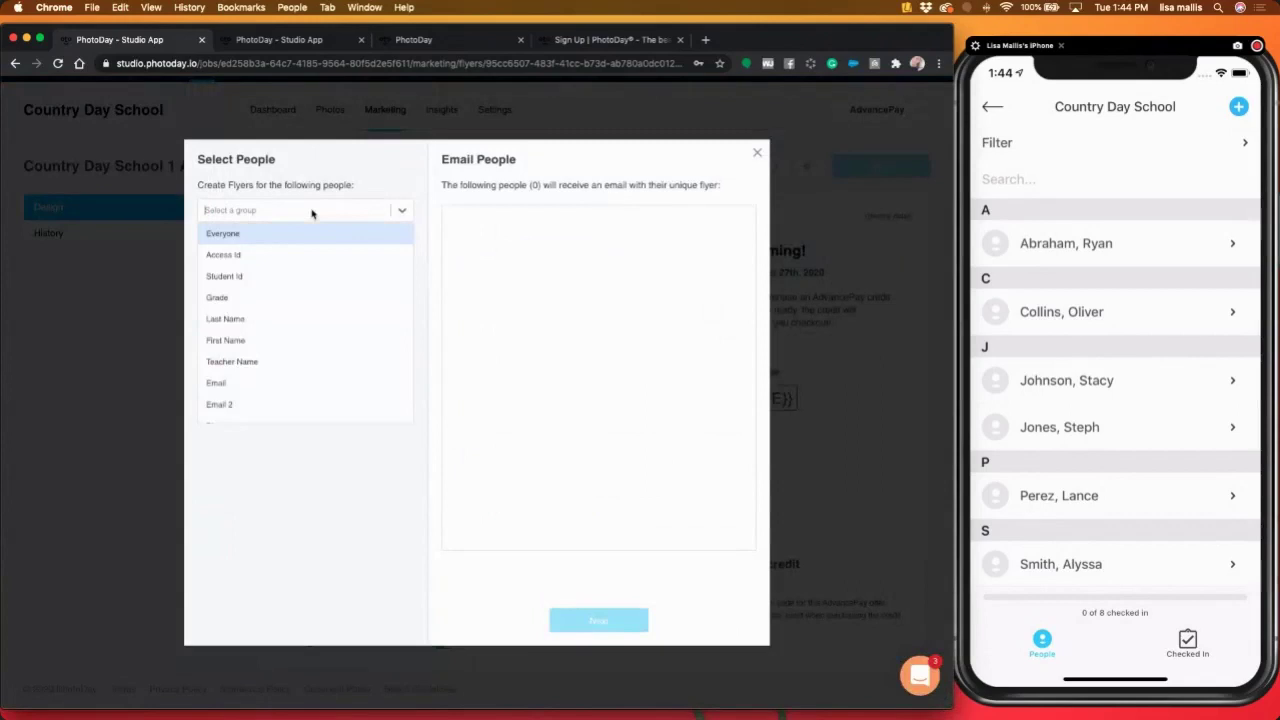
click(278, 234)
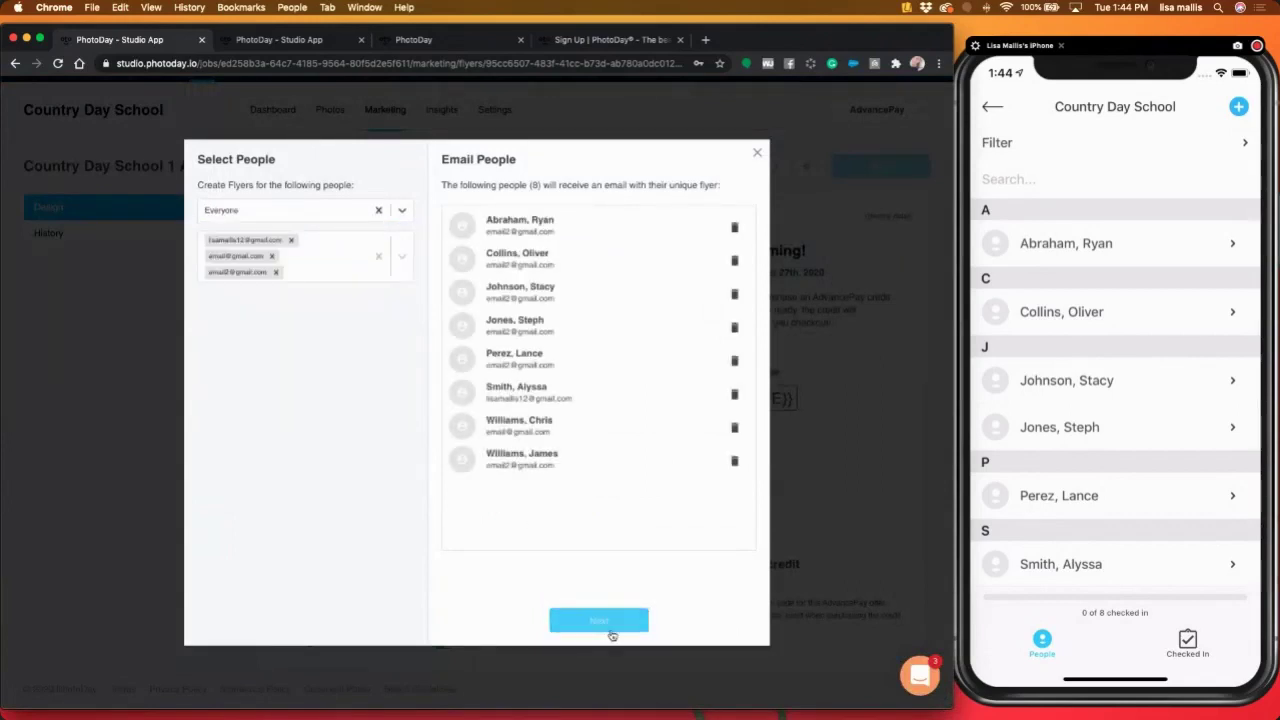
click(611, 631)
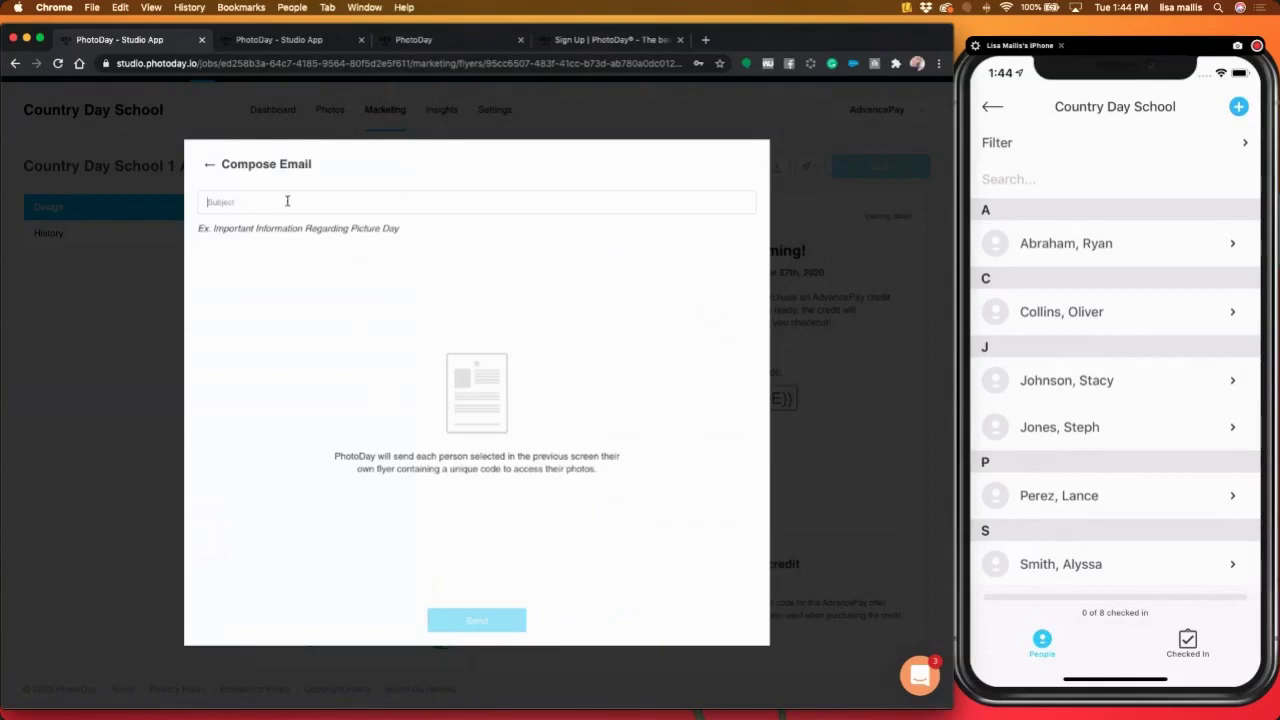
- Send the flyer email with the subject "Picture day is coming! READ THIS!"
text(Picture d)
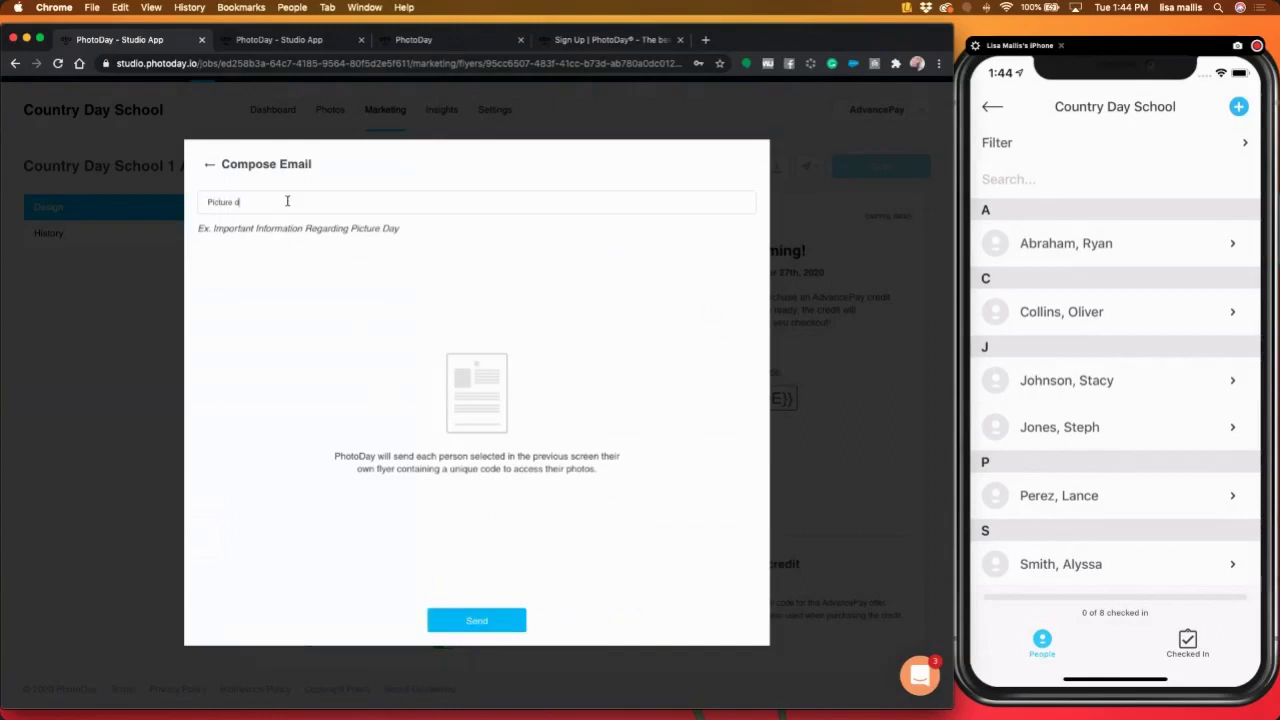
text(ay is coming! READ THIS!)
click(476, 621)
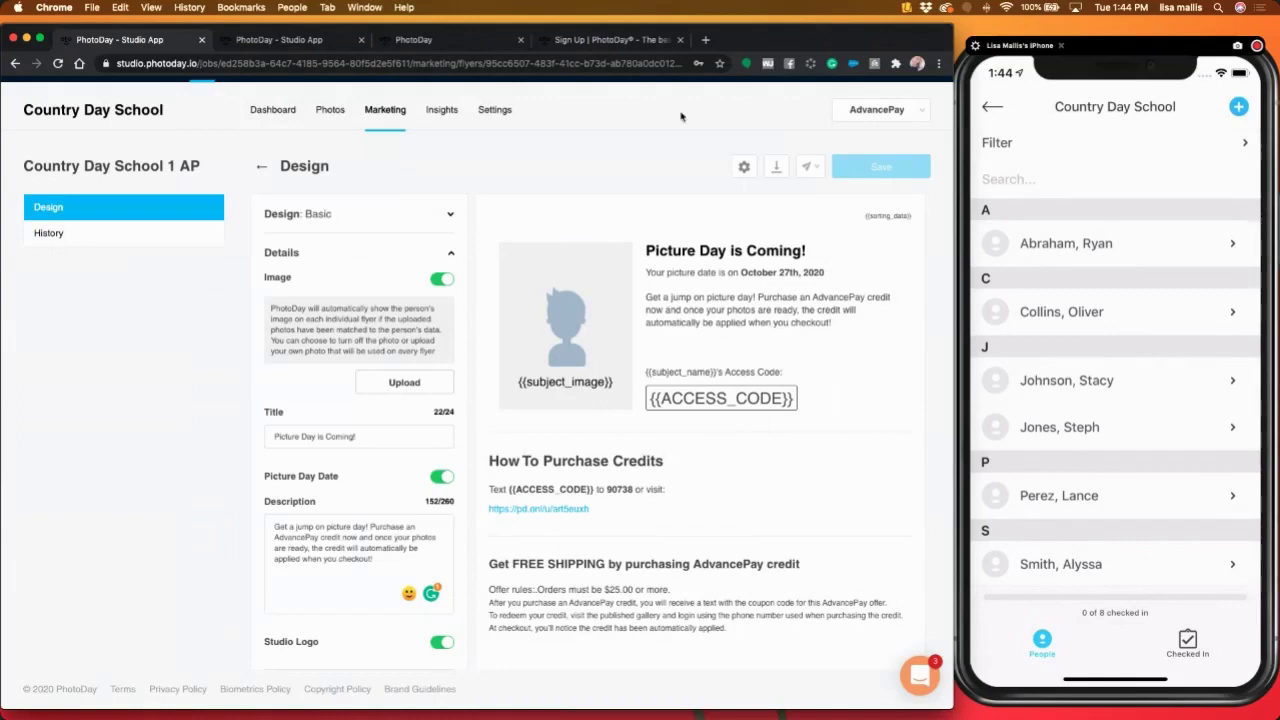
- Review the job's sales insights, including the summary figures and the sales details table
click(330, 110)
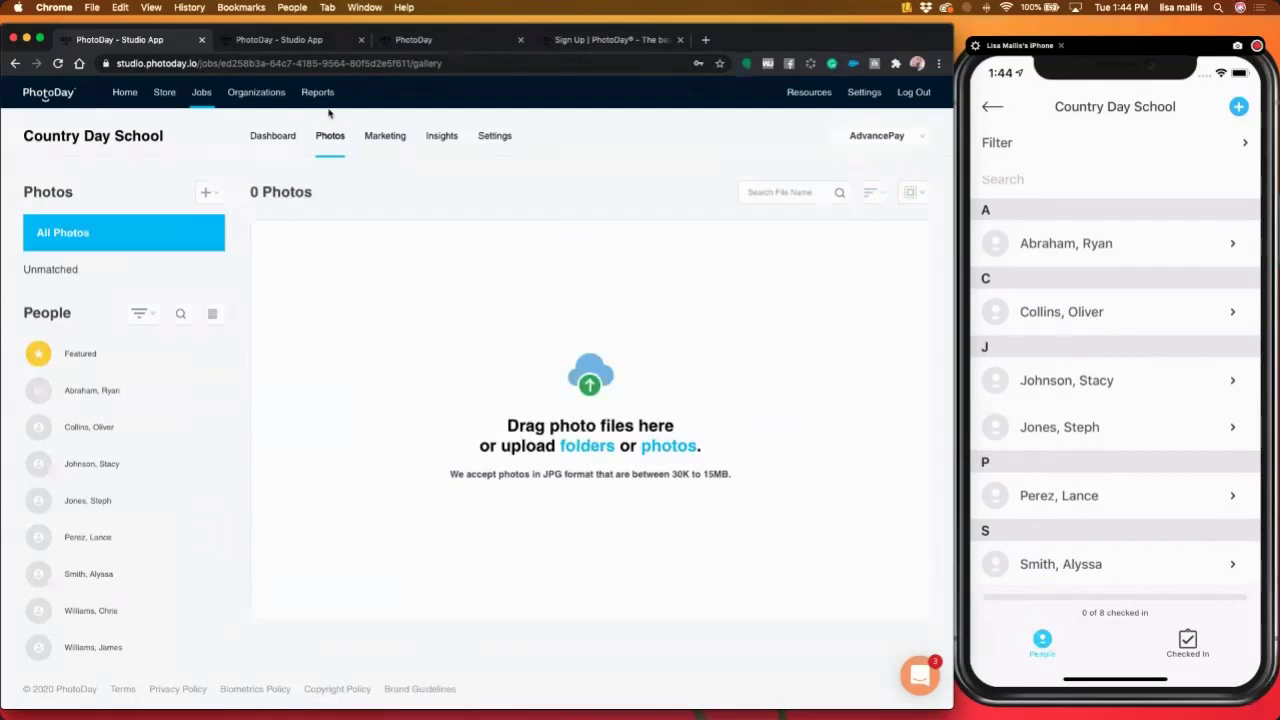
click(442, 138)
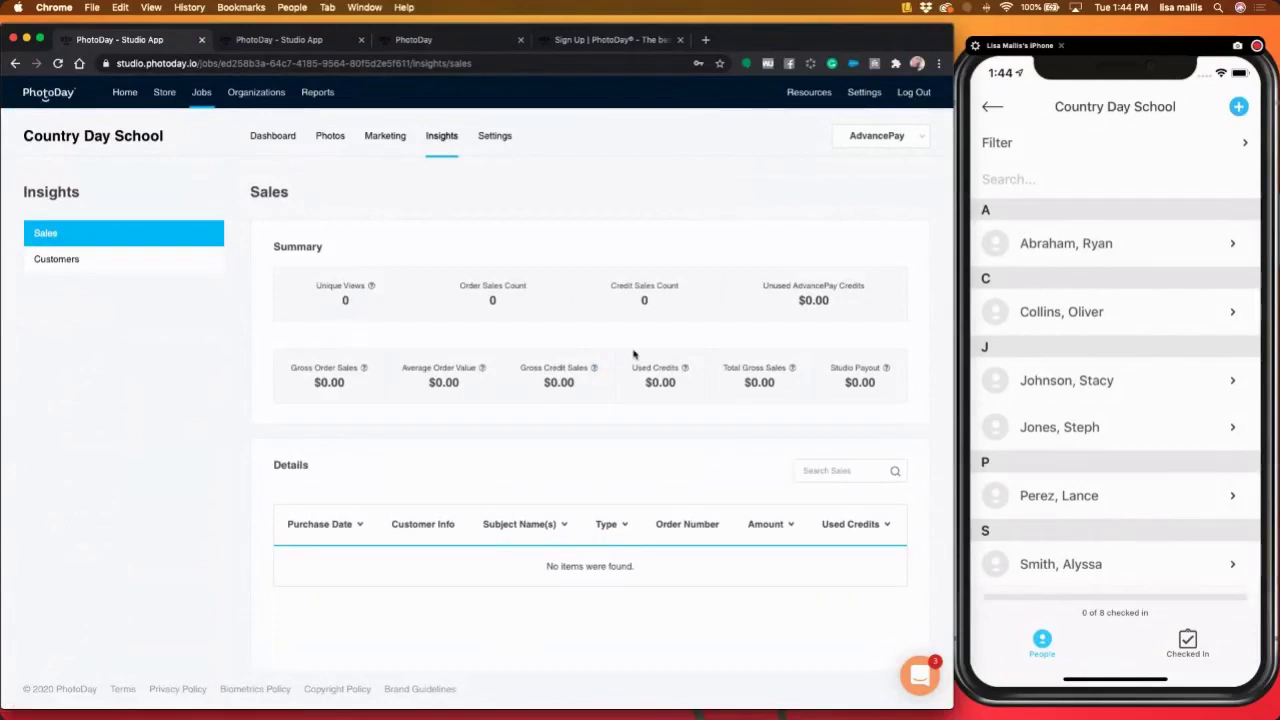
scroll(409, 480, down, 3)
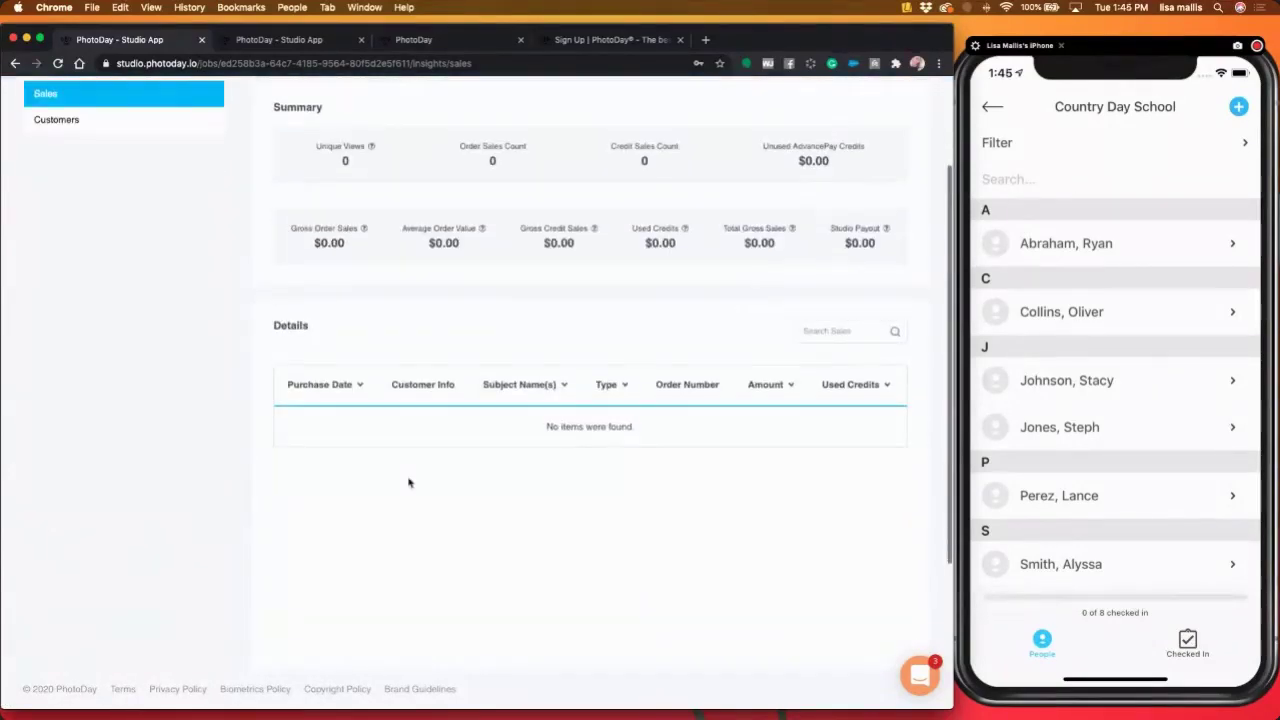
scroll(612, 430, up, 3)
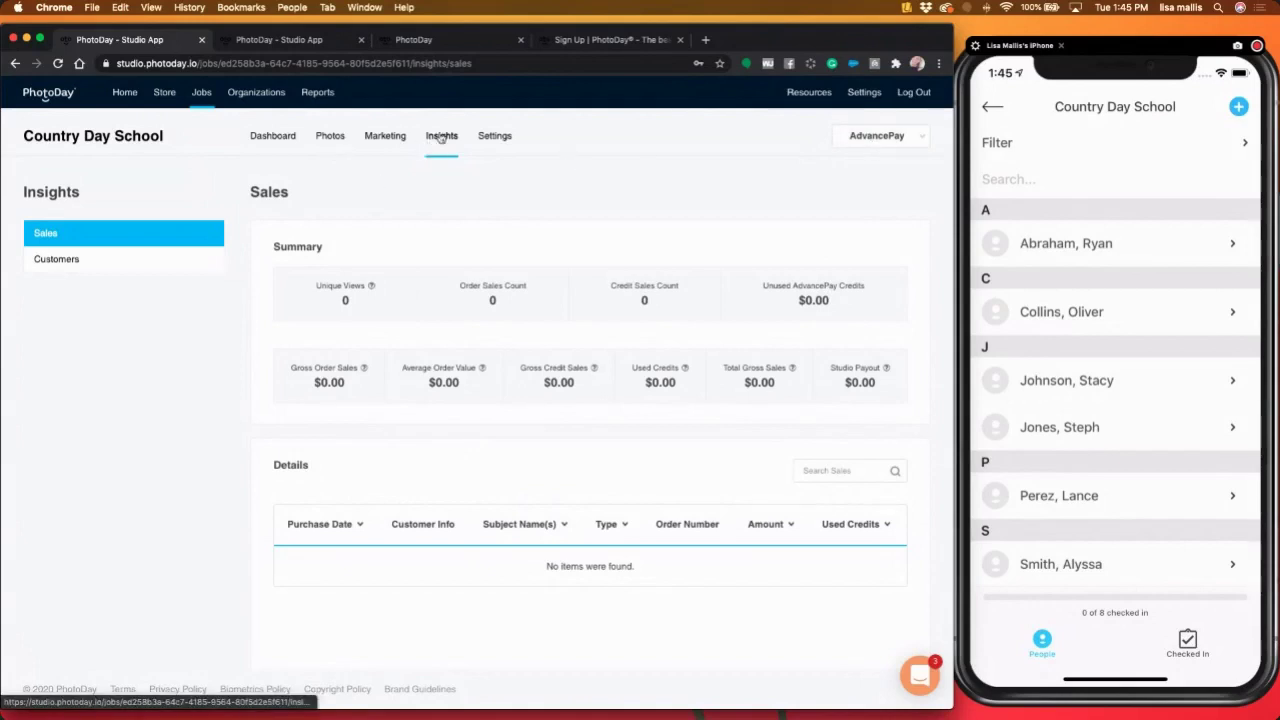
- Return to the job's photos and capture reference photos for the listed students on the phone, checking the last student's data card
click(318, 141)
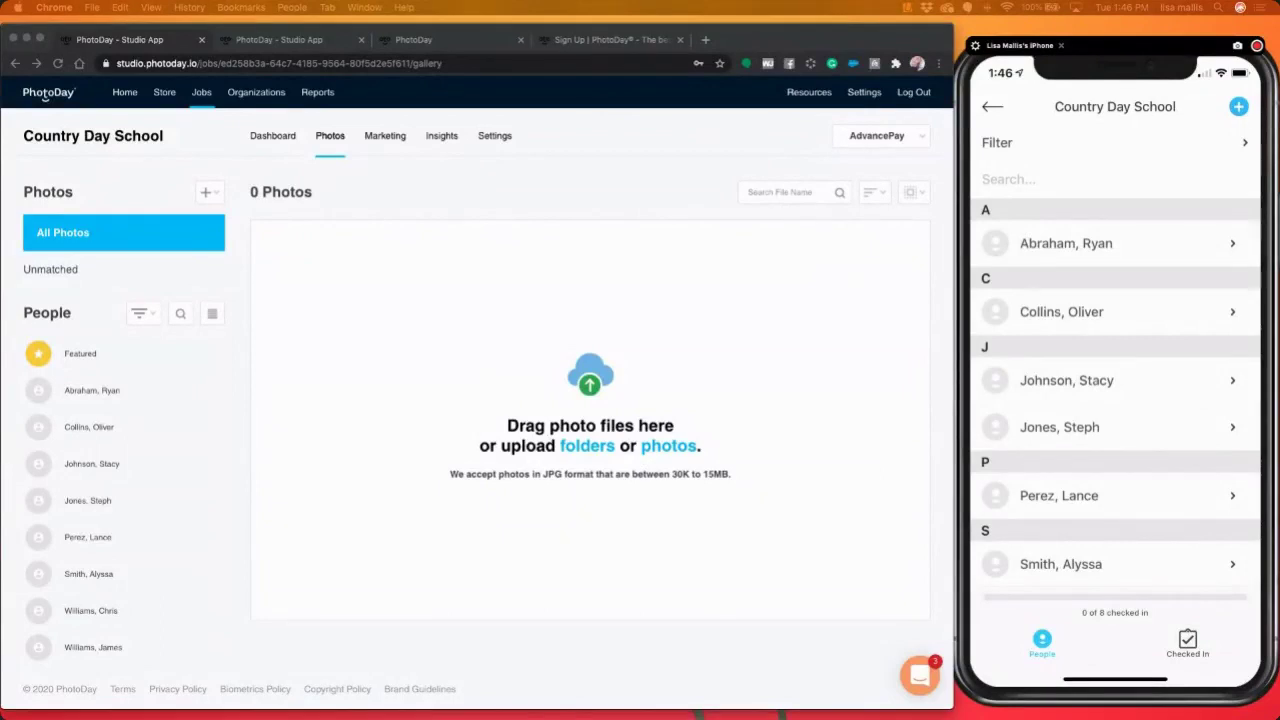
scroll(1115, 400, down, 3)
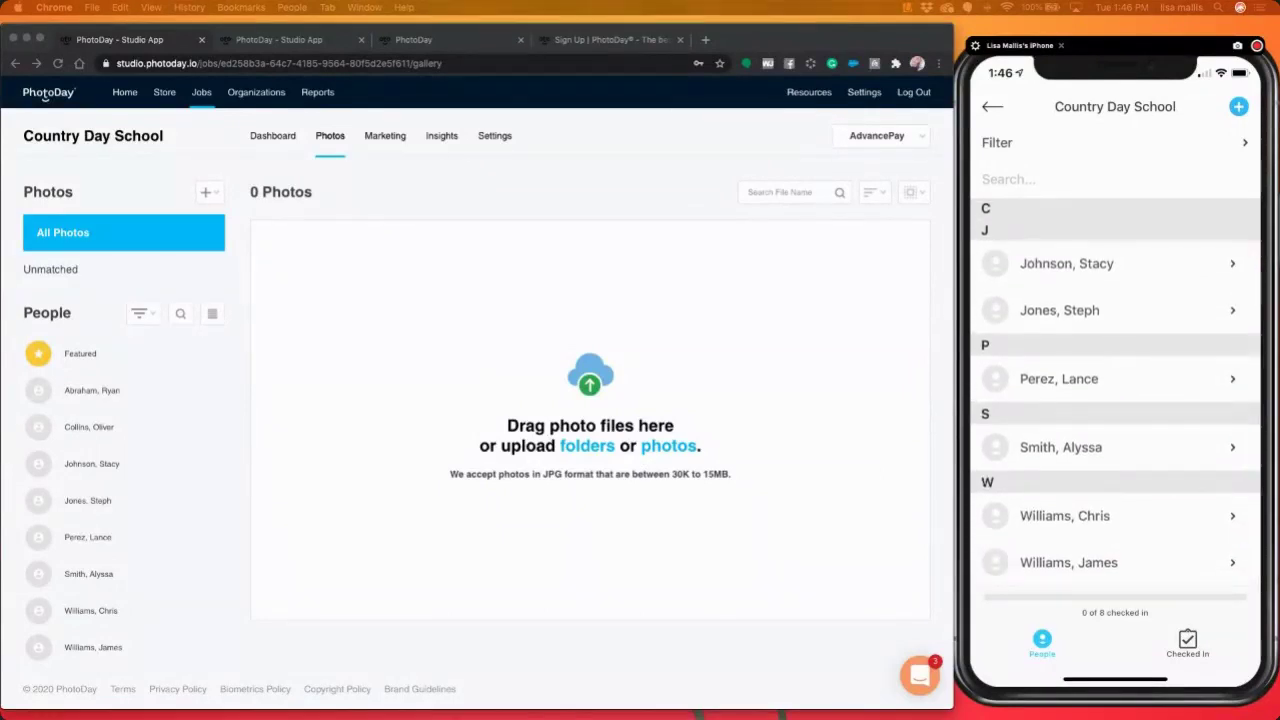
click(1060, 447)
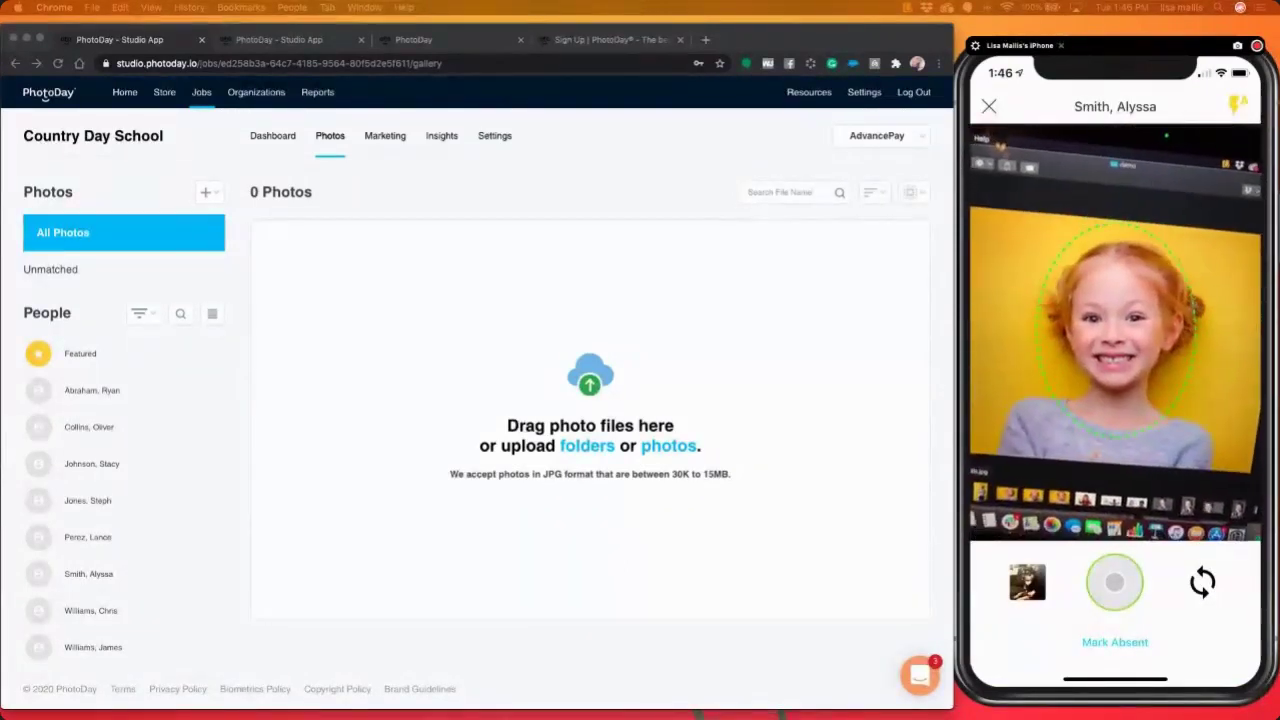
click(1115, 106)
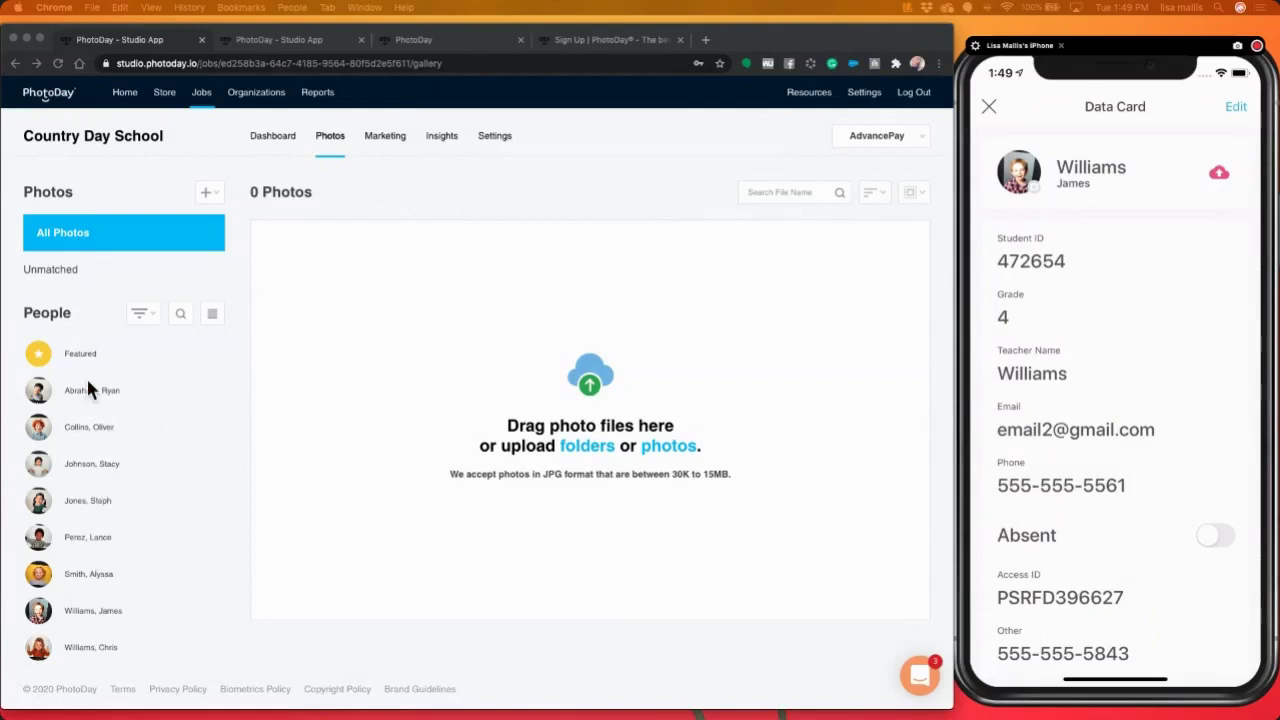
- Open the people data table to check the reference photos and view the available export formats
click(211, 315)
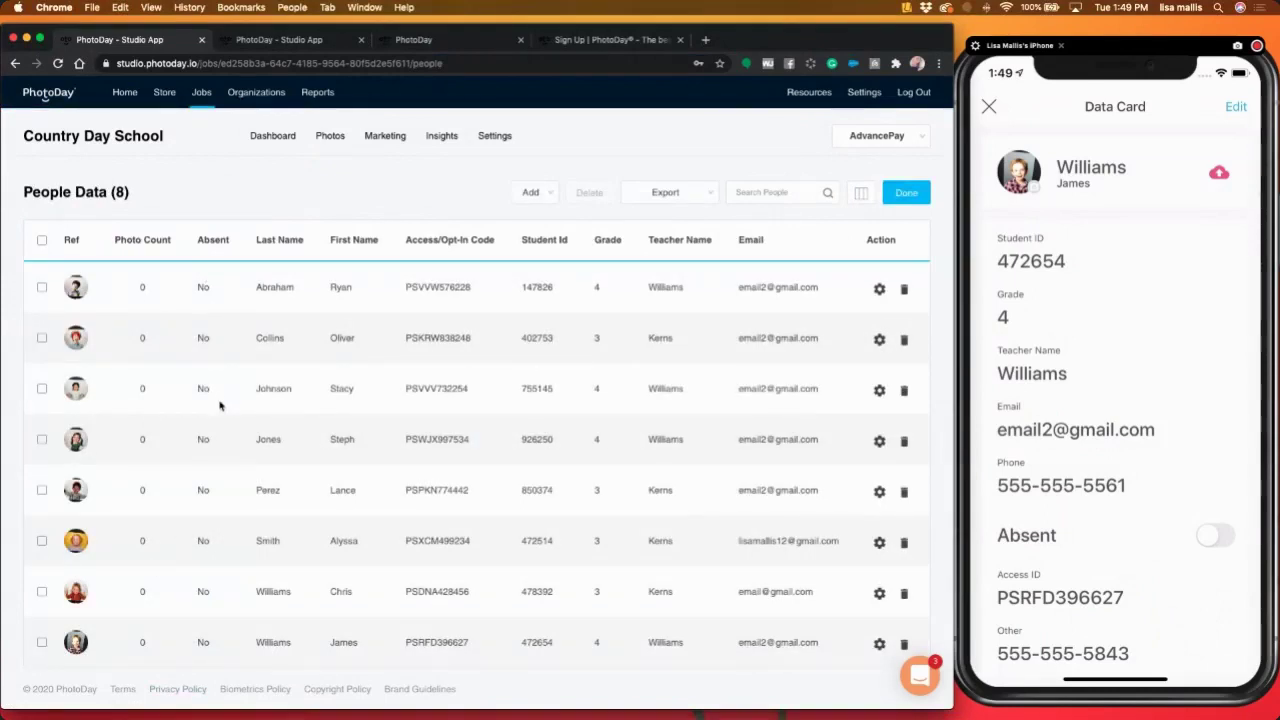
click(691, 195)
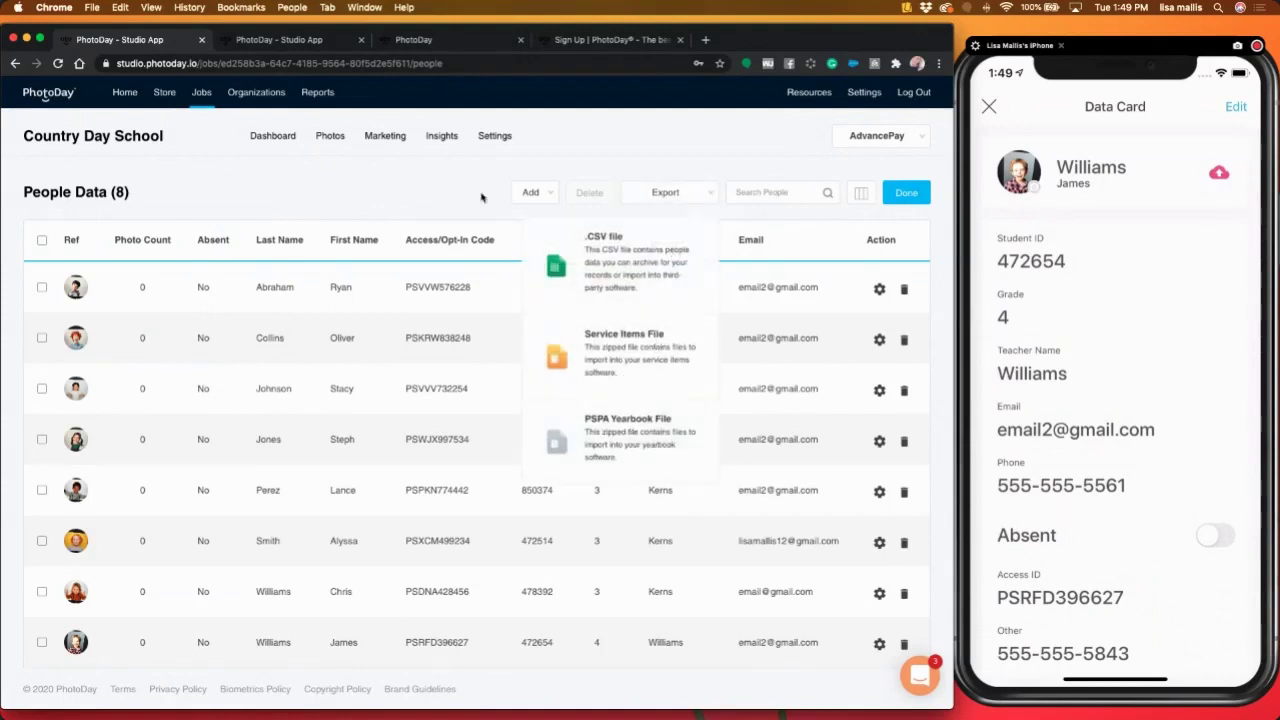
- Upload the demo folder to the job's photos and dismiss the upload status
click(328, 136)
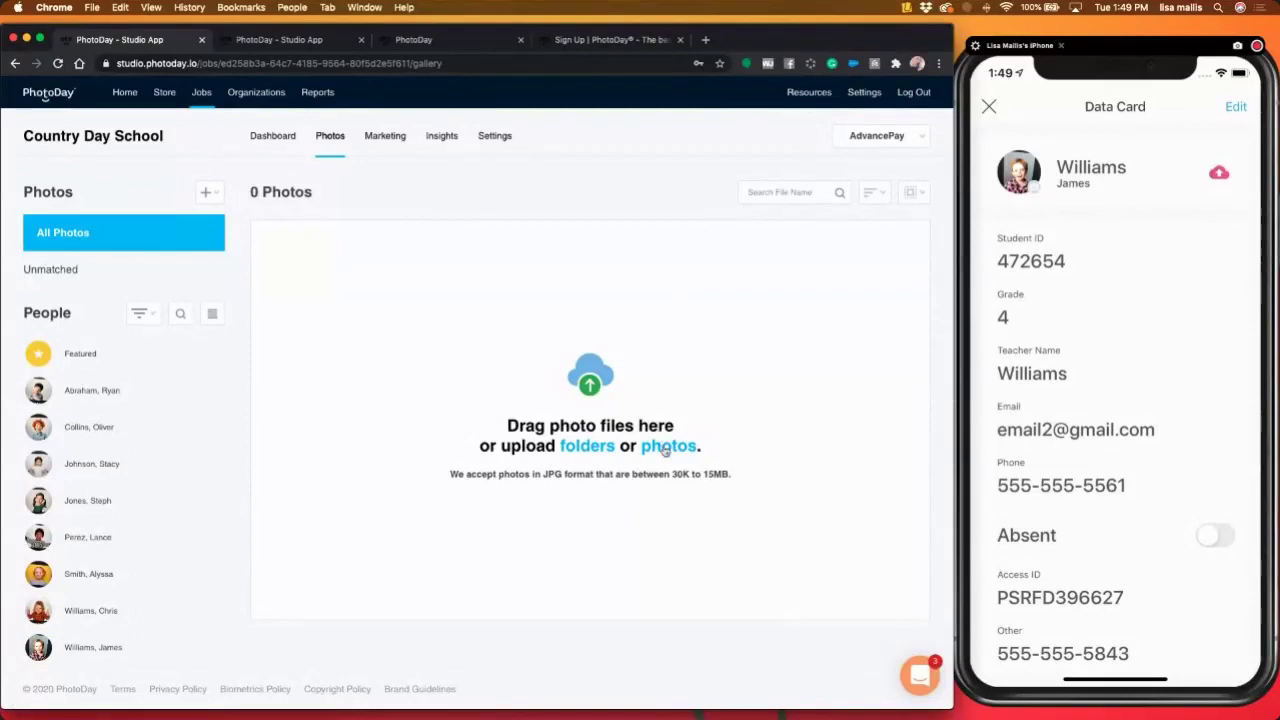
click(588, 450)
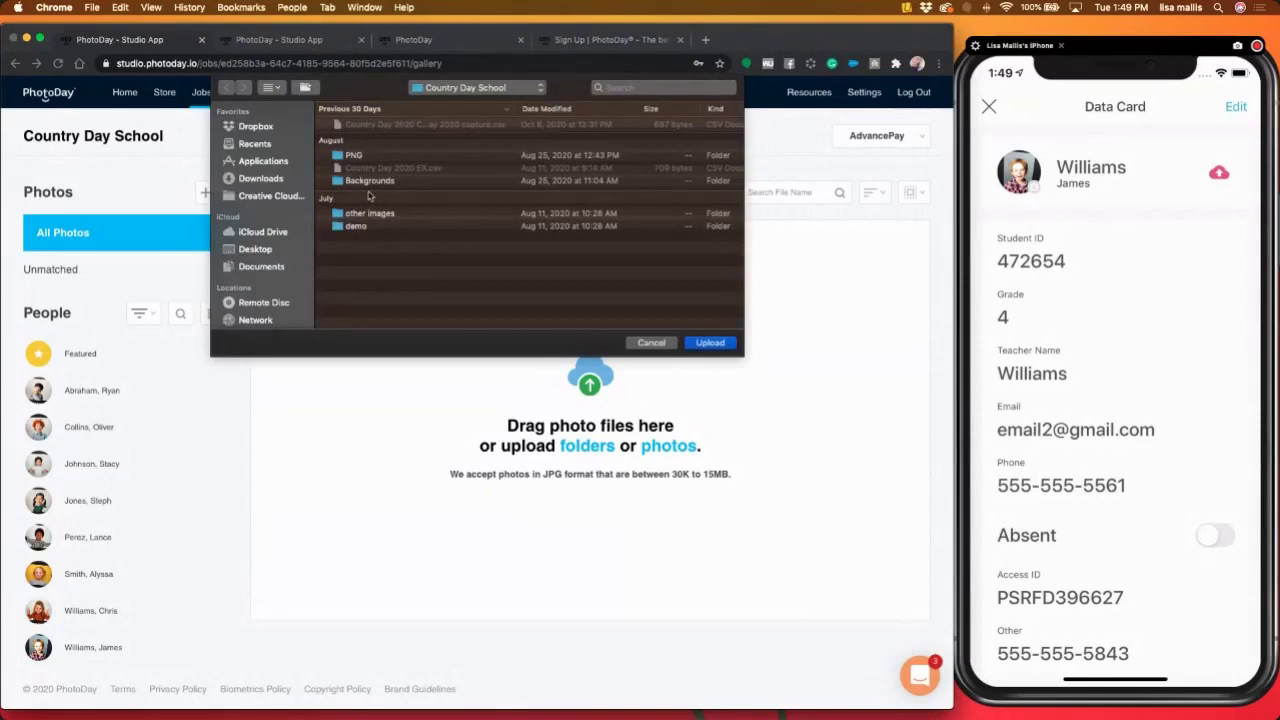
click(355, 227)
click(708, 342)
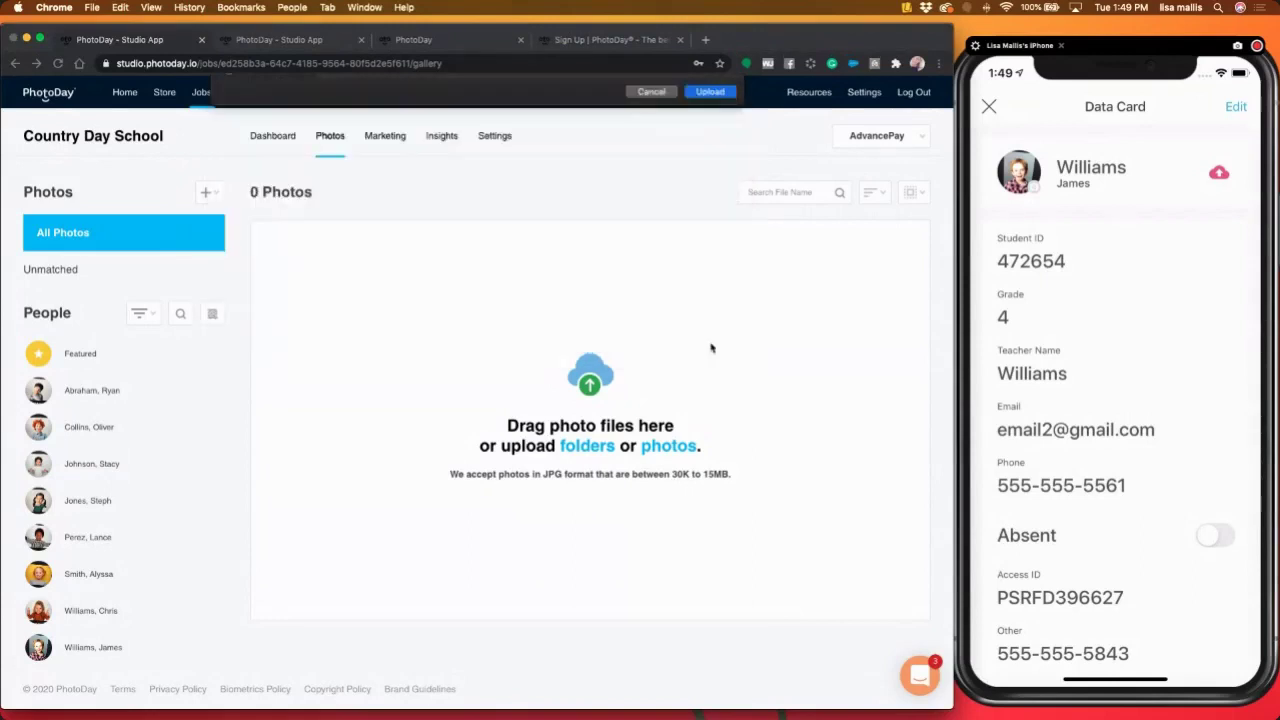
click(590, 152)
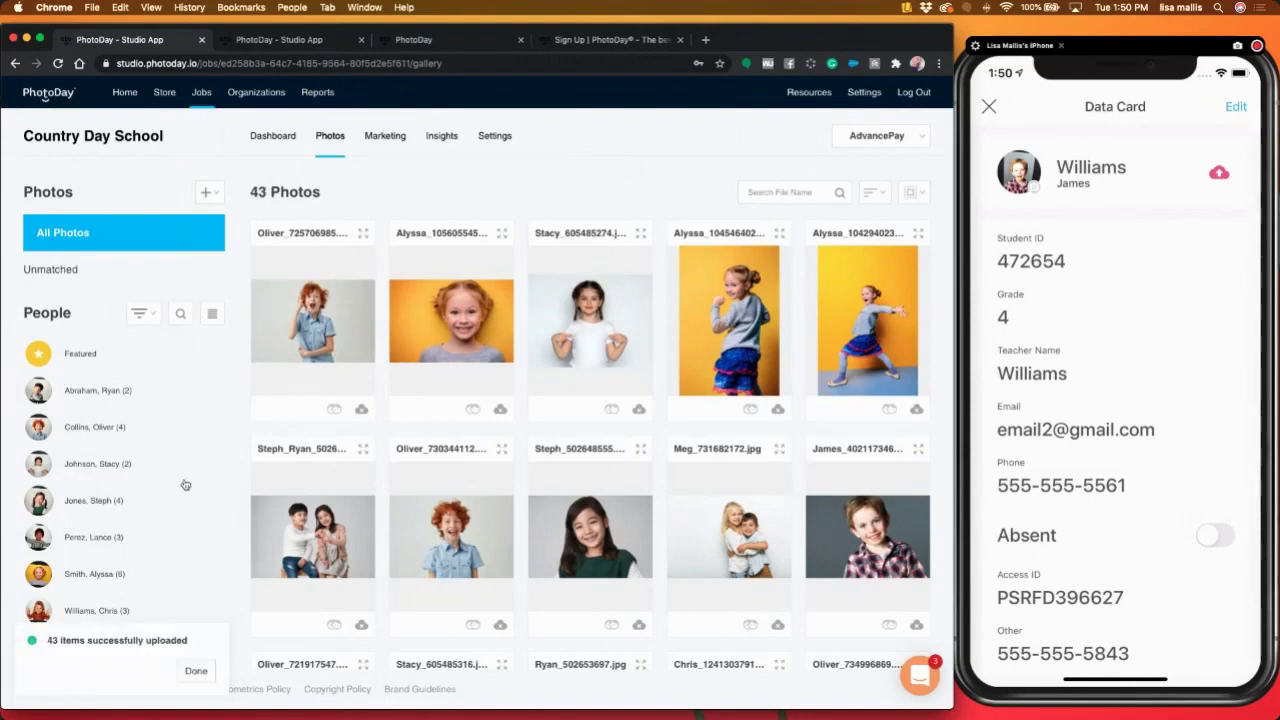
click(207, 673)
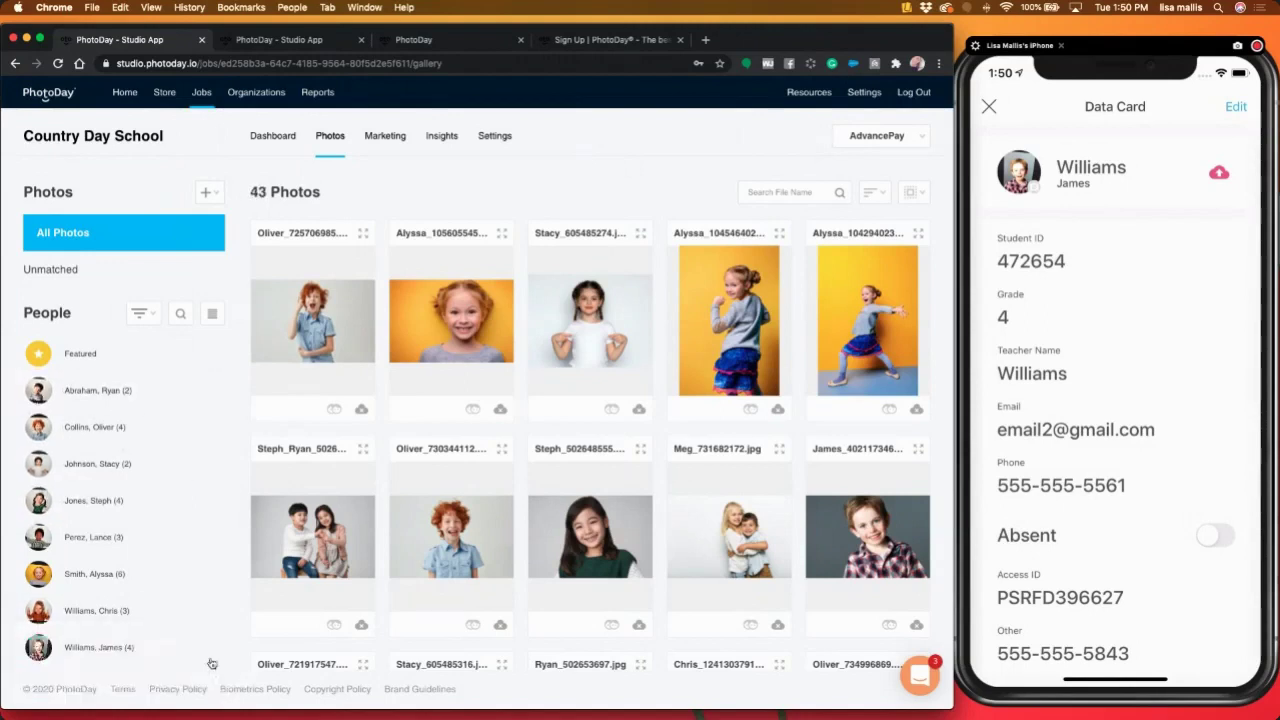
- Review the photos matched to the first three people in the list, and examine the unmatched photos
click(101, 400)
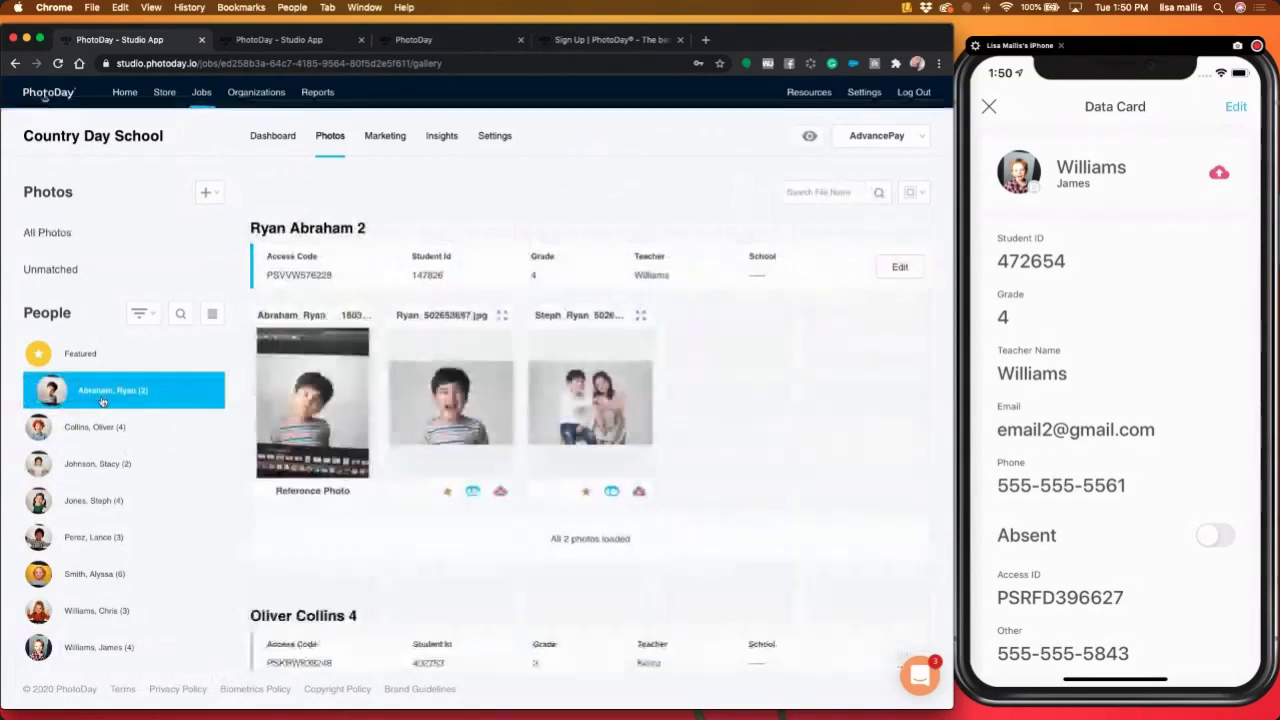
click(101, 430)
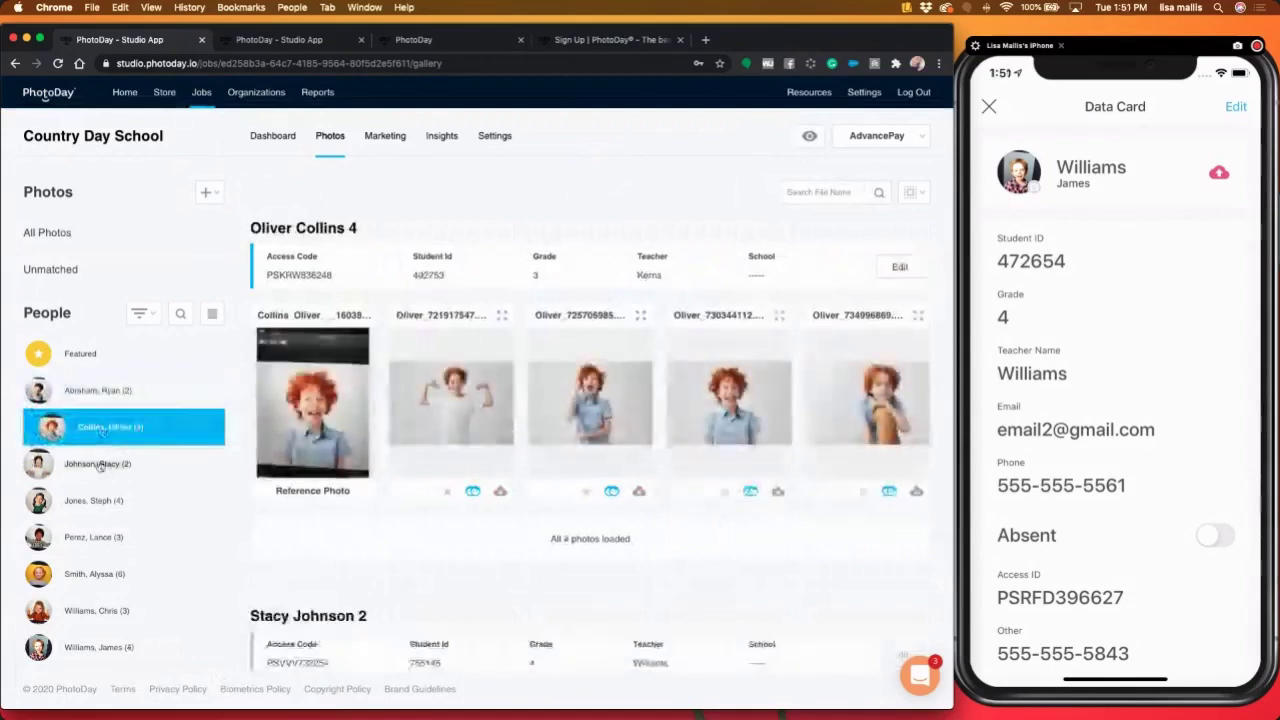
click(99, 465)
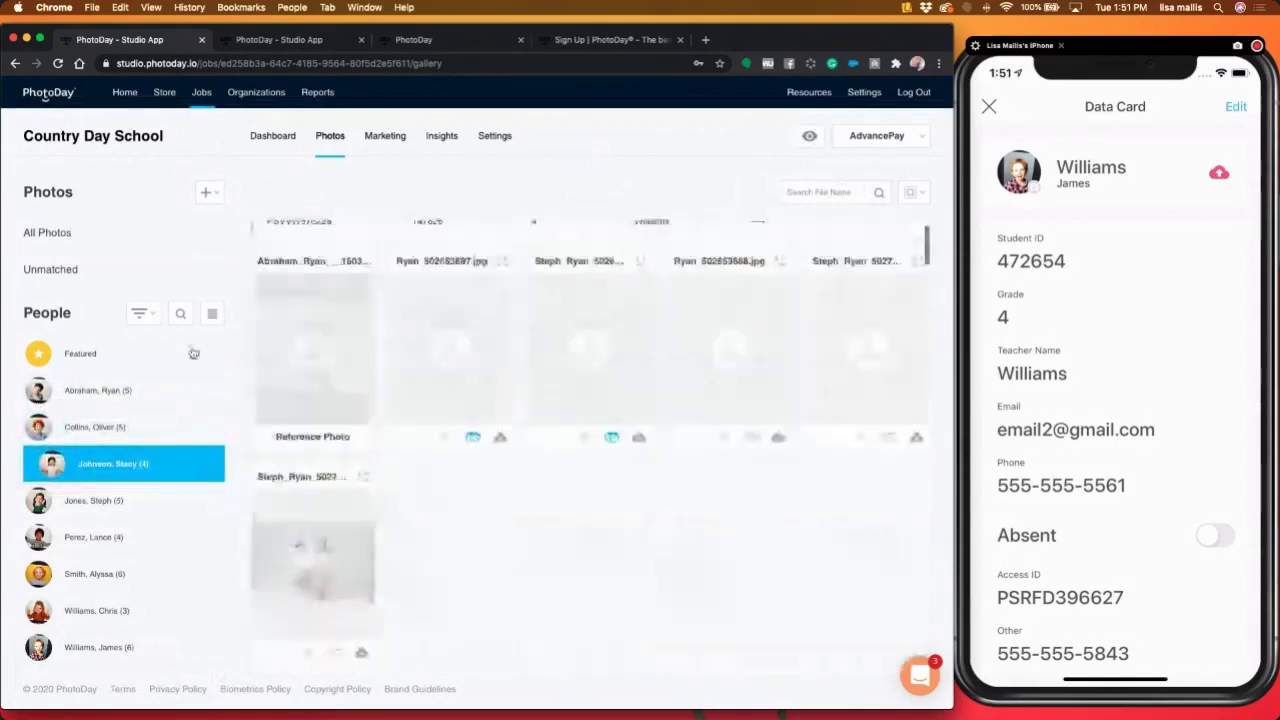
click(52, 270)
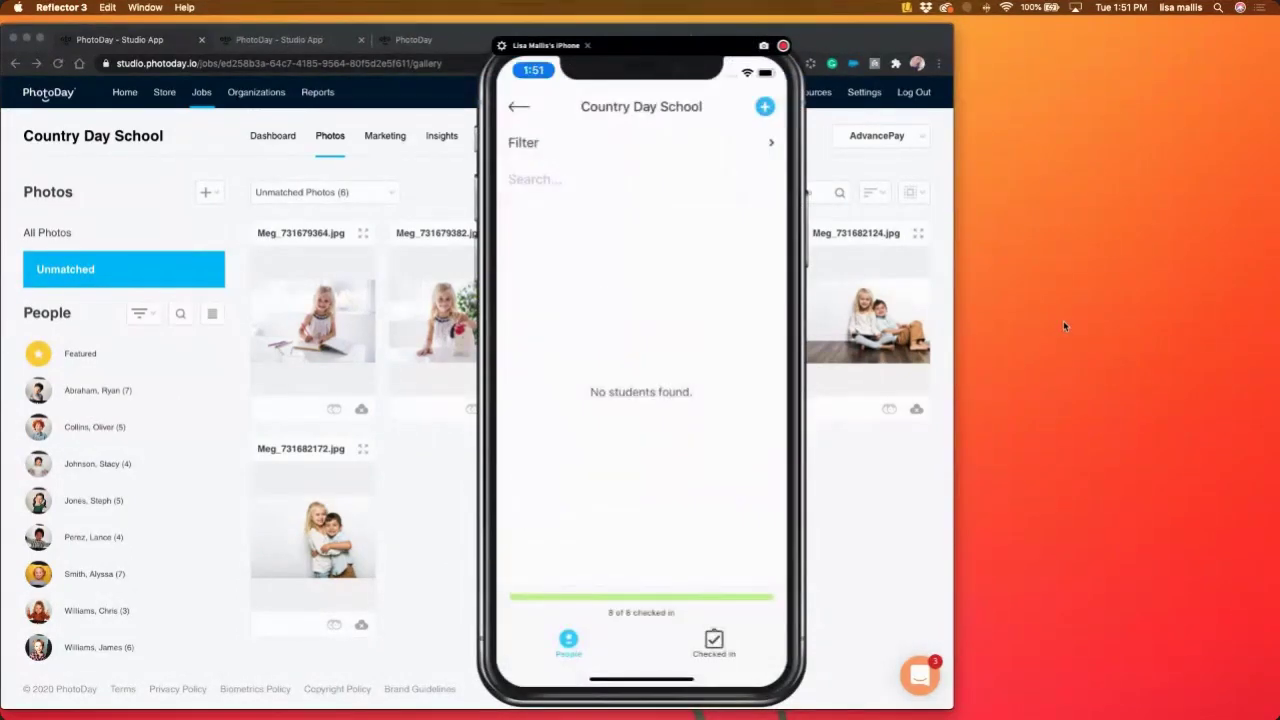
- Place the phone window beside the browser and capture the new student's reference photo from the enlarged Meg_731679364.jpg
drag(613, 48, 1087, 49)
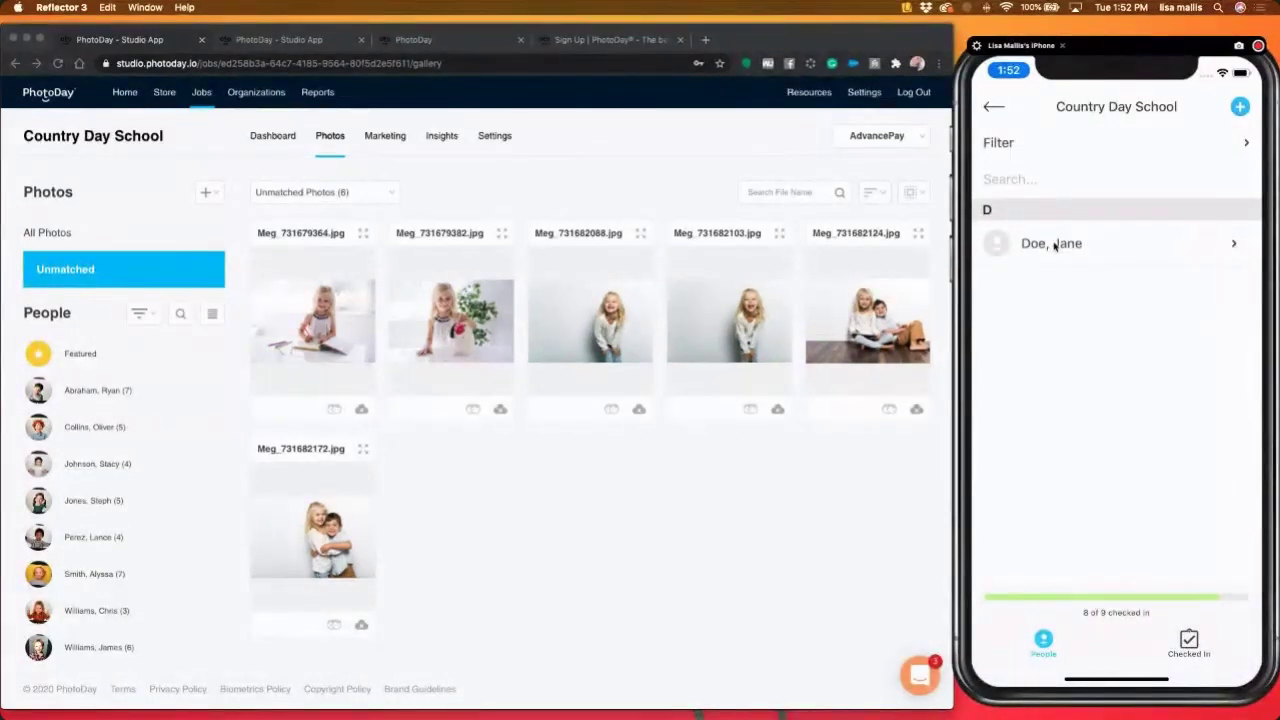
click(368, 237)
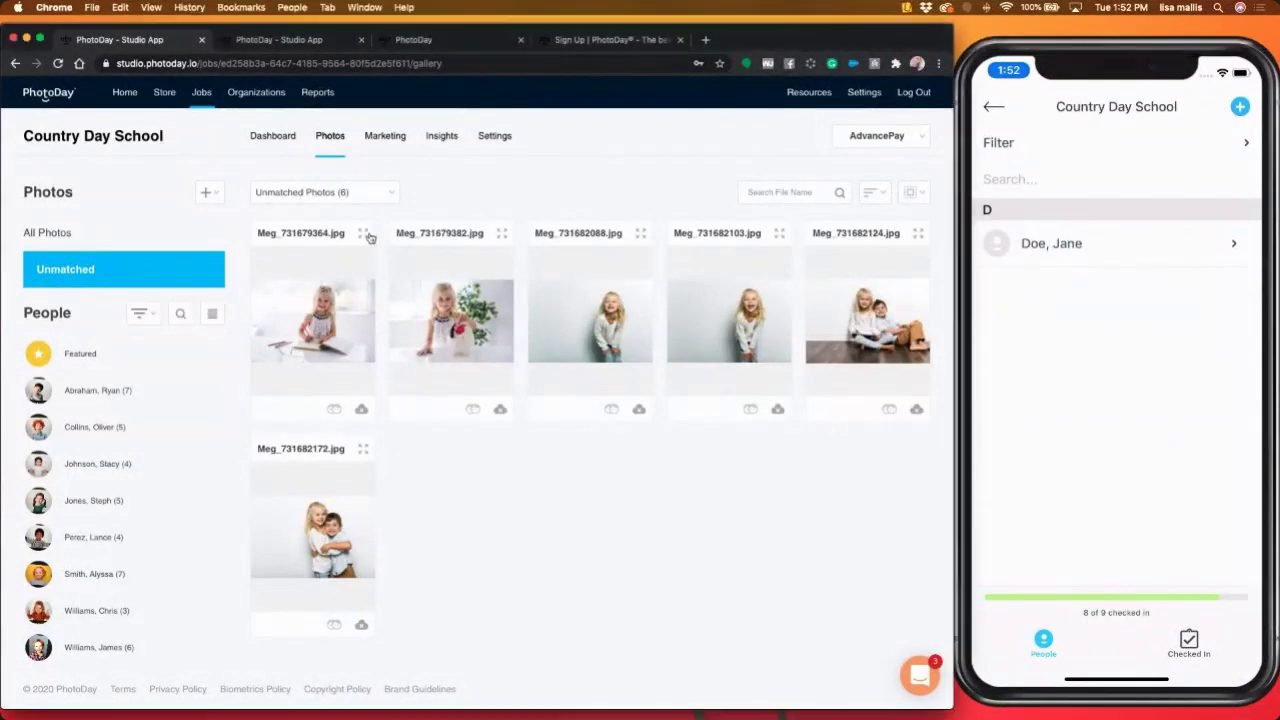
click(366, 237)
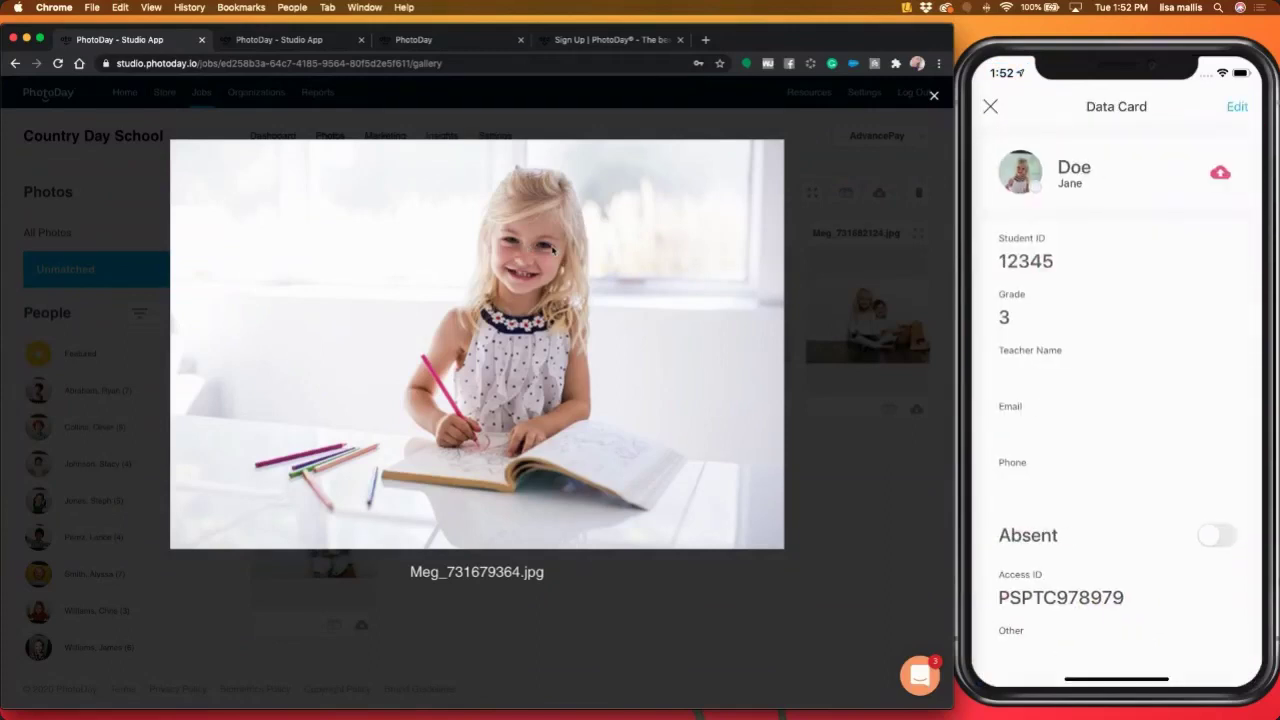
click(870, 486)
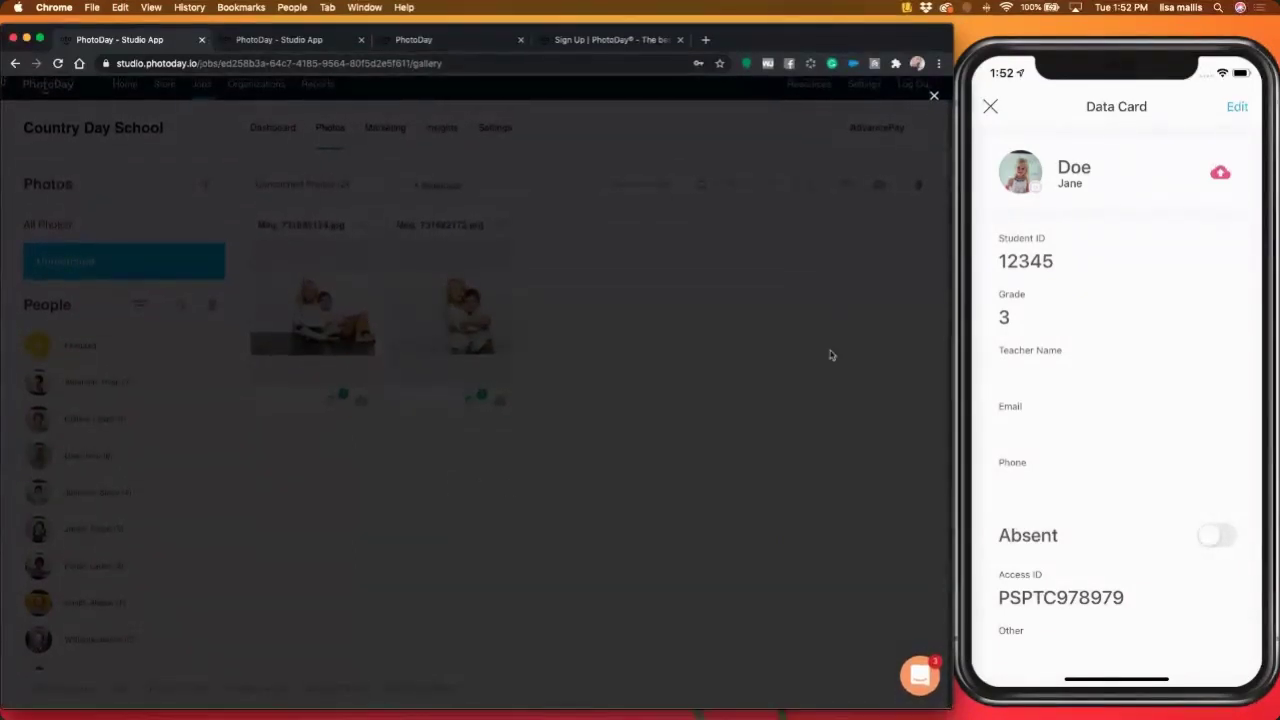
click(937, 96)
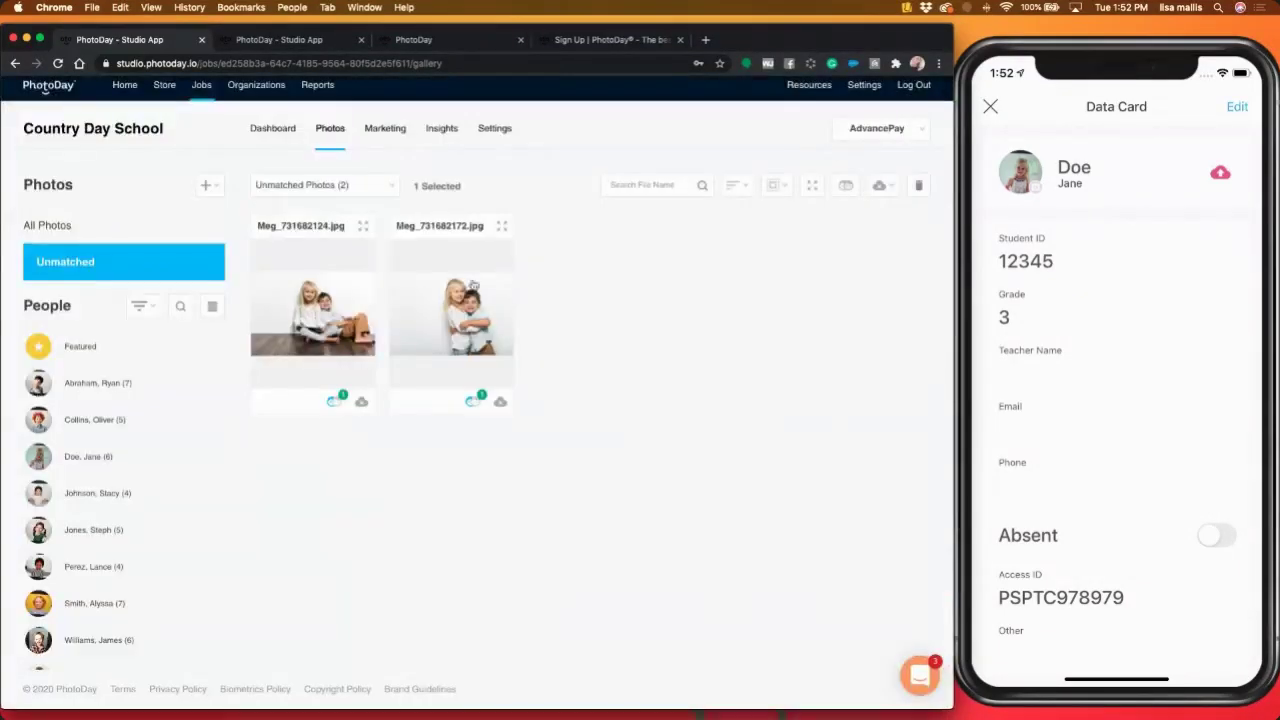
- Check the new student's matched photos and the person tagged in the unmatched photo Meg_731682124.jpg
click(87, 457)
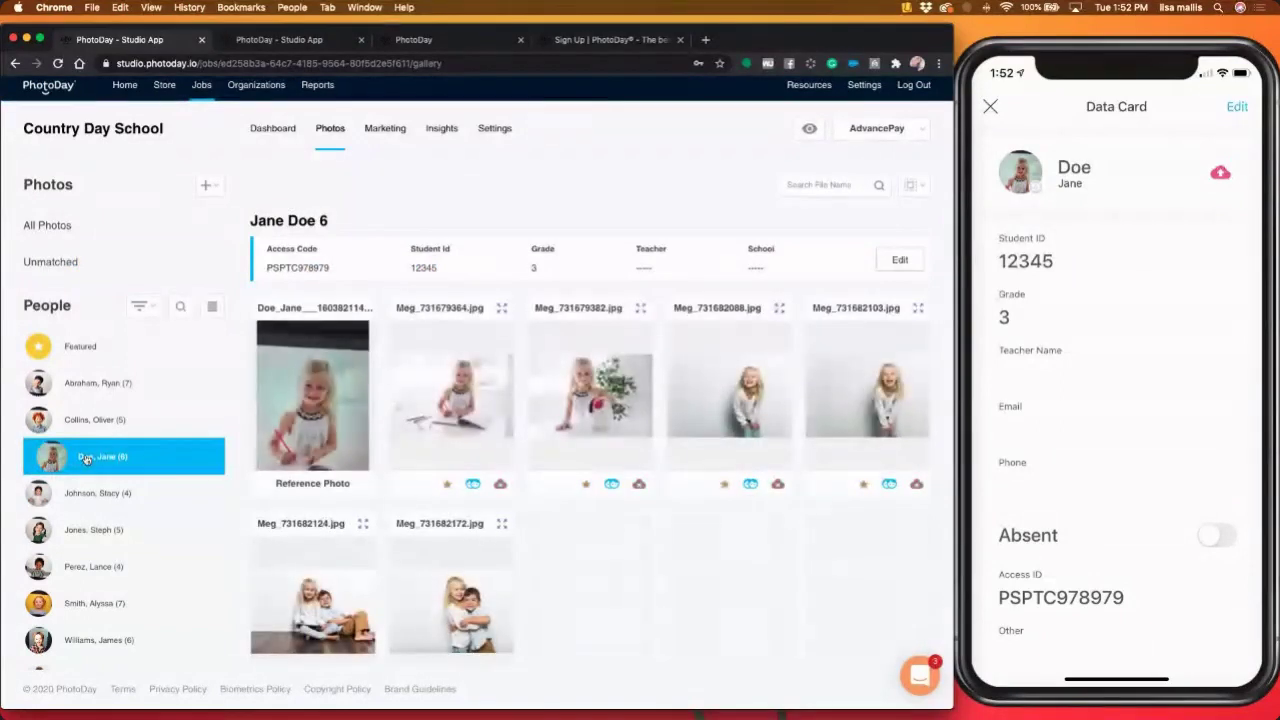
click(79, 263)
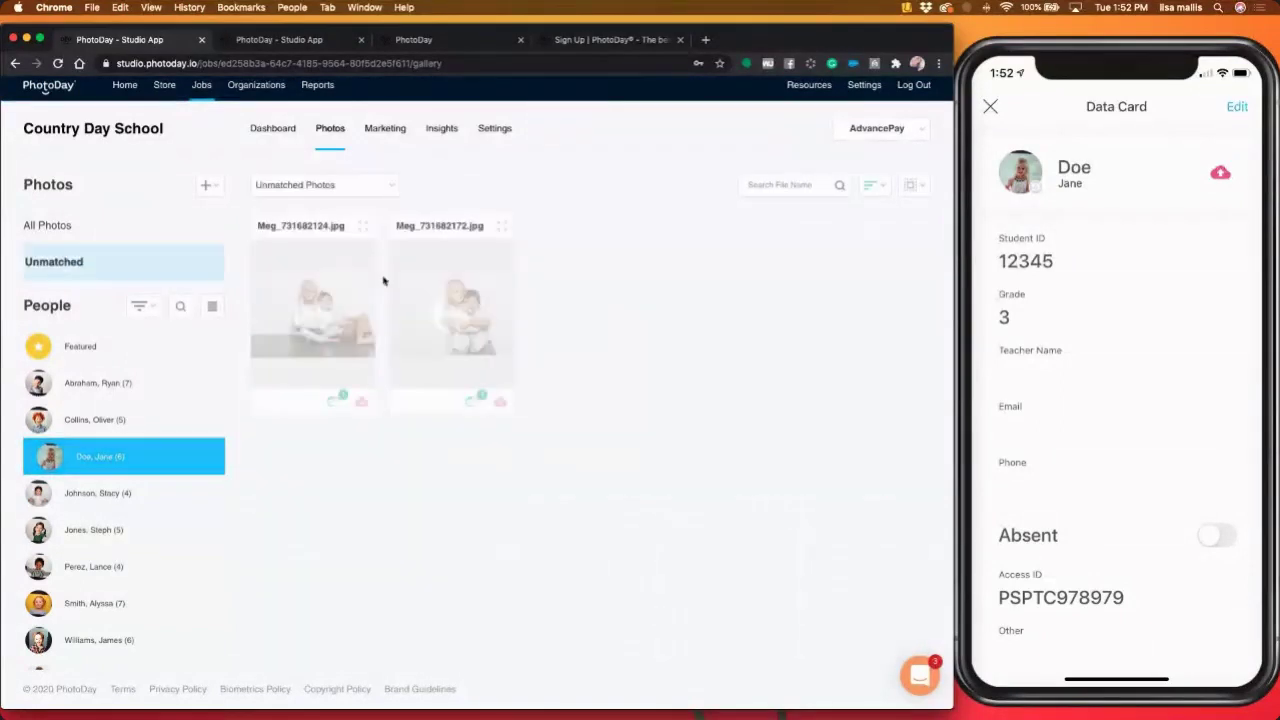
click(333, 401)
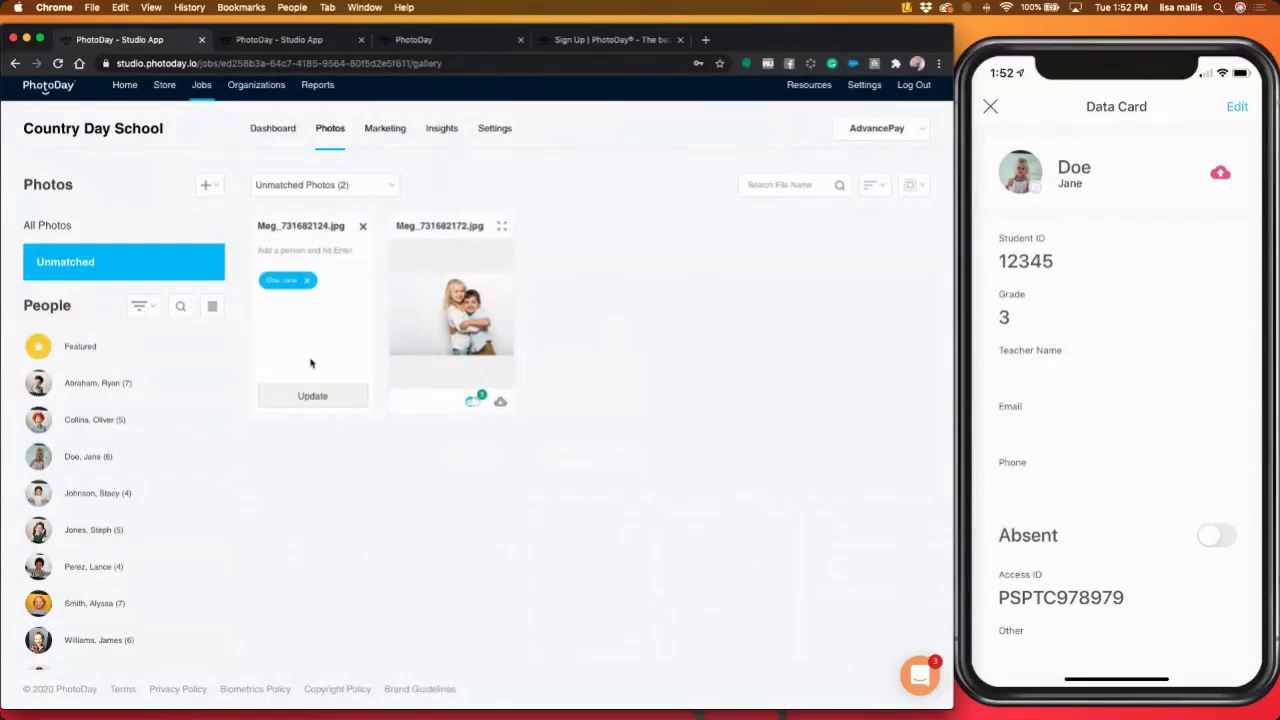
click(363, 228)
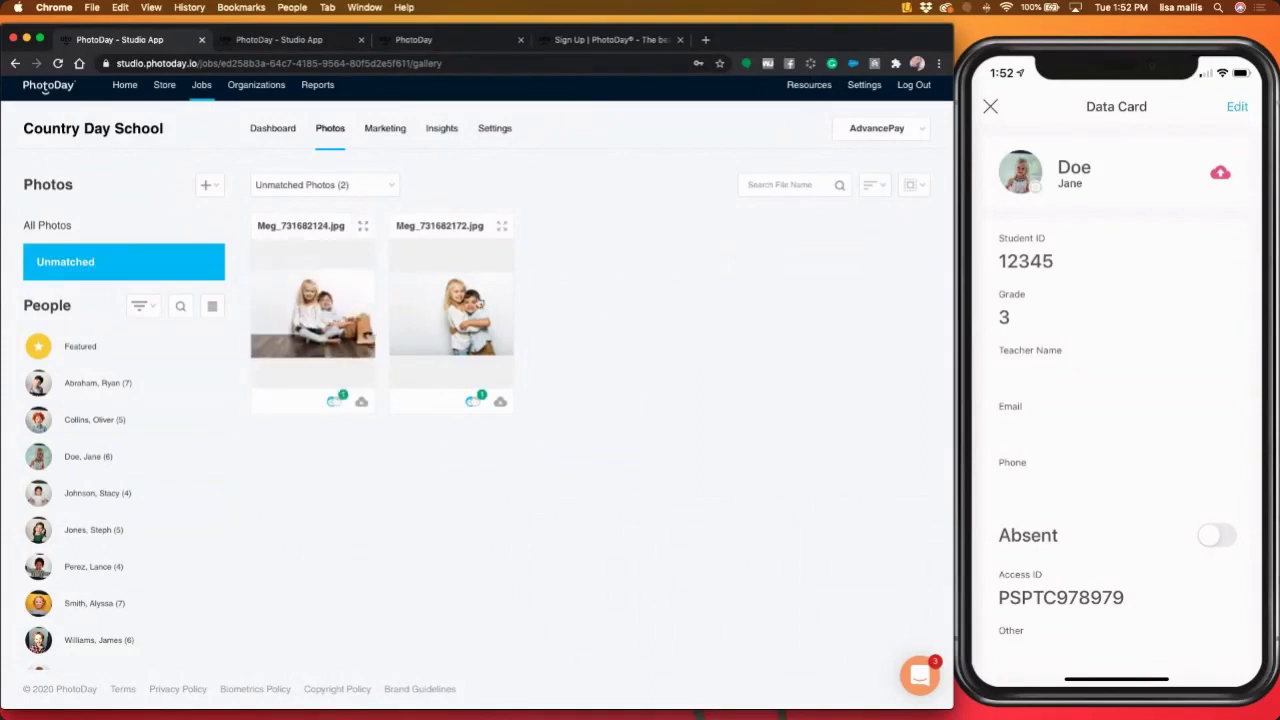
- Inspect the detected faces and matching choices for the unmatched photo Meg_731682124.jpg, and close the matching dialog
click(338, 261)
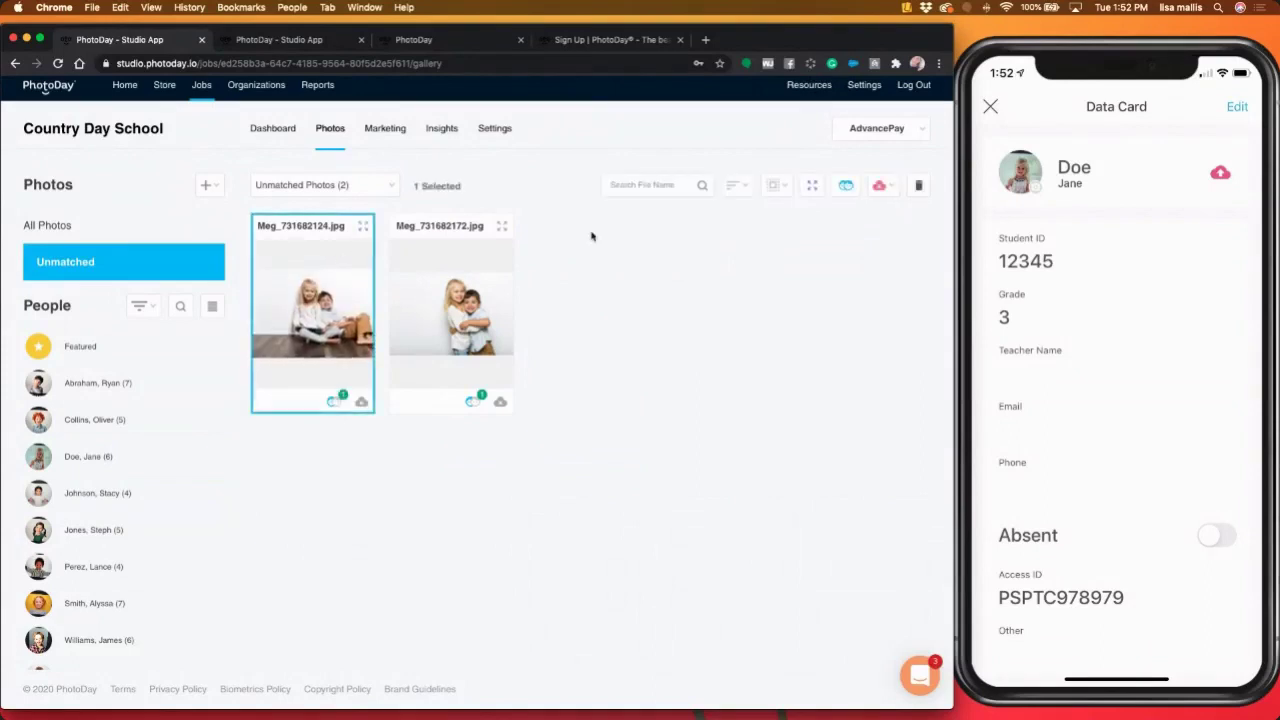
click(845, 186)
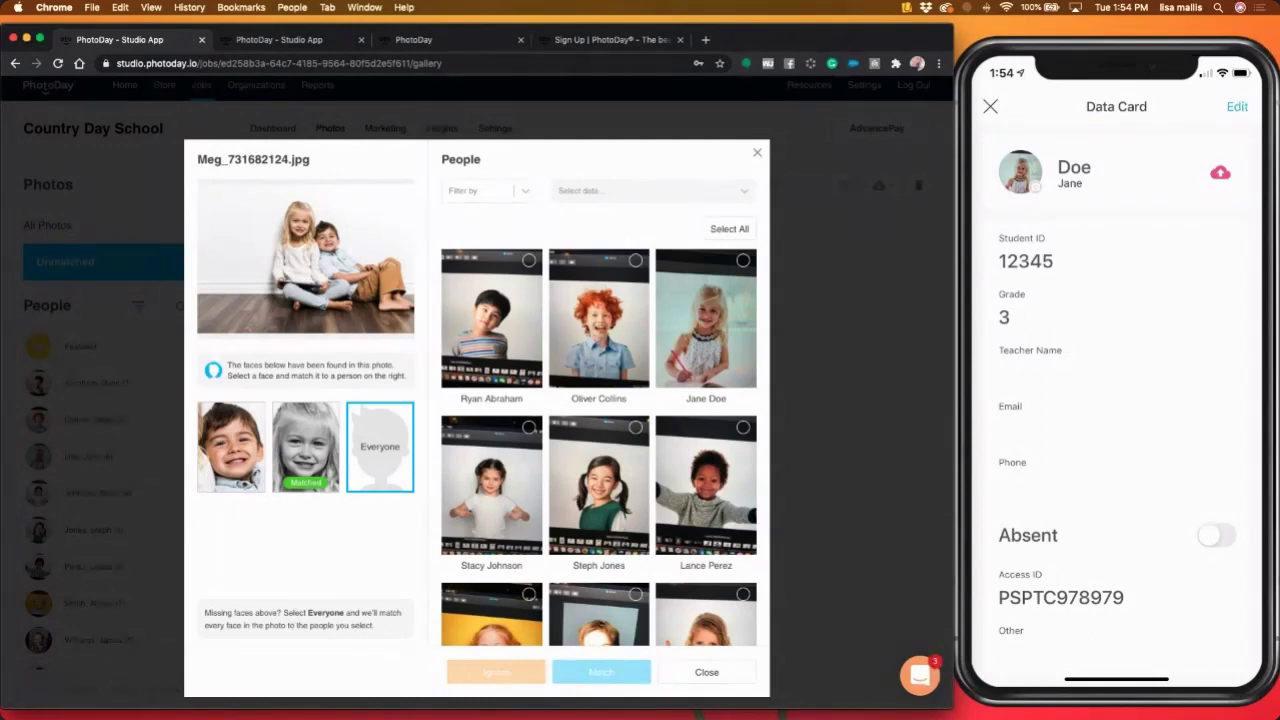
click(757, 155)
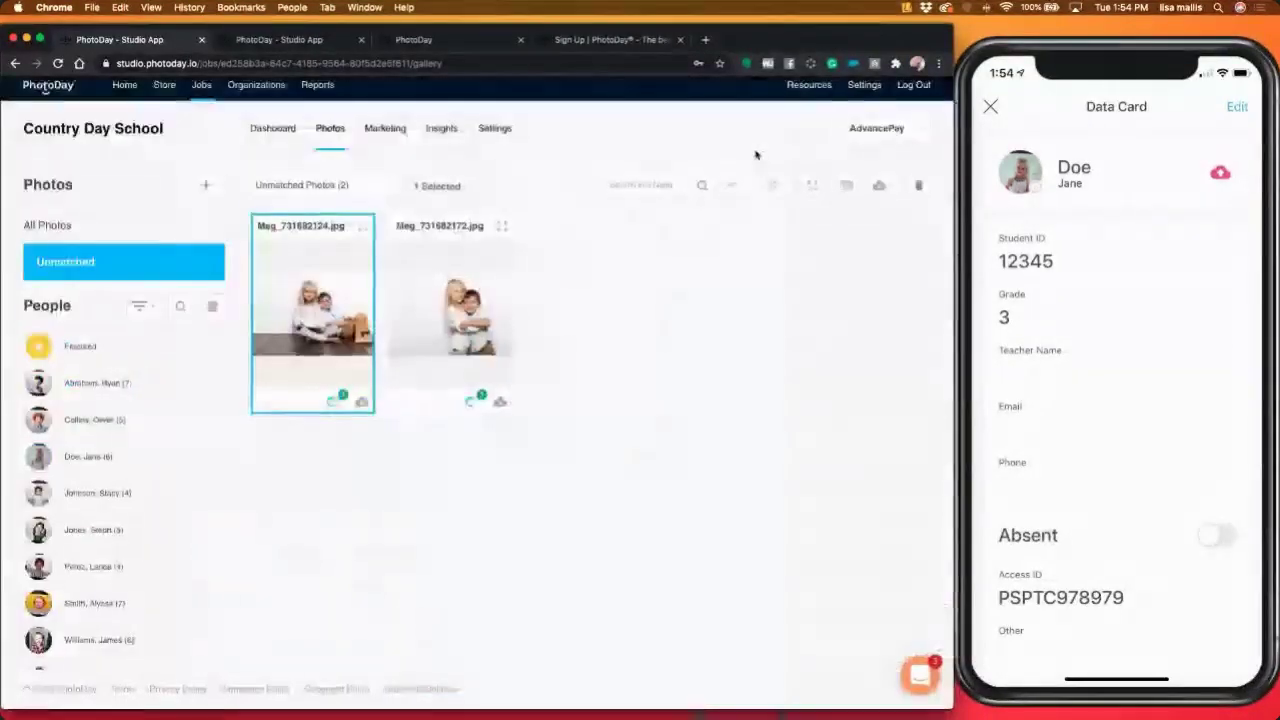
- Review the individual and group photos matched to the first and fifth people in the list
click(87, 385)
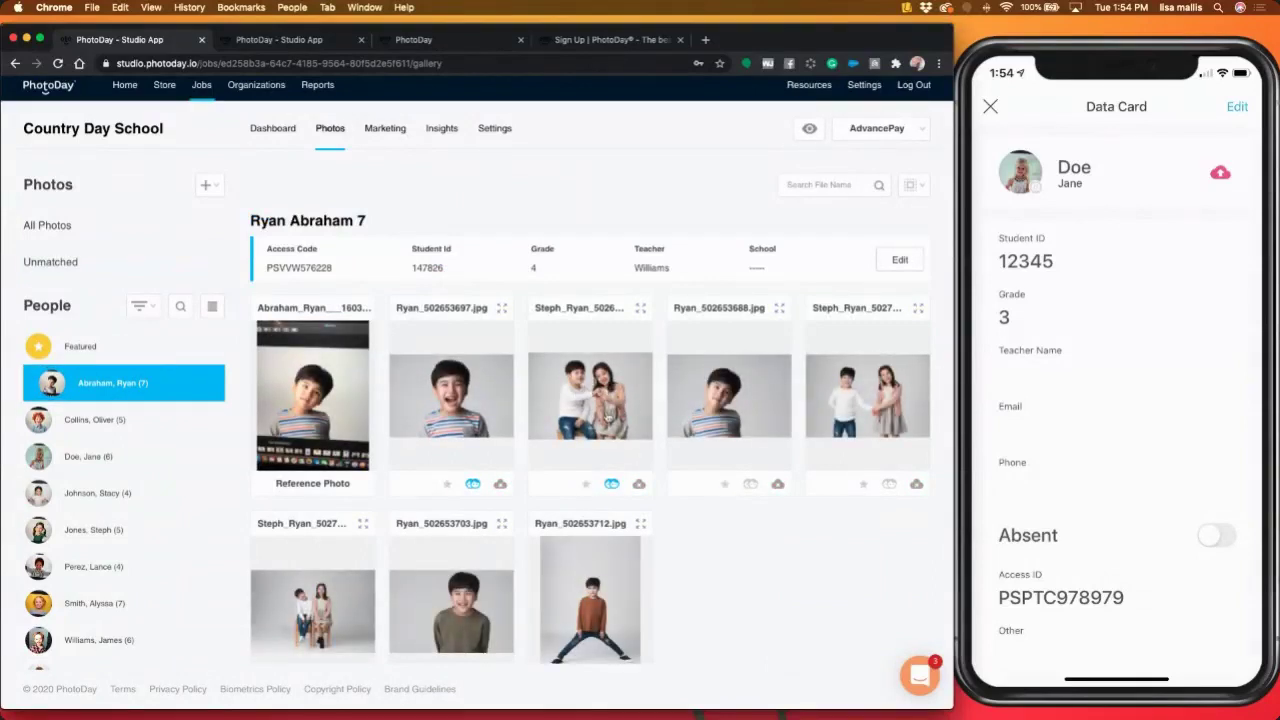
scroll(594, 432, down, 1)
scroll(92, 450, down, 1)
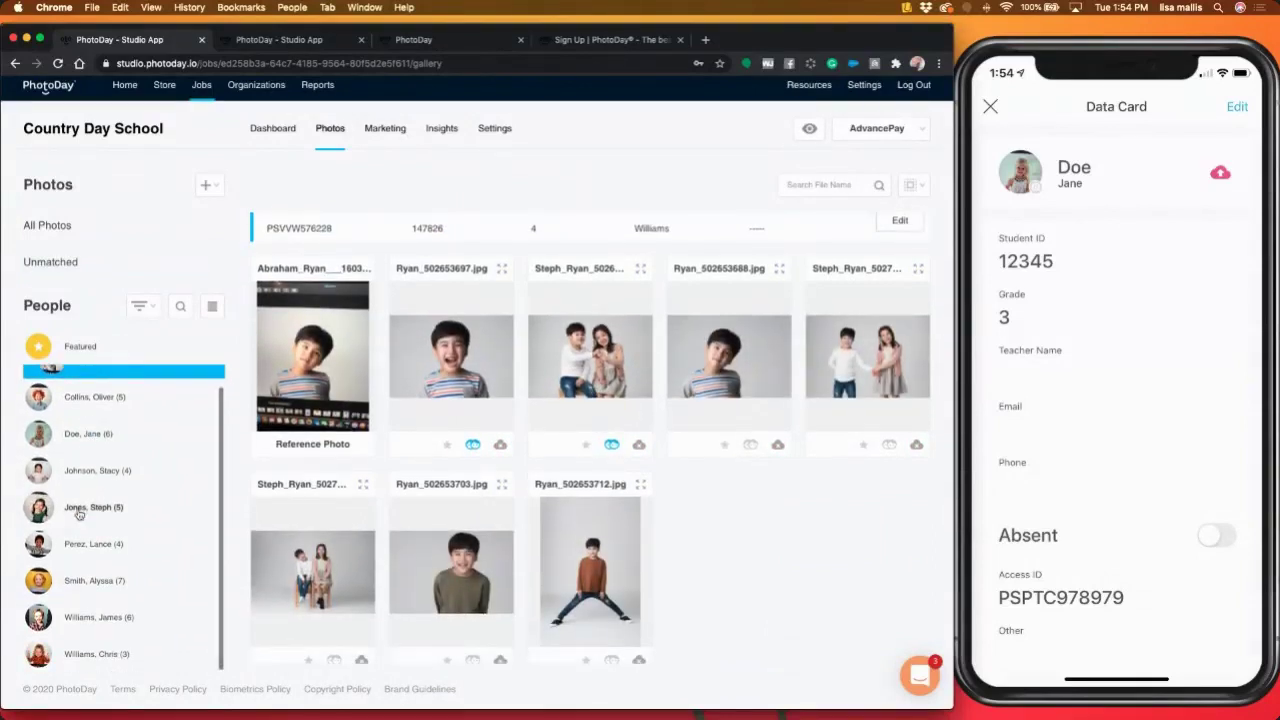
click(79, 511)
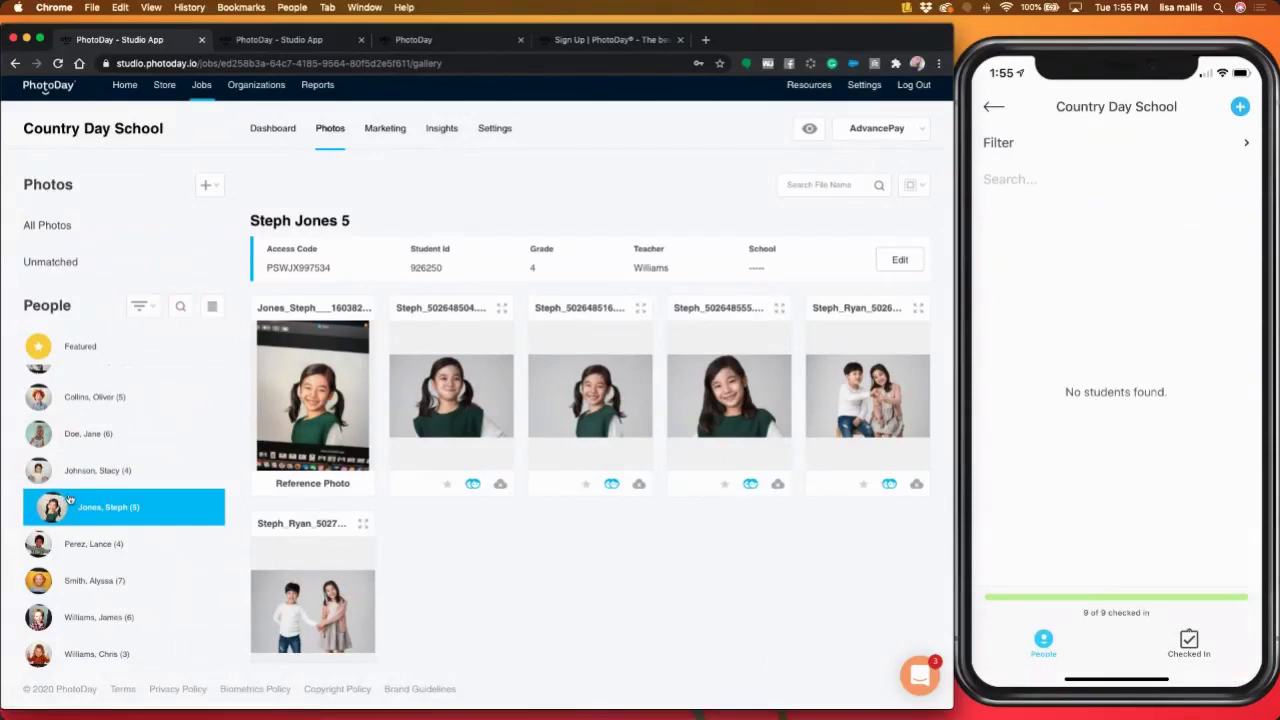
scroll(120, 470, up, 1)
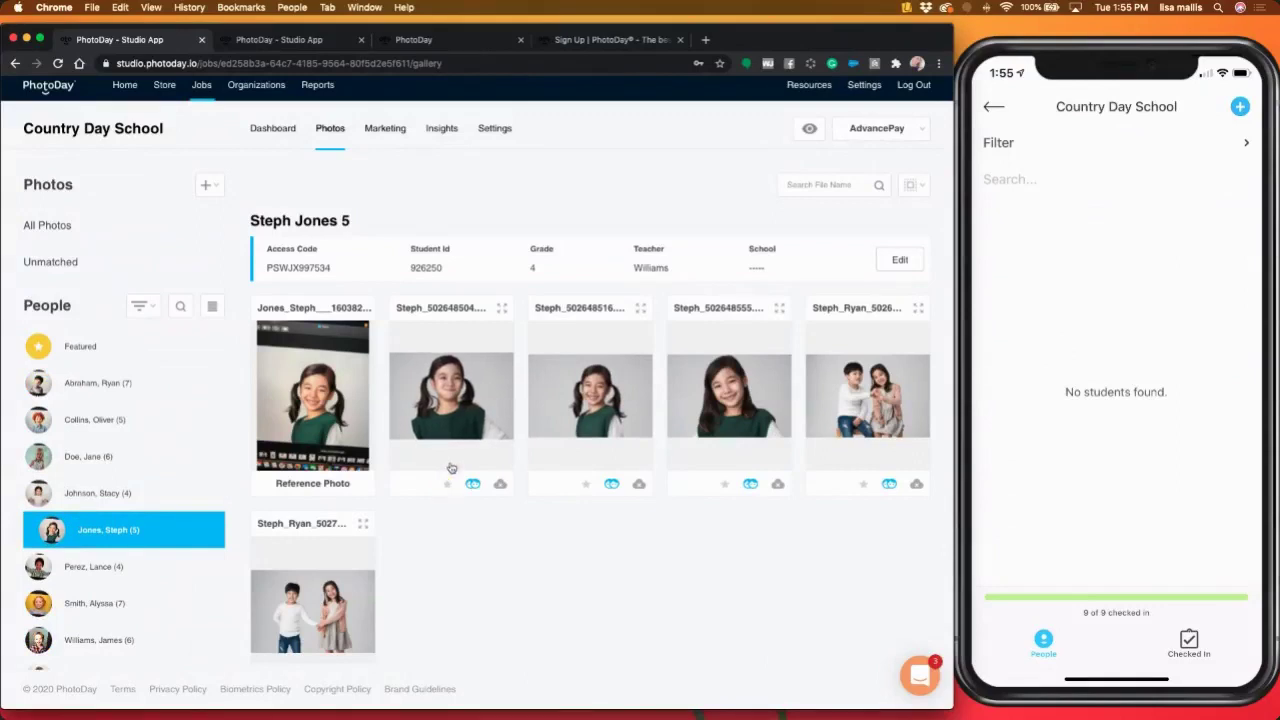
- Publish the Country Day School job now and confirm the publishing
click(893, 131)
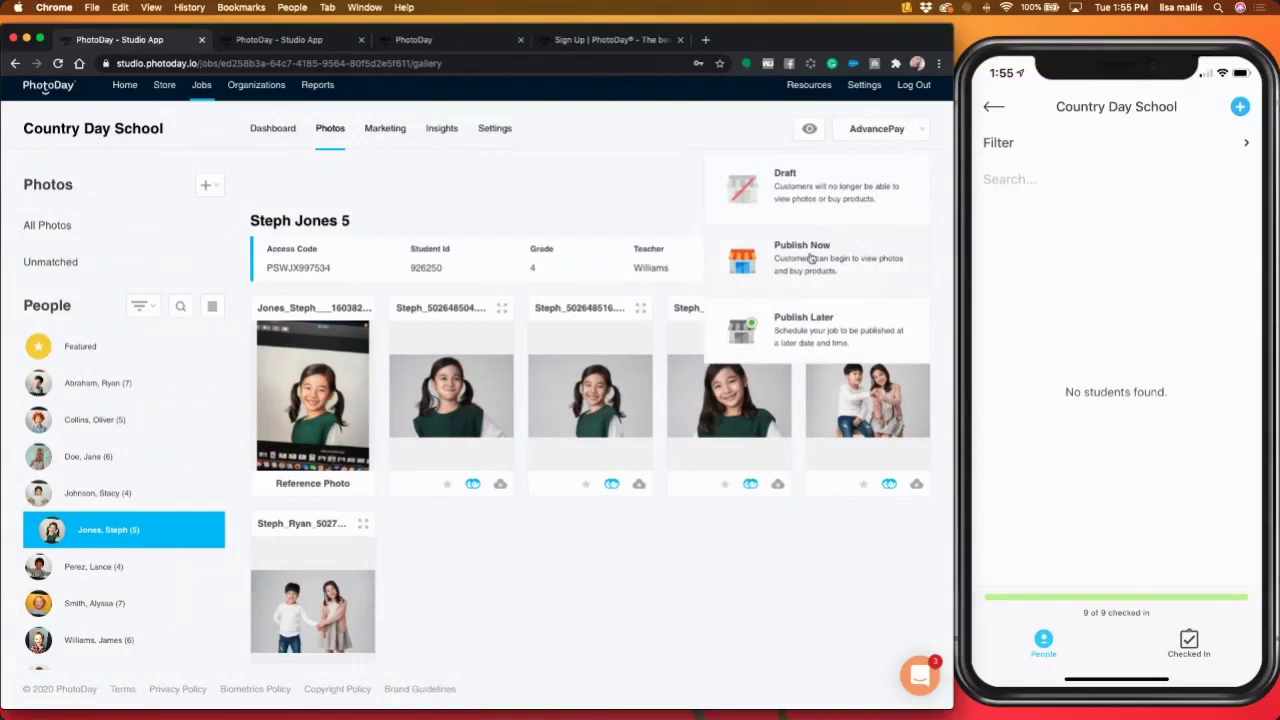
click(811, 258)
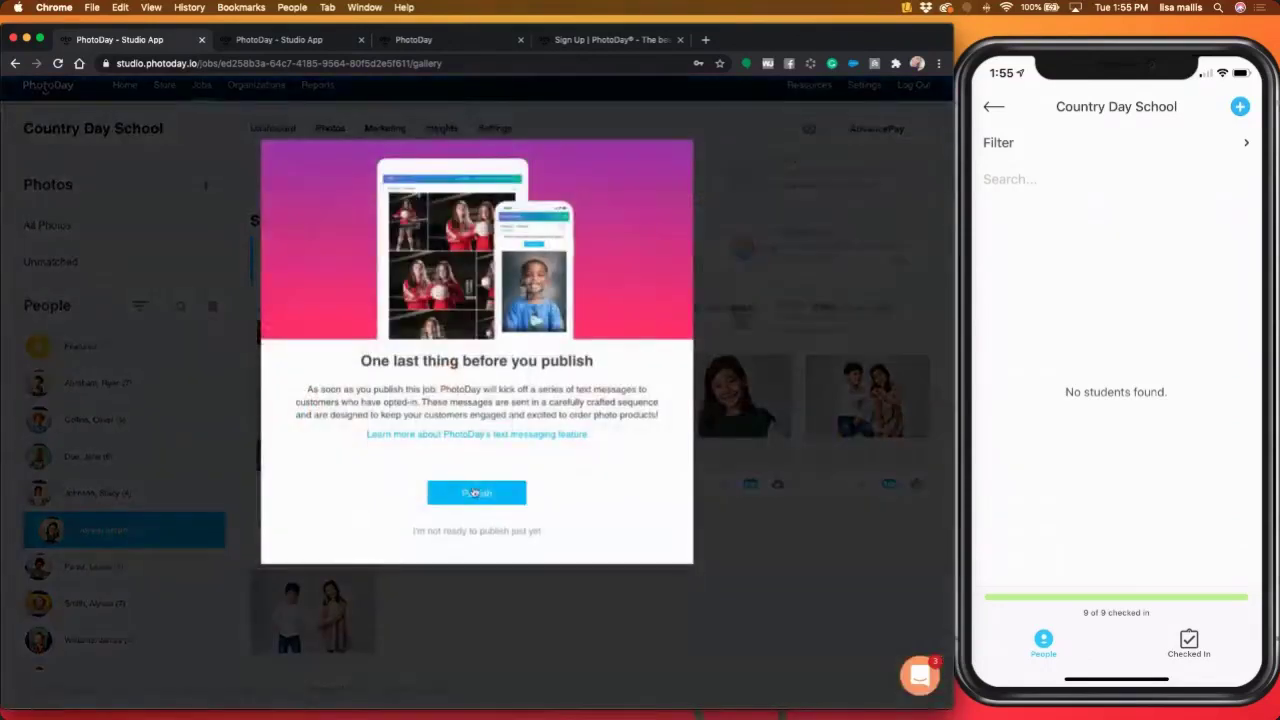
click(476, 493)
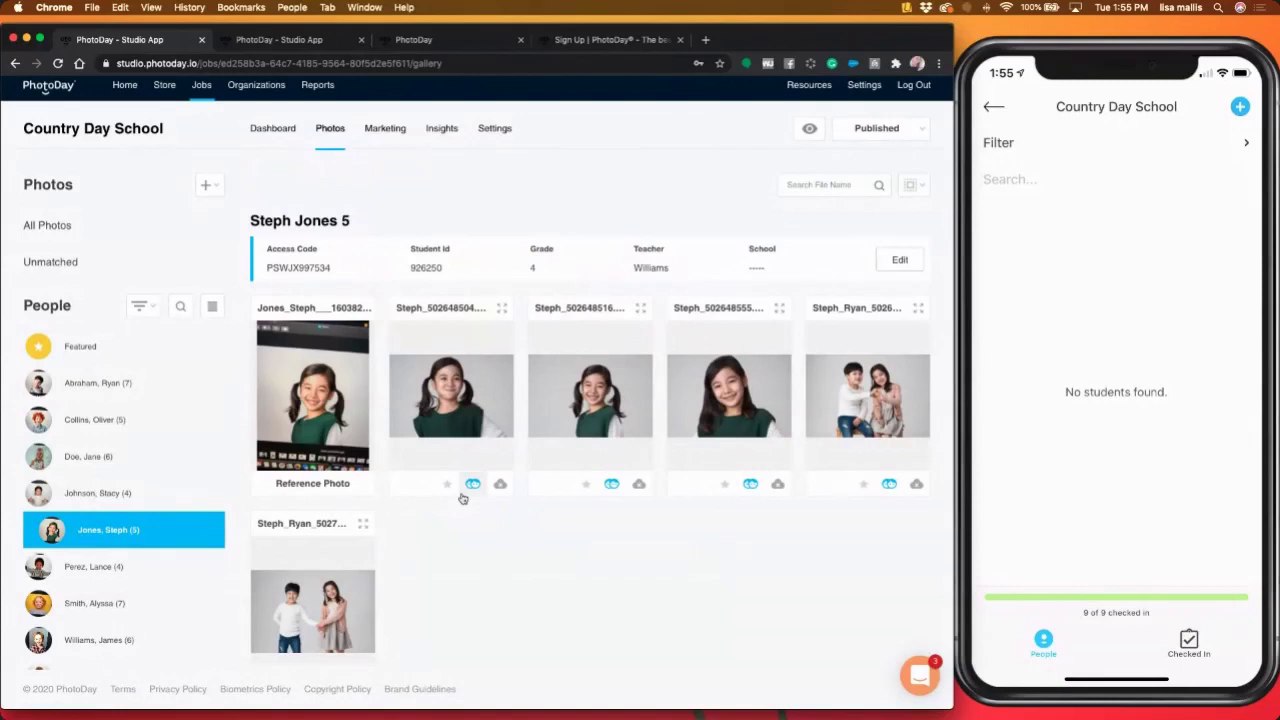
- Create a new marketing flyer named "Country Day School 2 Gallery" and choose its flyer type
click(393, 137)
click(918, 192)
click(486, 190)
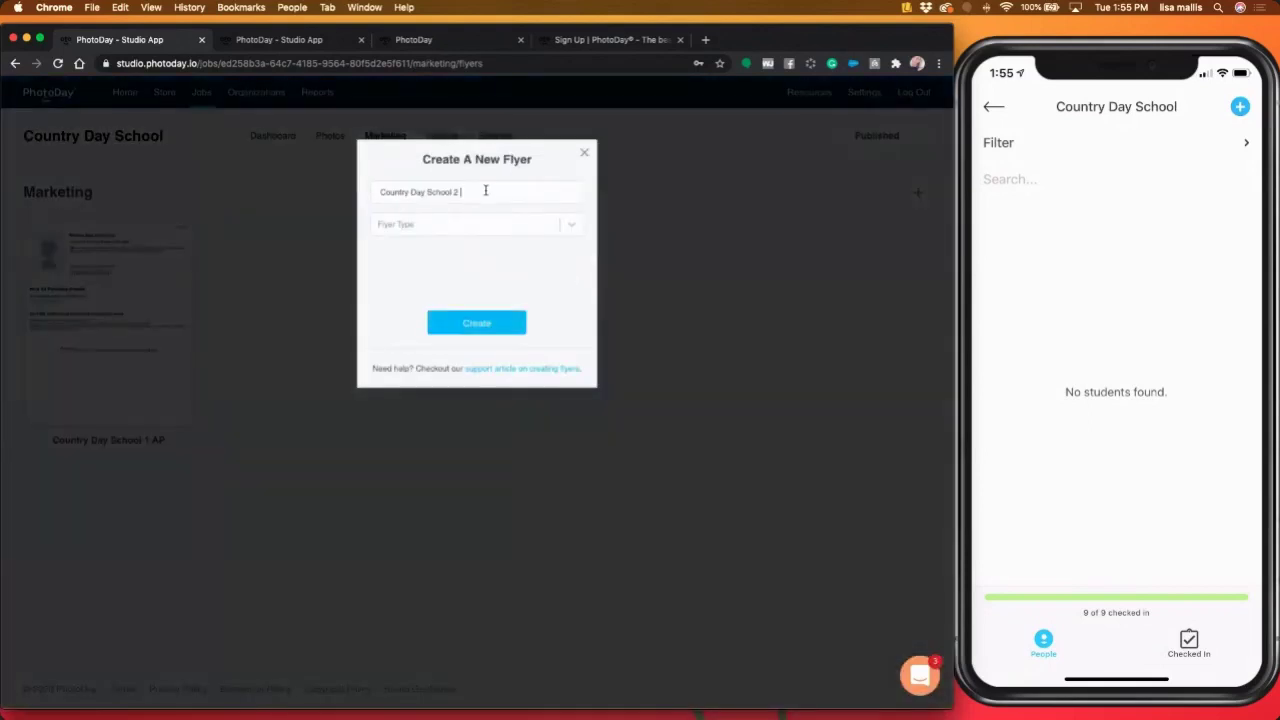
text(Gallery)
click(462, 222)
click(446, 267)
click(476, 322)
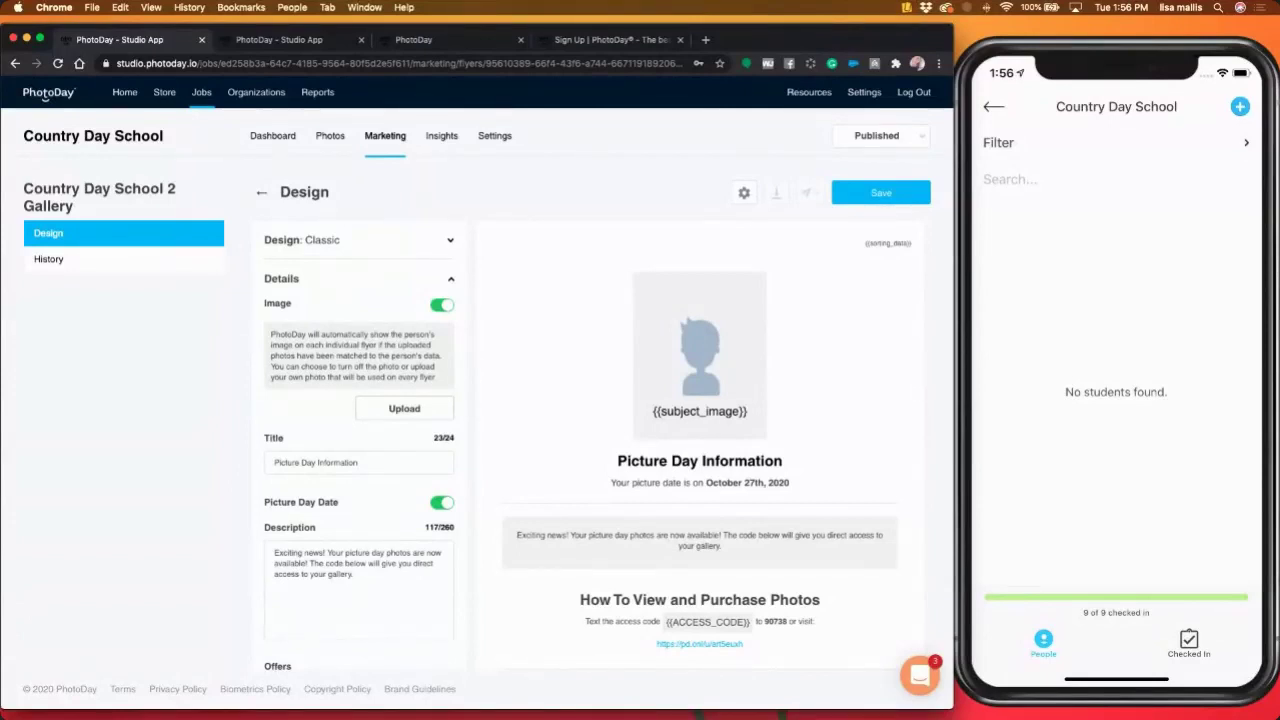
- Return to the job's photos and view those matched to the fifth person in the list
click(330, 136)
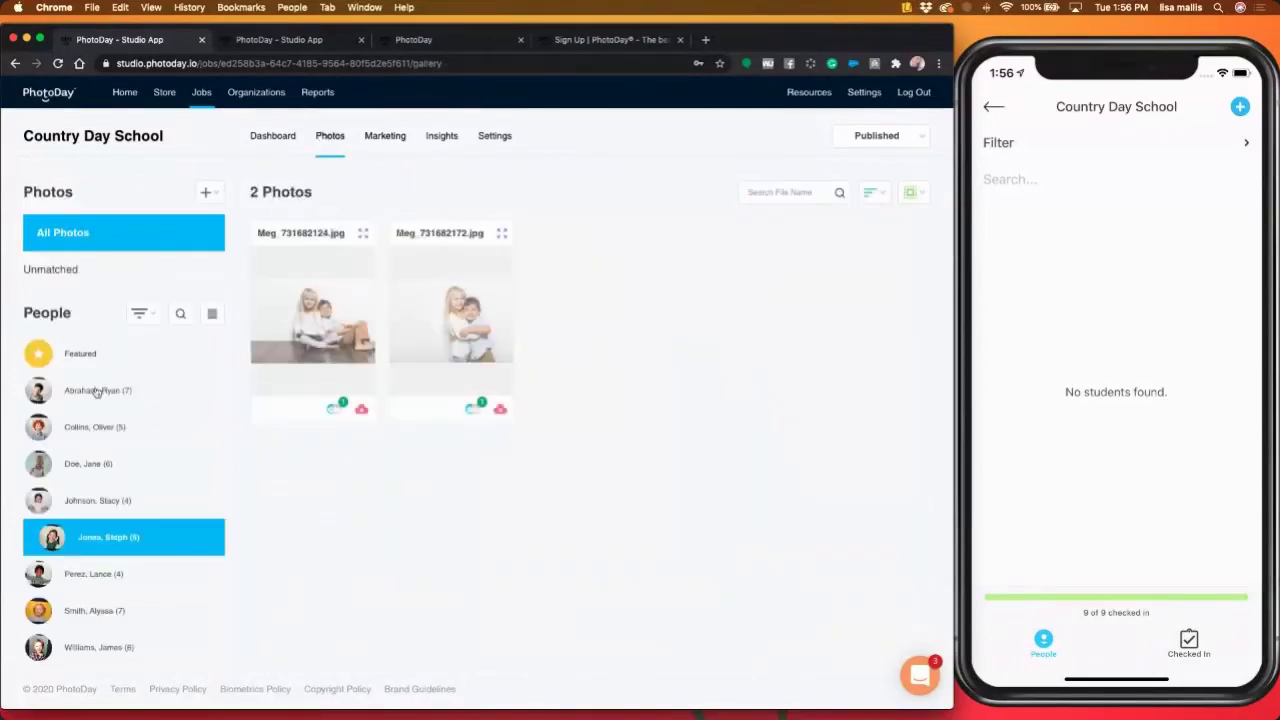
click(90, 538)
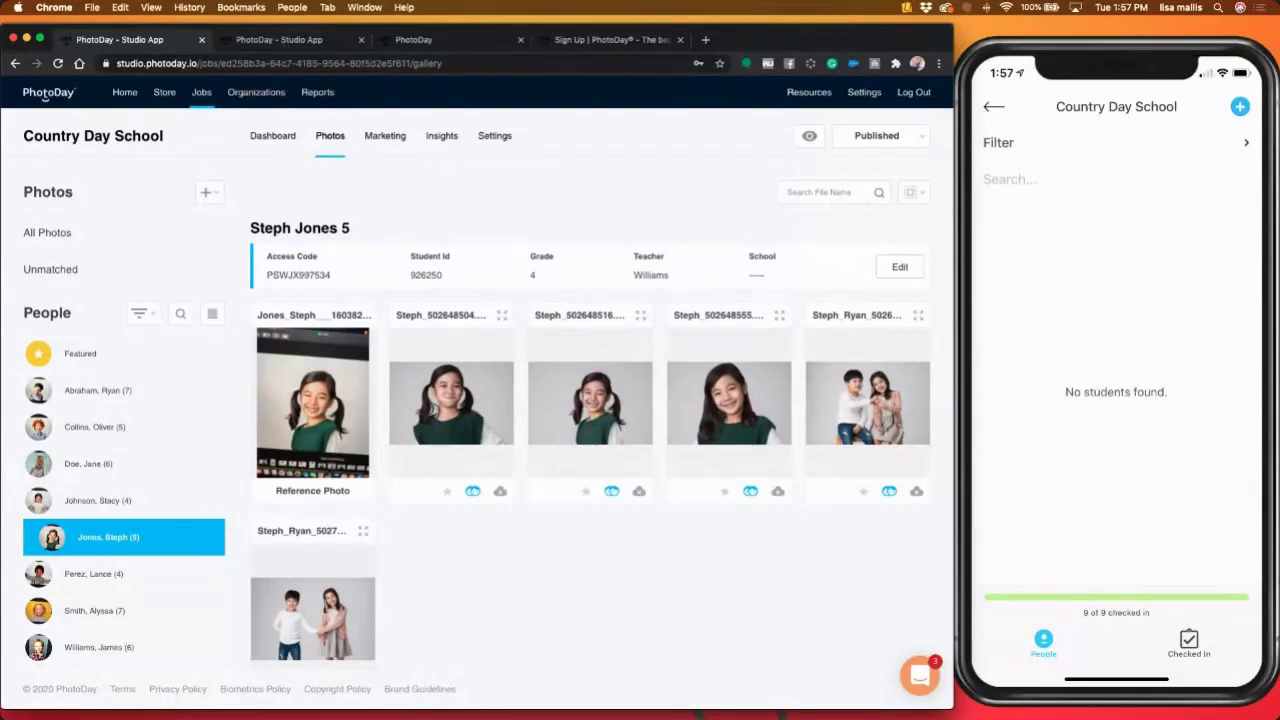
- Switch to the City Night School browser window in full screen, inspect the store's Schools background collection, and close it
click(310, 40)
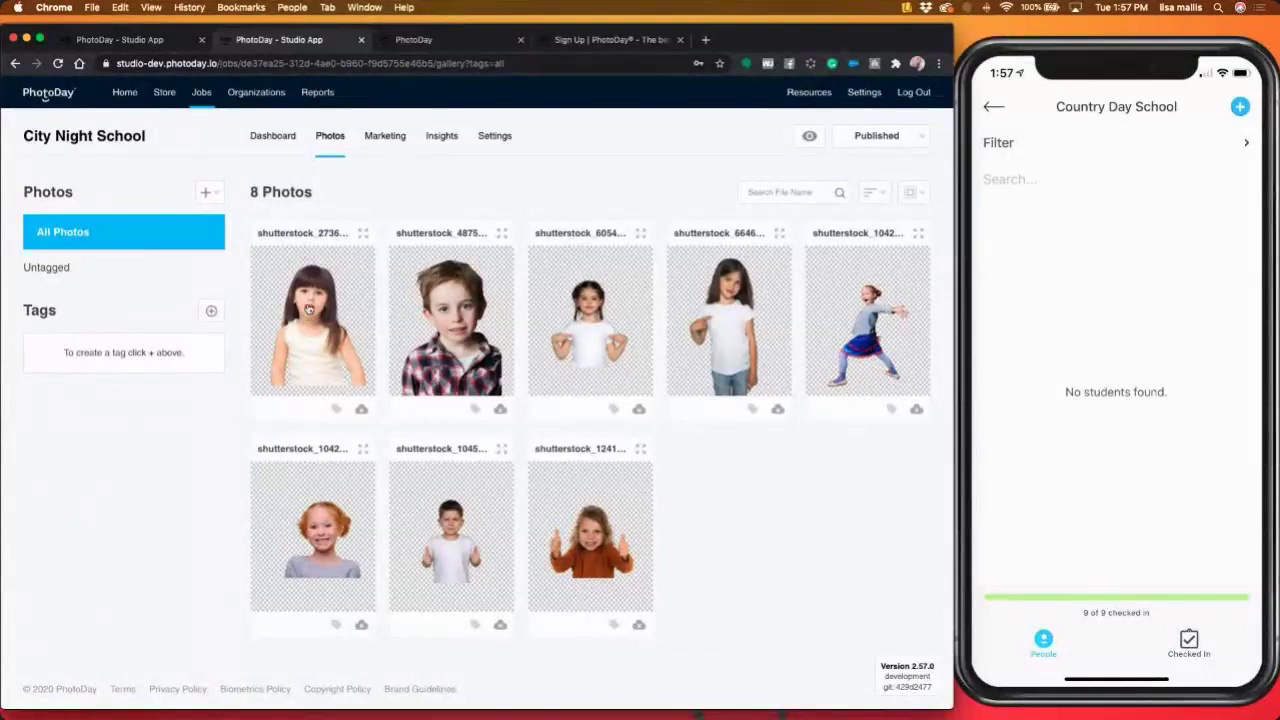
click(41, 39)
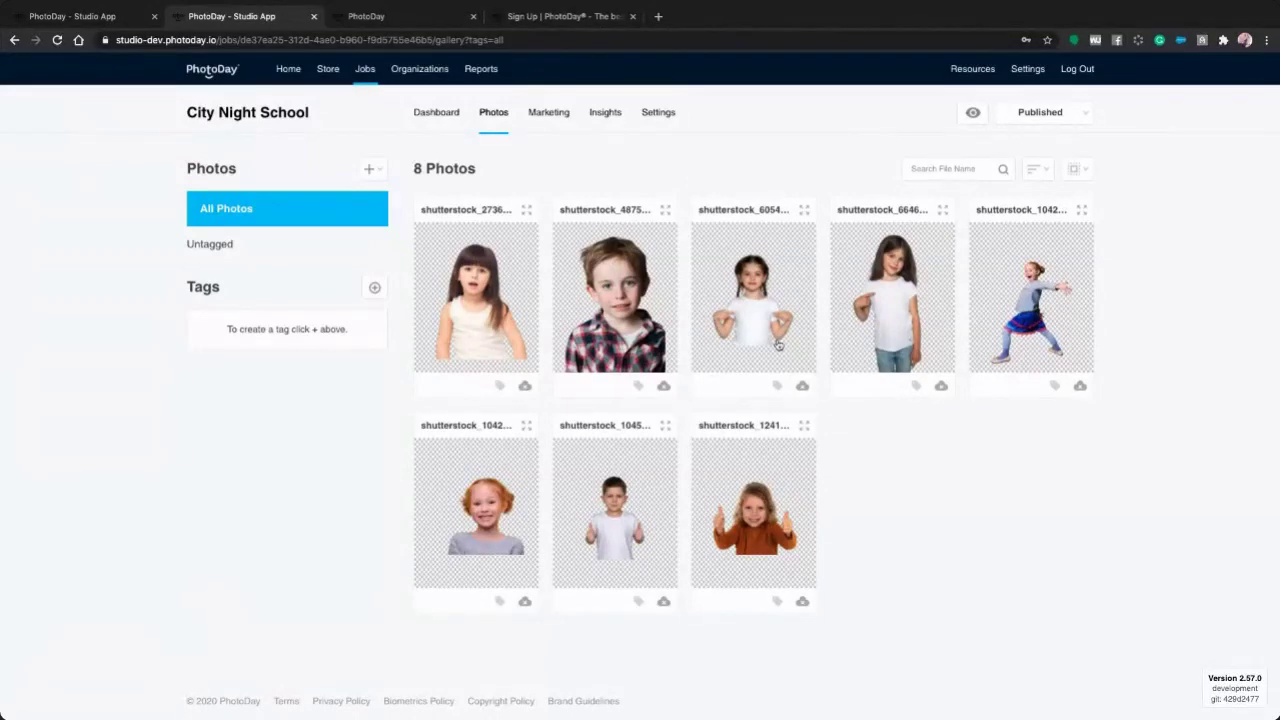
click(332, 72)
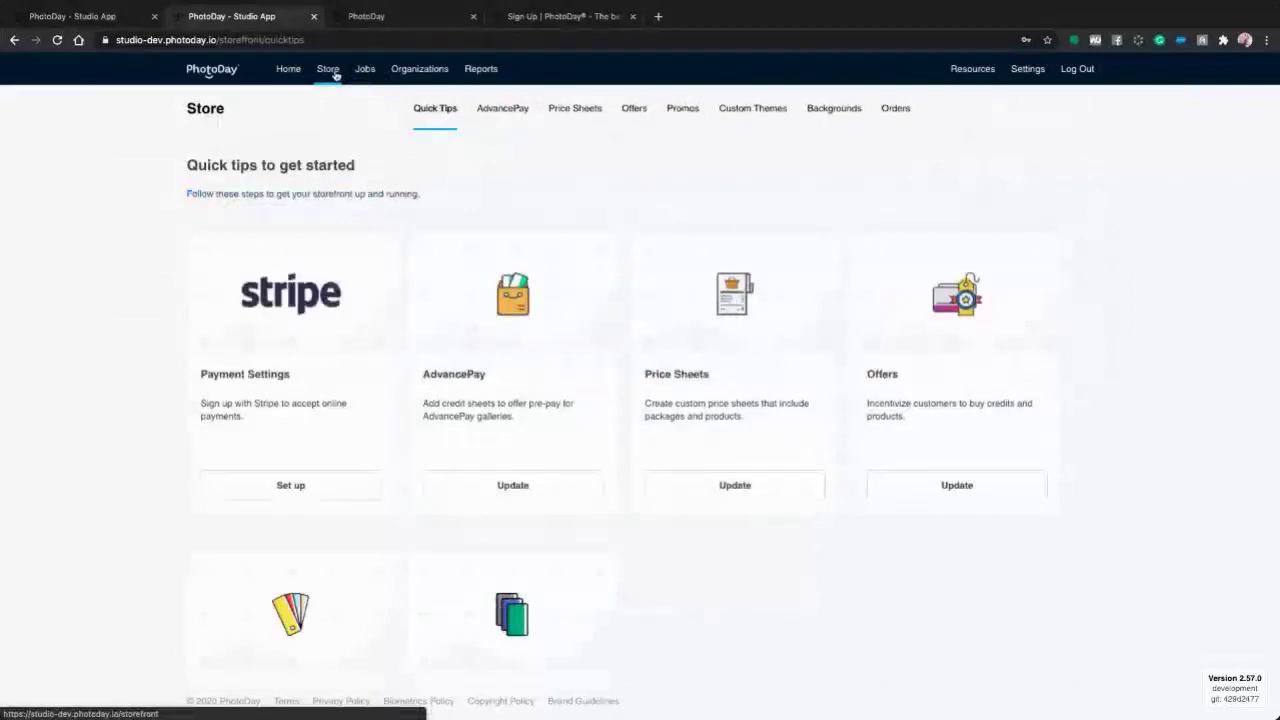
click(834, 110)
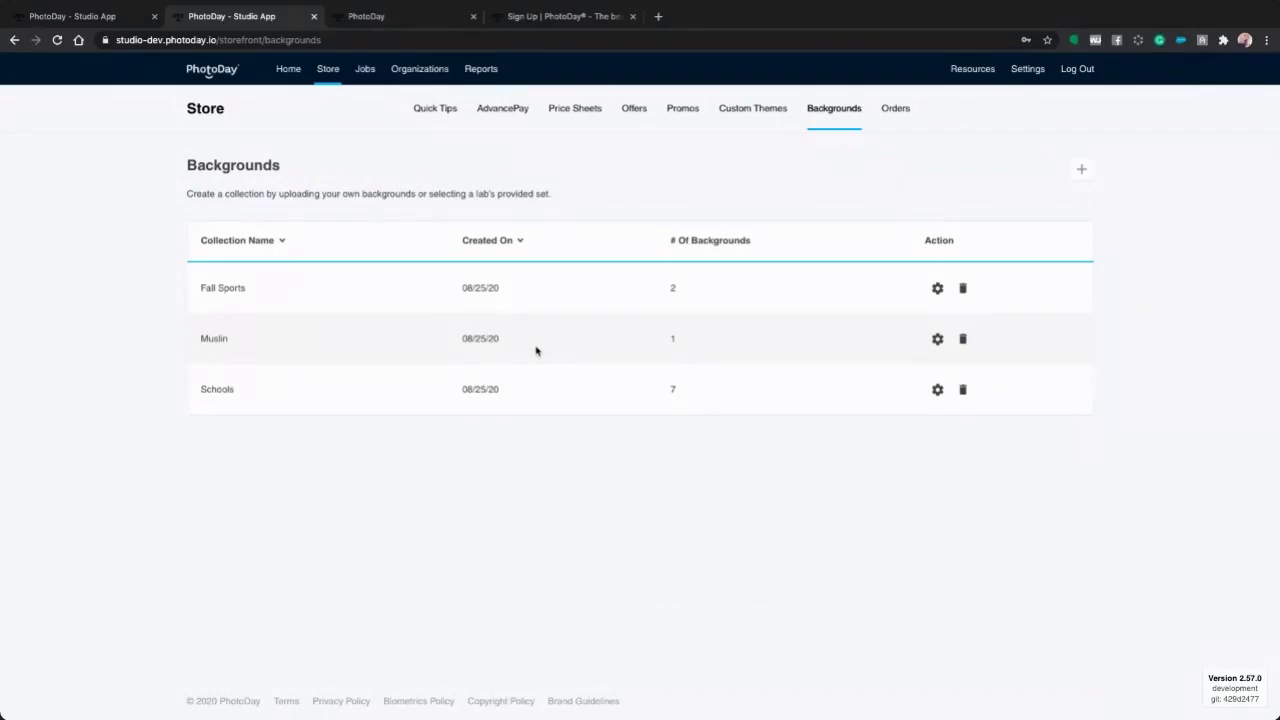
click(937, 389)
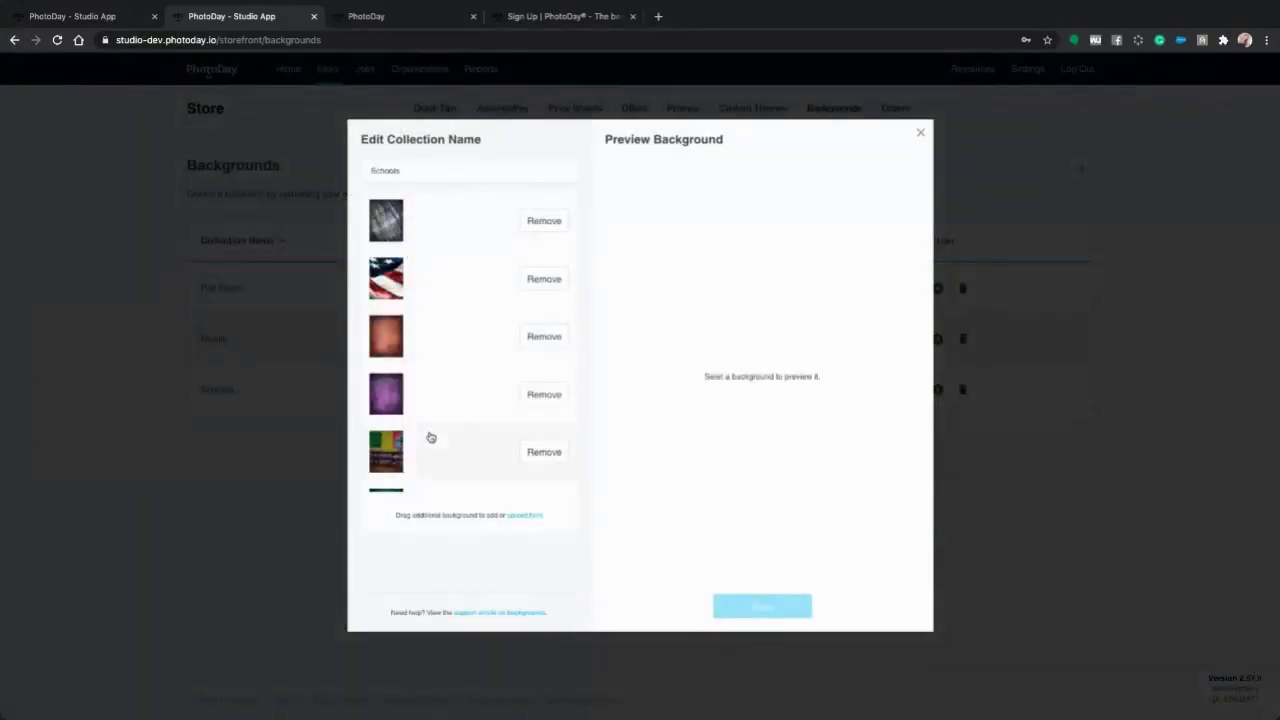
scroll(431, 437, down, 5)
scroll(451, 400, up, 5)
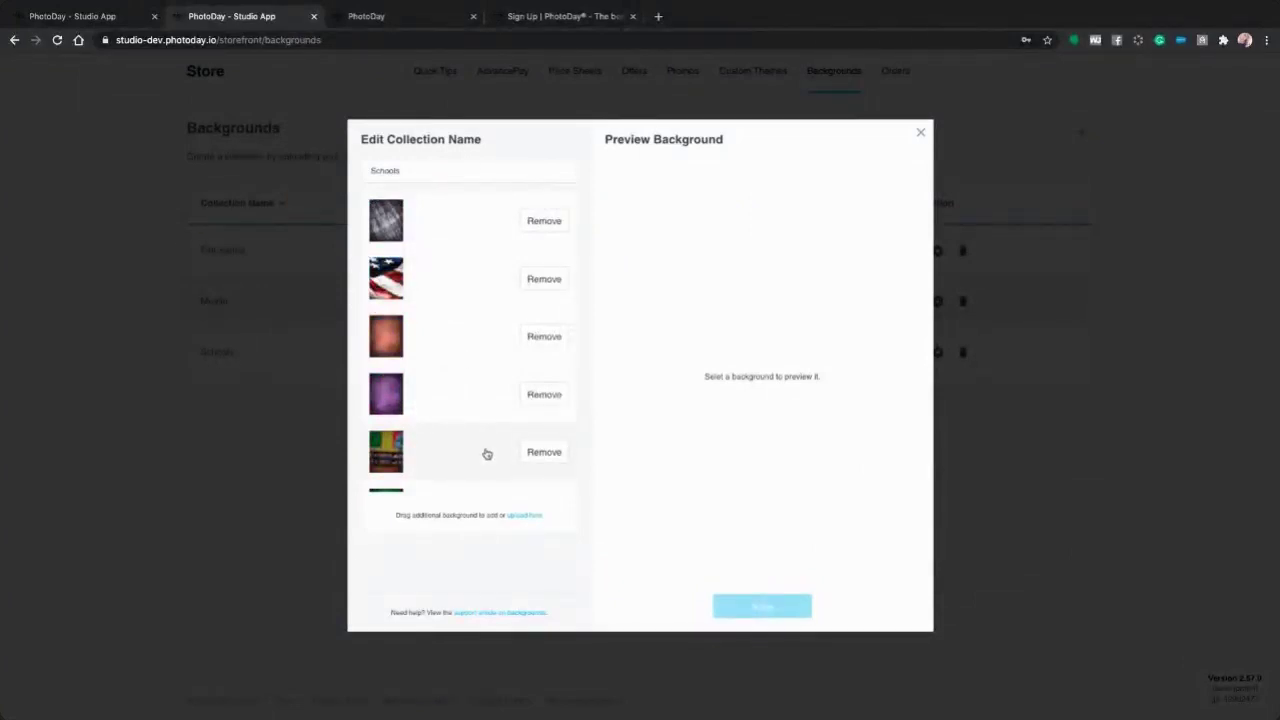
scroll(487, 454, down, 1)
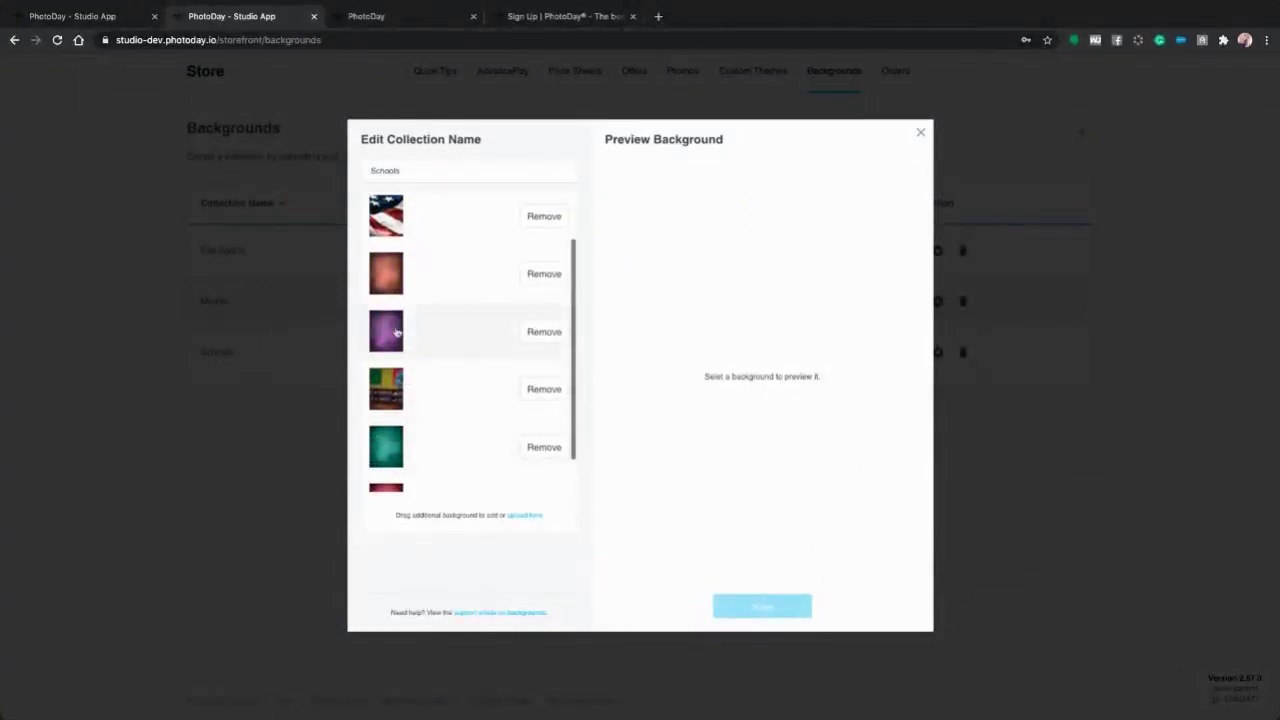
click(920, 133)
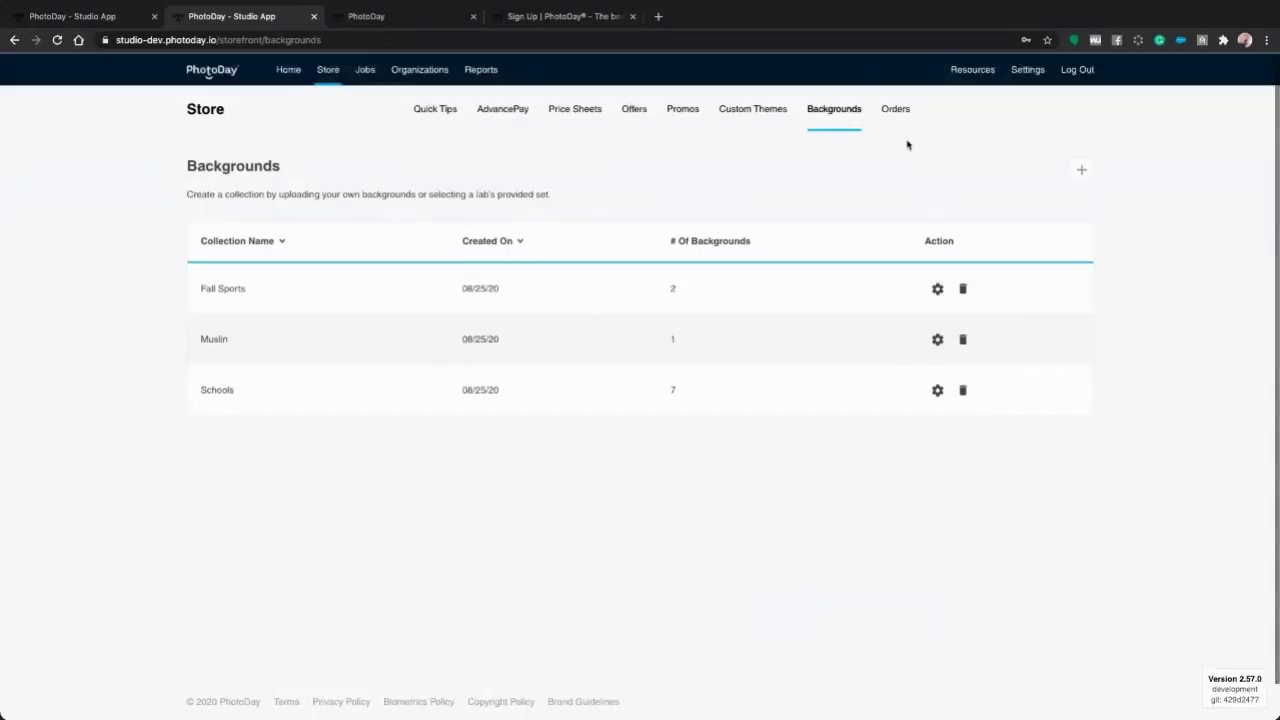
- Open the City Night School job and check its background collections and default background settings
click(365, 70)
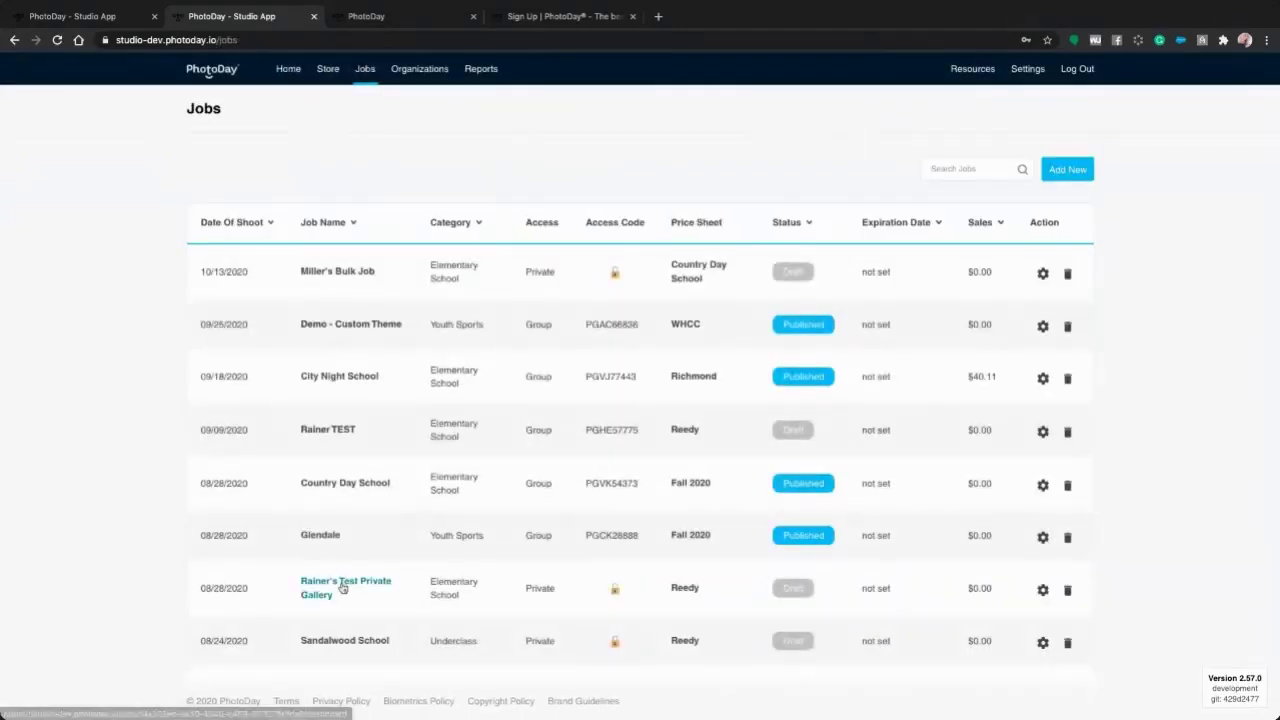
scroll(340, 560, down, 2)
click(334, 286)
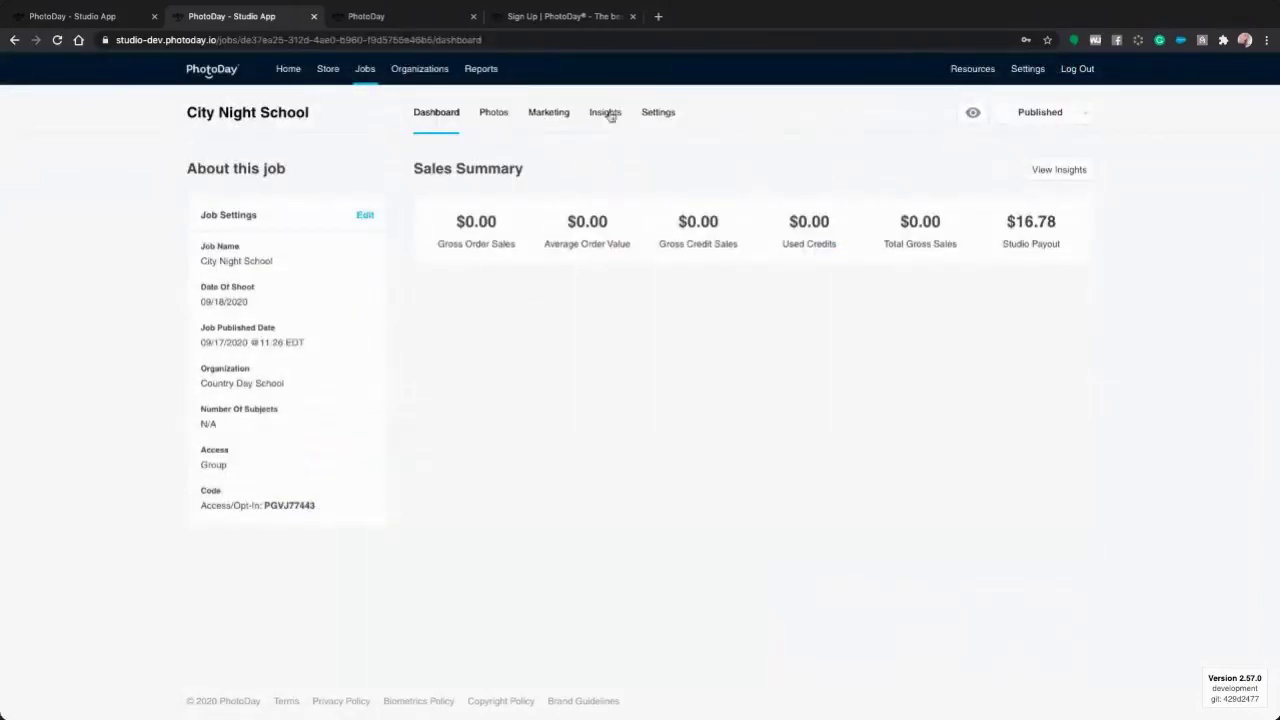
click(657, 113)
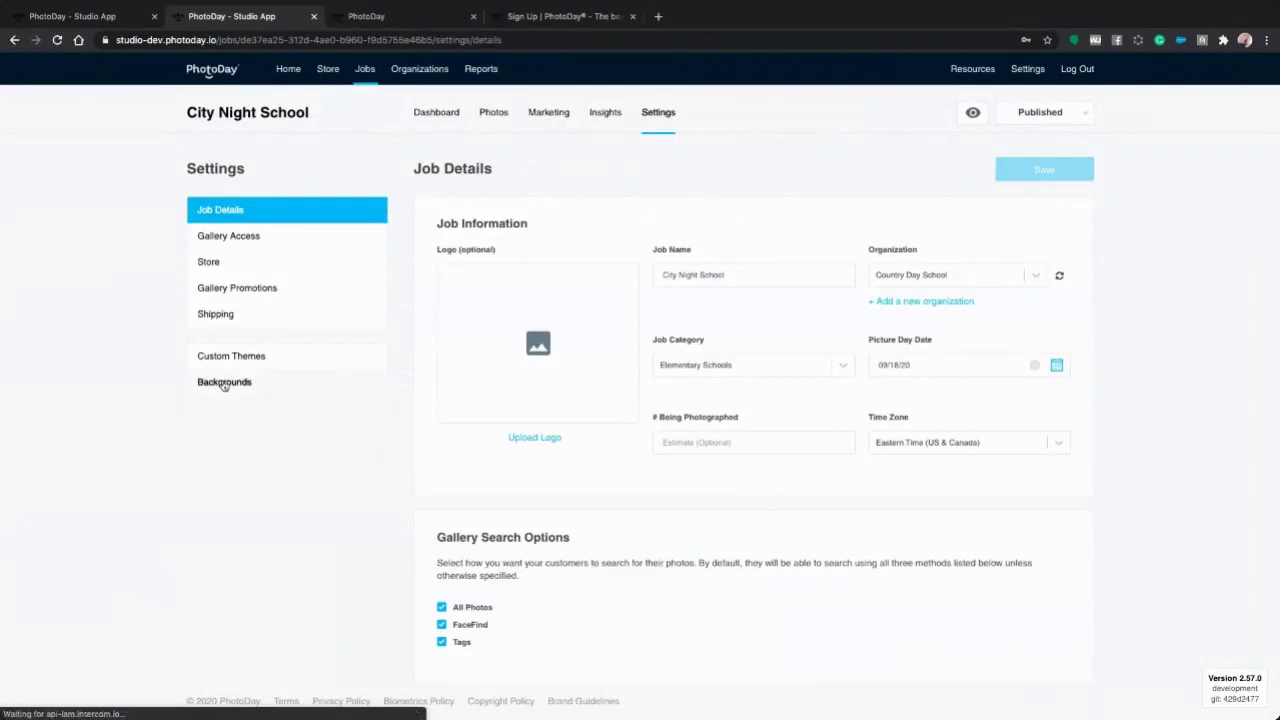
click(224, 383)
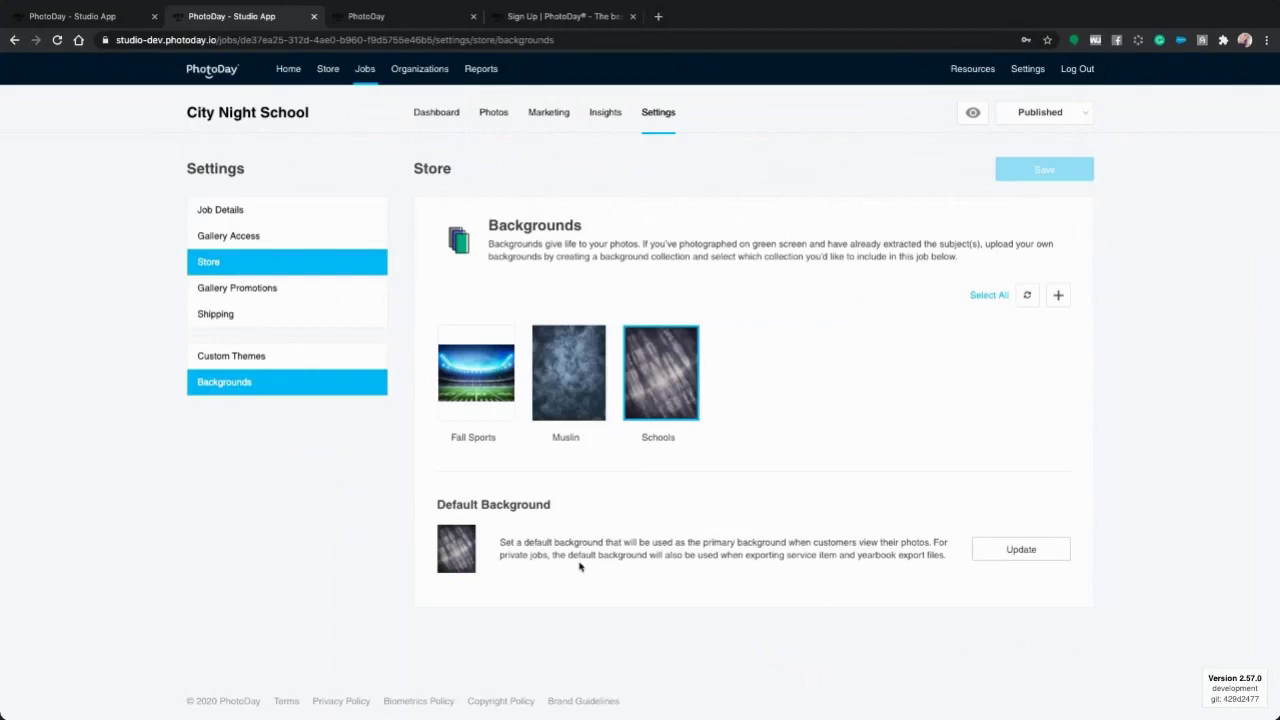
- In the City Night School customer gallery, preview the third photo with different backgrounds, ending on red, and open its store products
click(384, 20)
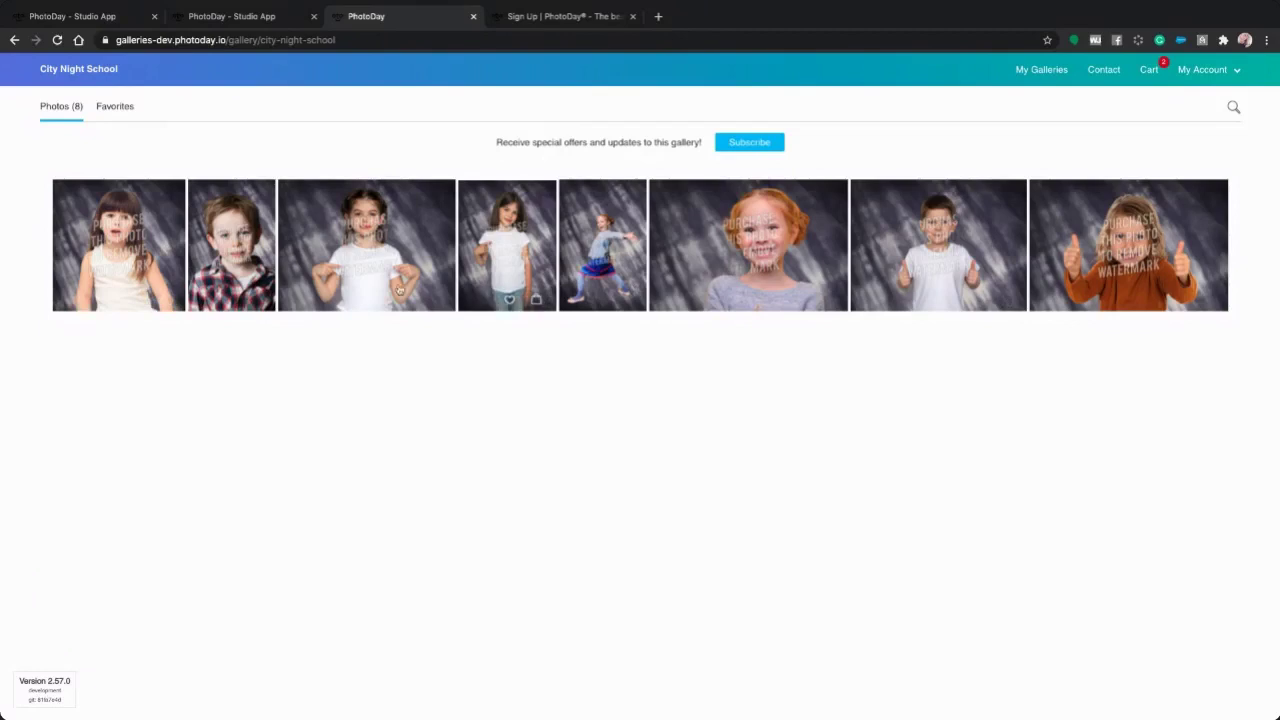
click(379, 265)
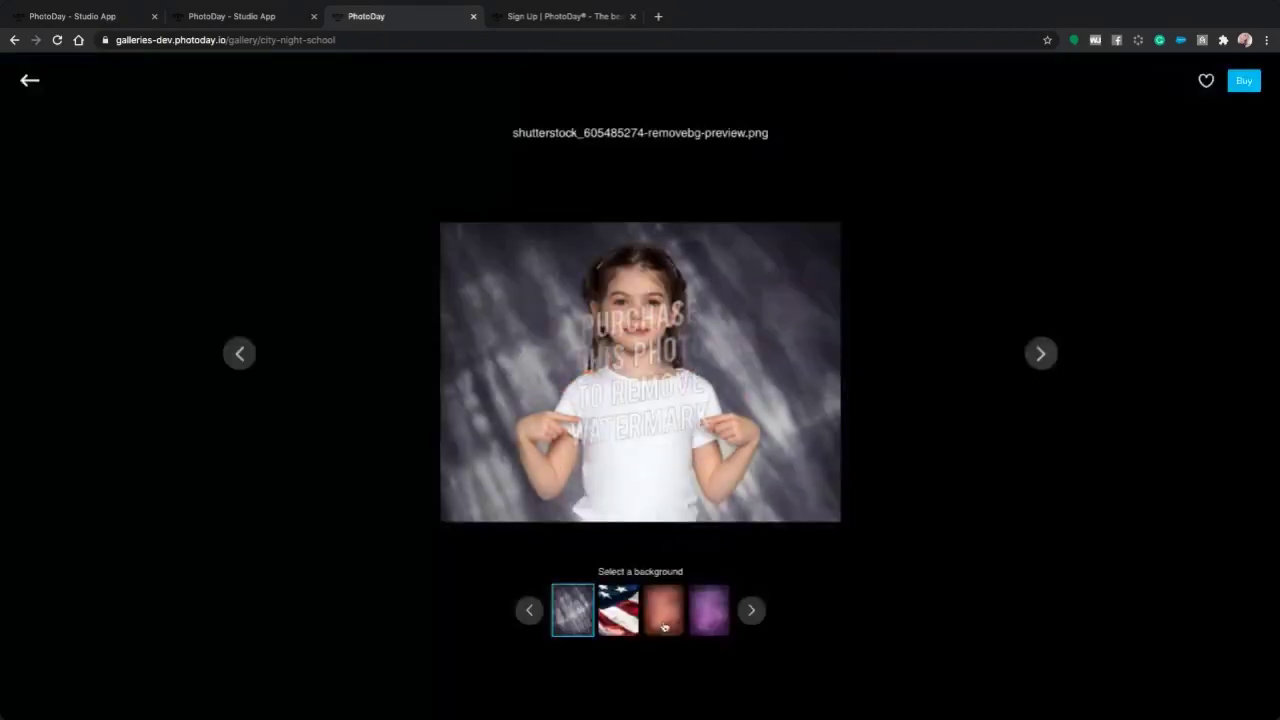
click(662, 612)
click(706, 614)
click(753, 612)
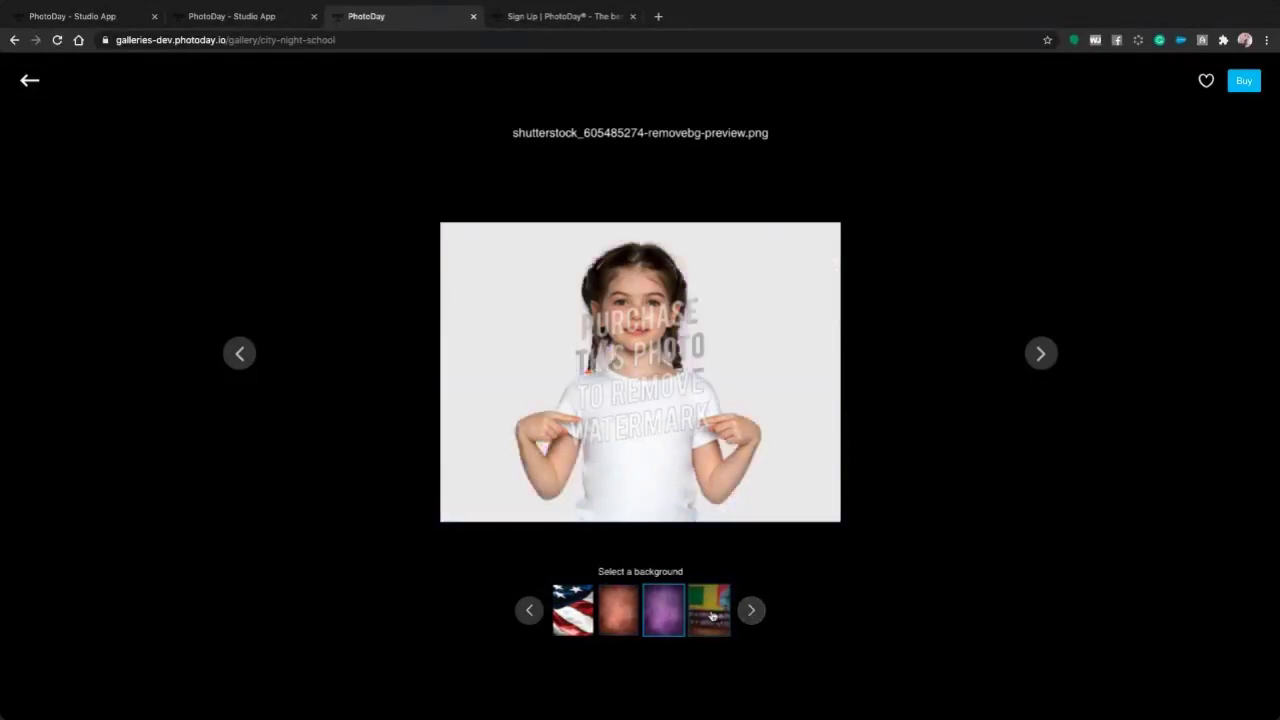
click(753, 612)
click(753, 612)
click(709, 612)
click(664, 614)
click(709, 612)
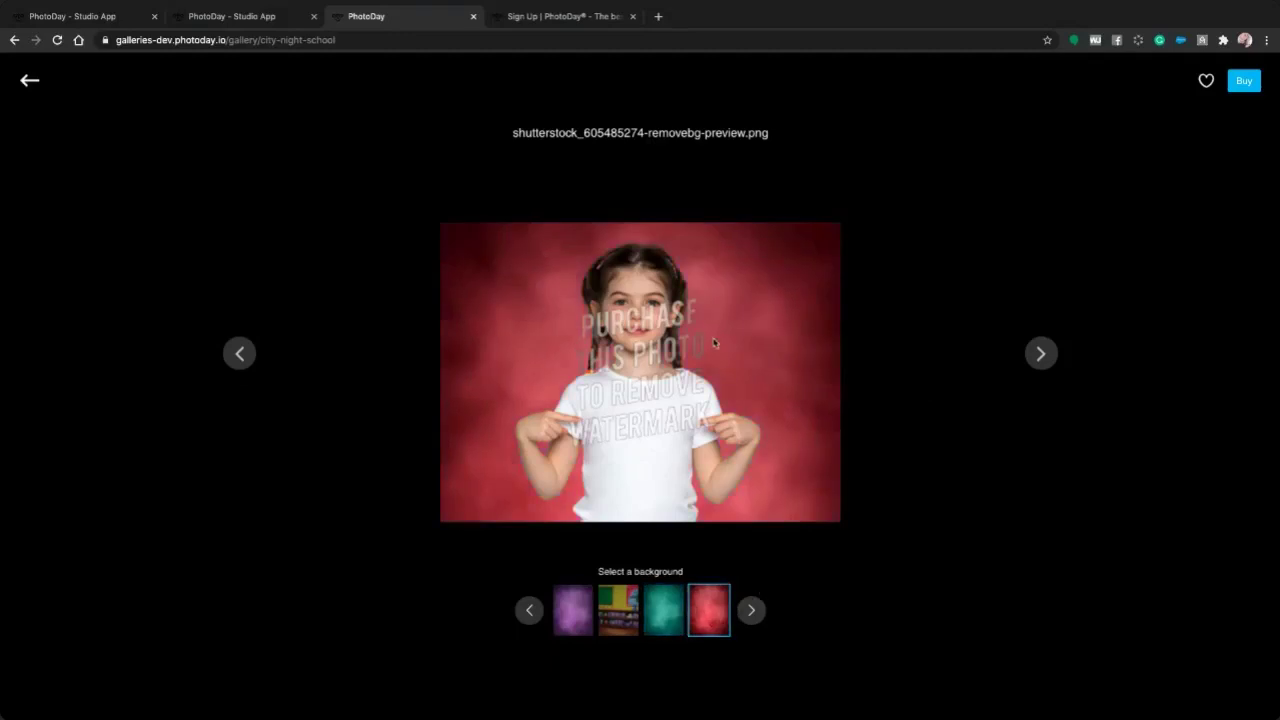
click(1247, 83)
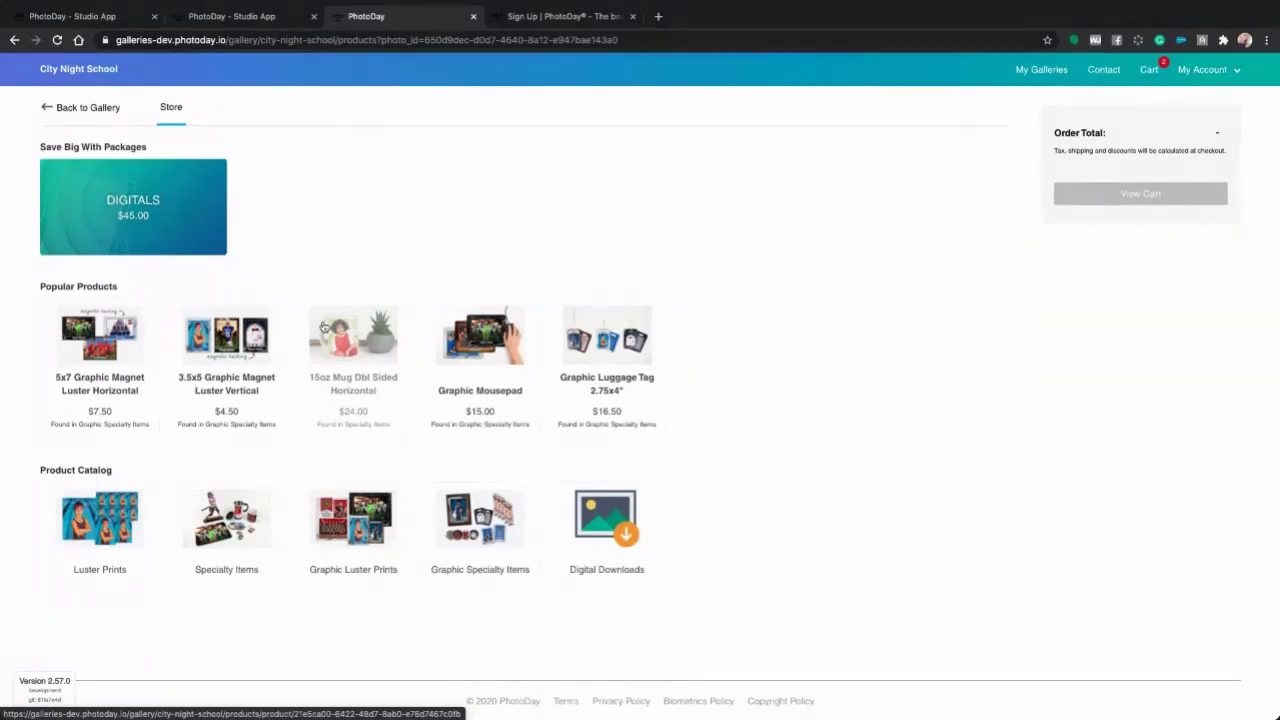
click(80, 19)
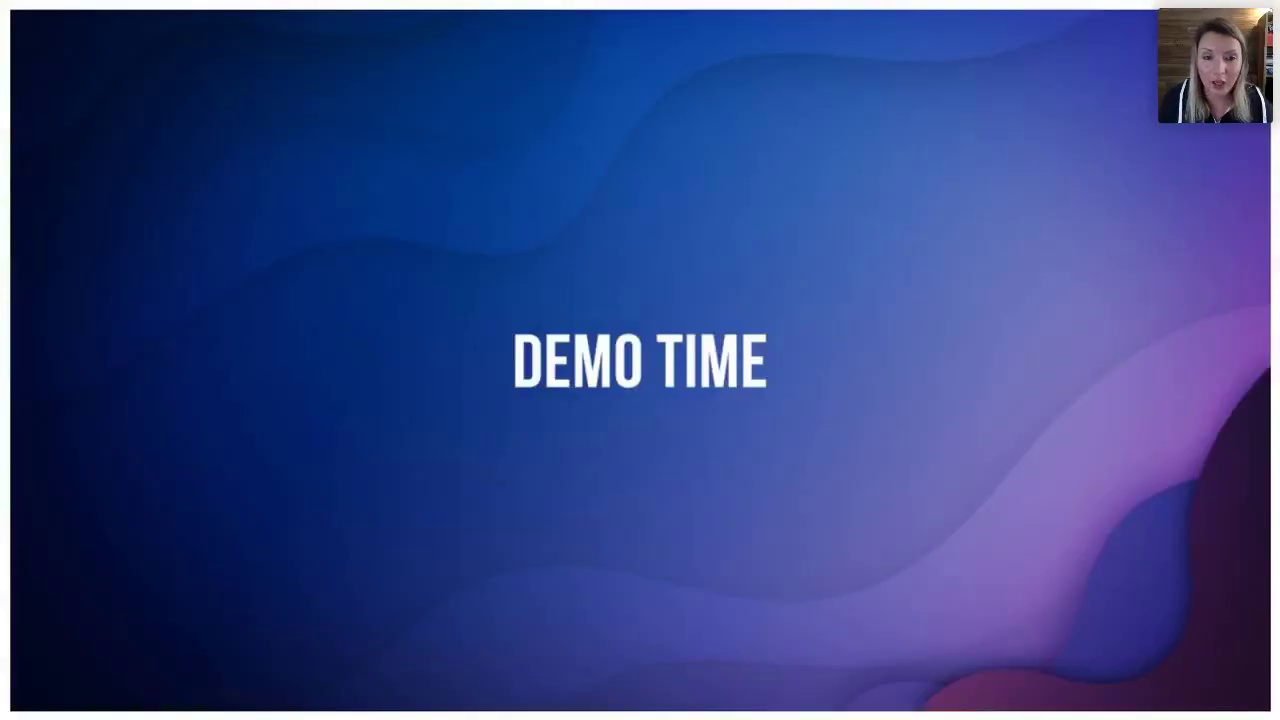
key(Right)
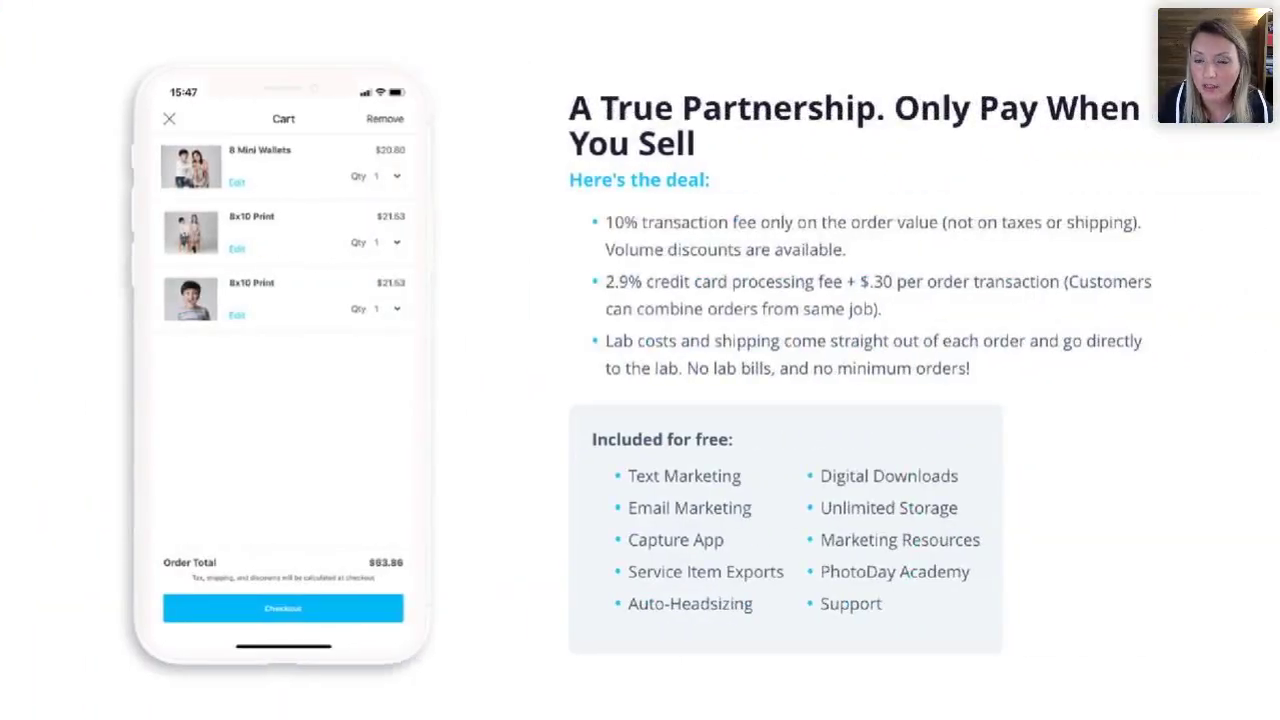
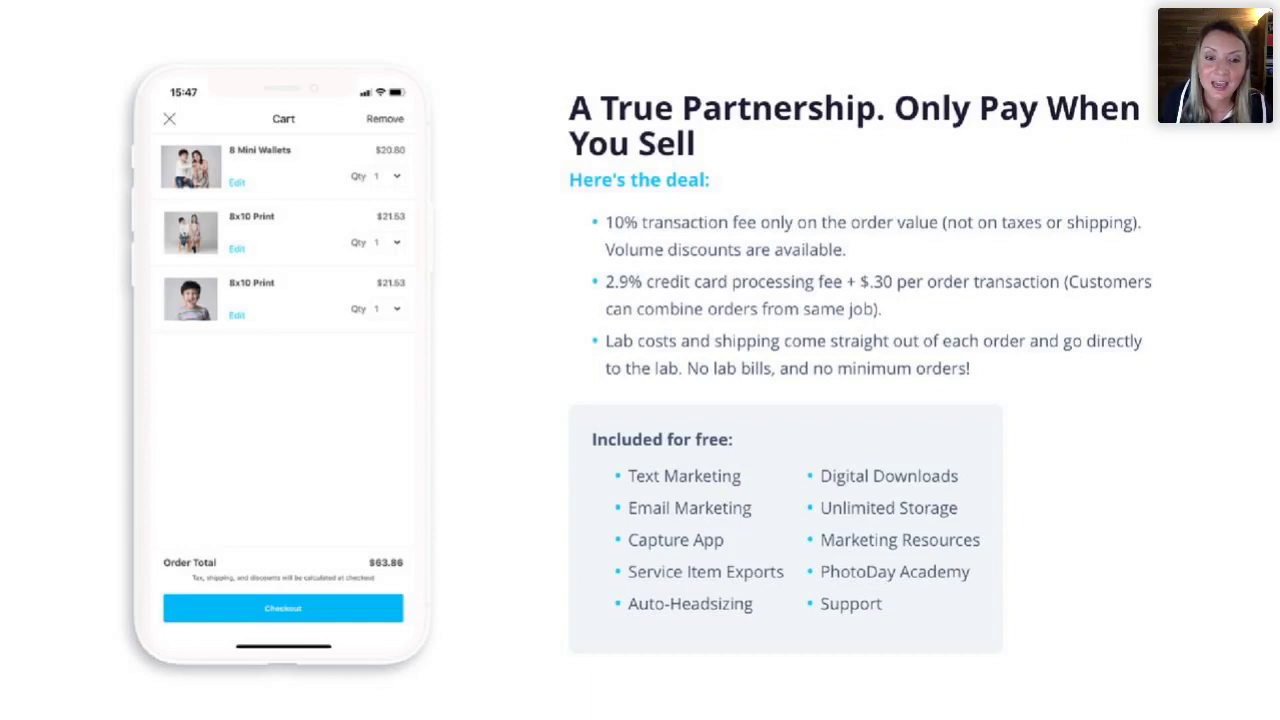
key(Right)
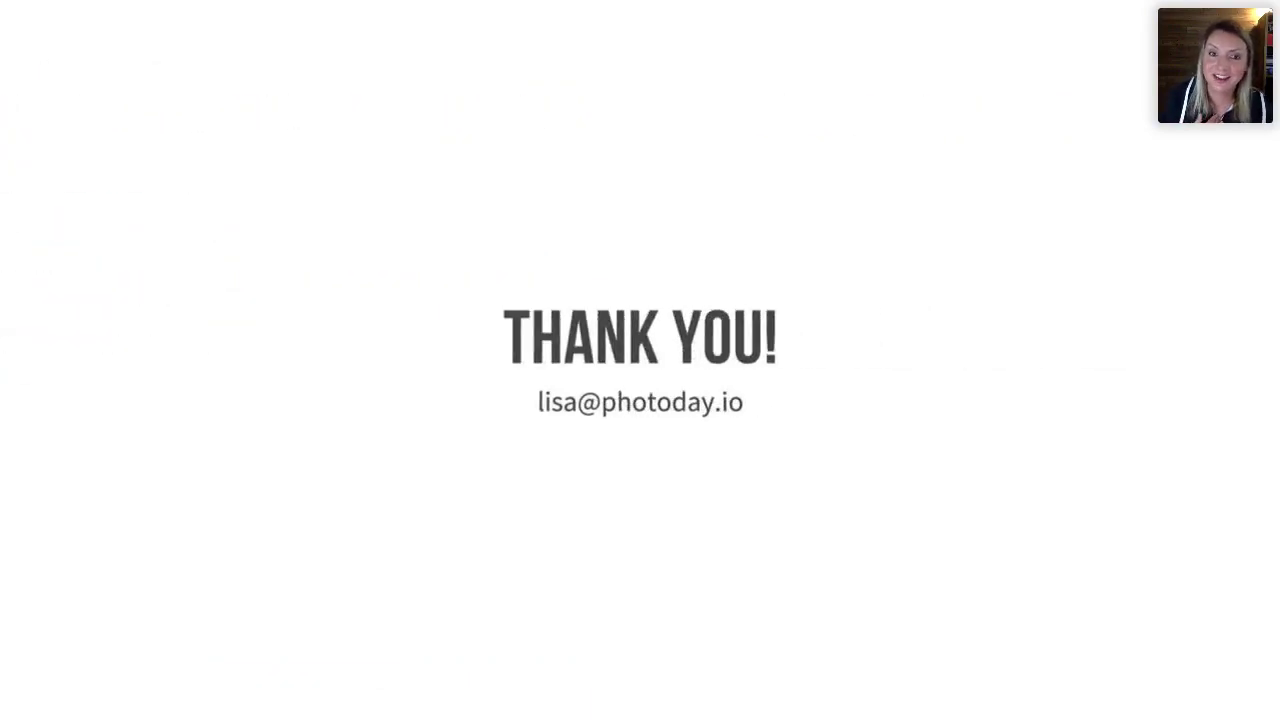